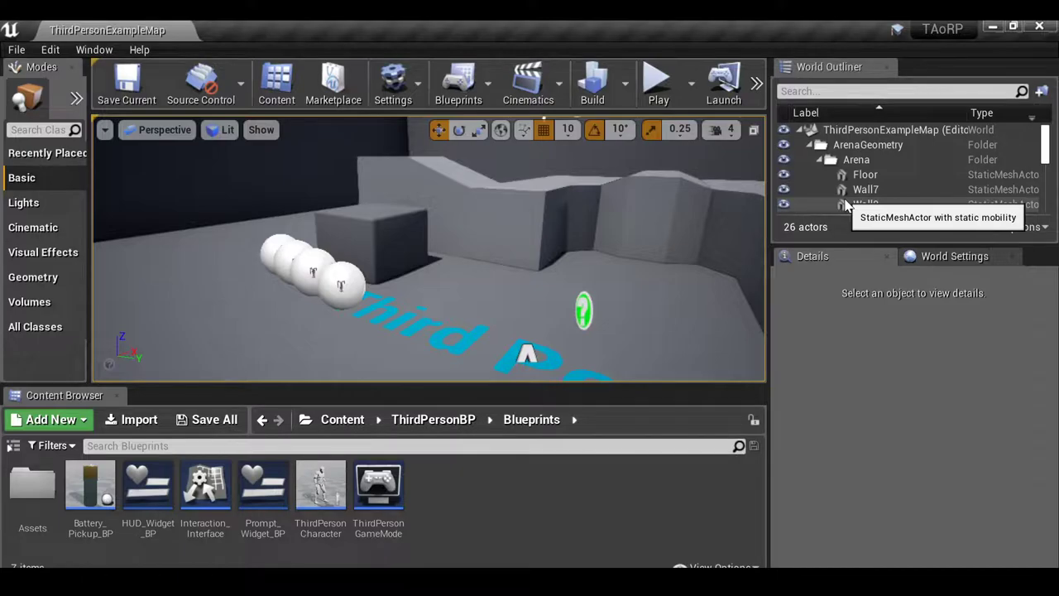
Add a new Actor Blueprint Class named Door_BP and open it in the Blueprint editor
{"action": "left_click", "coordinate": [43, 423]}
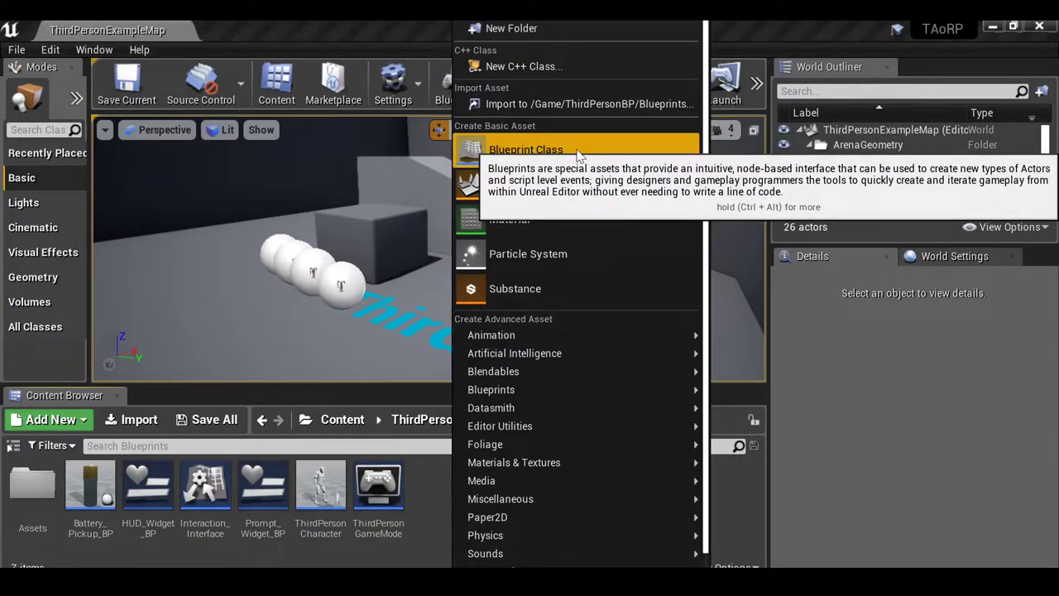
{"action": "left_click", "coordinate": [577, 154]}
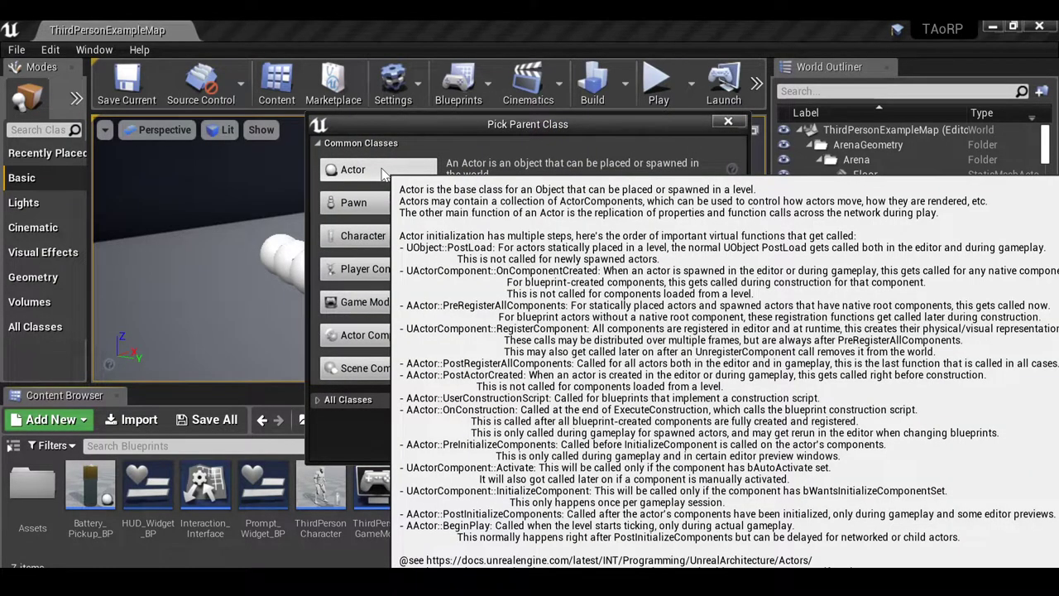
{"action": "left_click", "coordinate": [381, 171]}
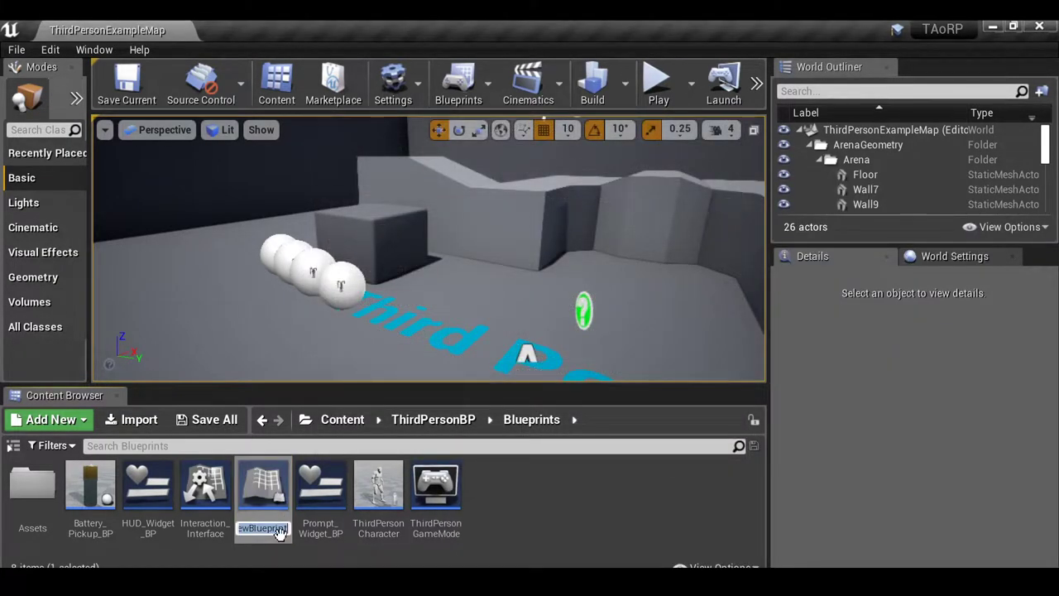
{"action": "key", "text": "BackSpace"}
{"action": "type", "text": "Door_BP"}
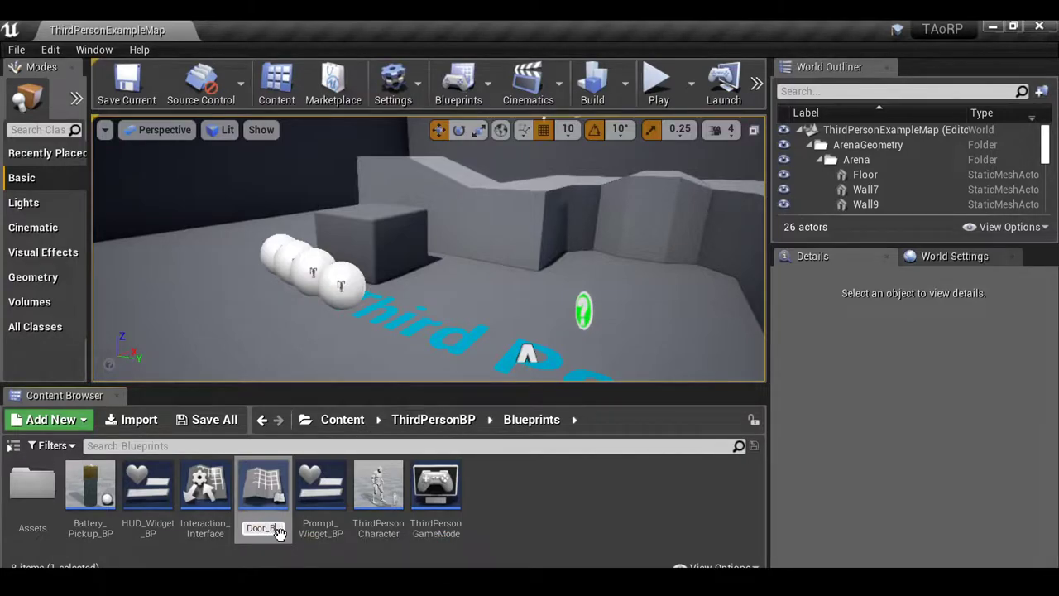
{"action": "key", "text": "Return"}
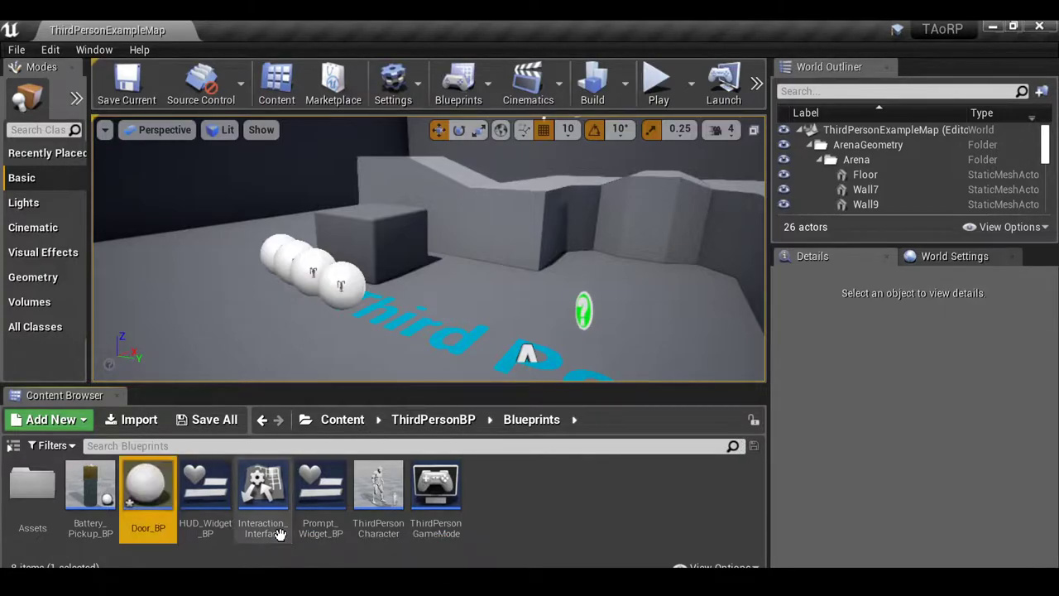
{"action": "double_click", "coordinate": [159, 526]}
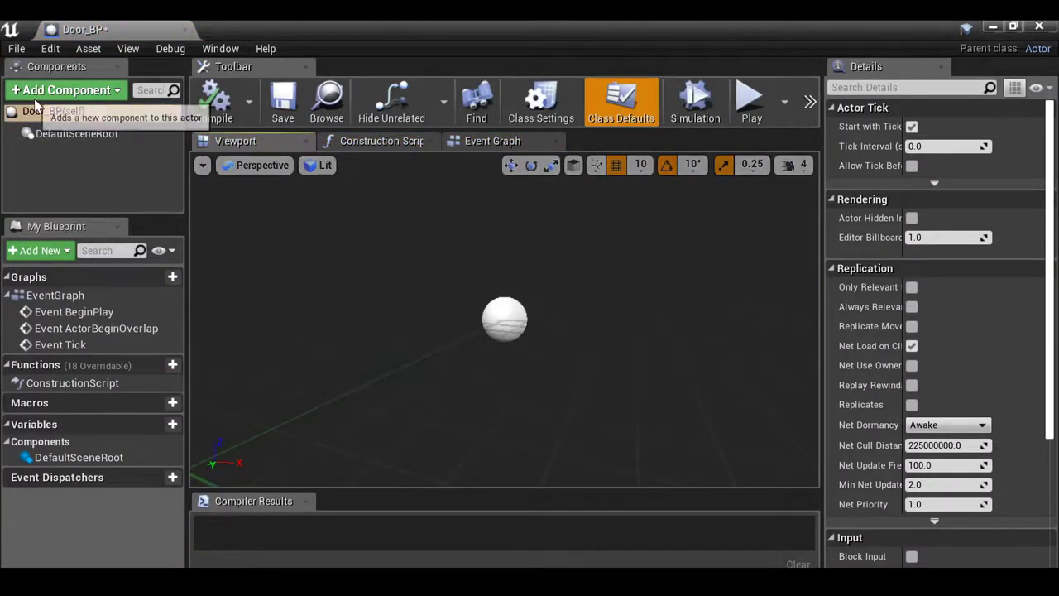
Add a Static Mesh component to the blueprint and name it Door
{"action": "left_click", "coordinate": [69, 93]}
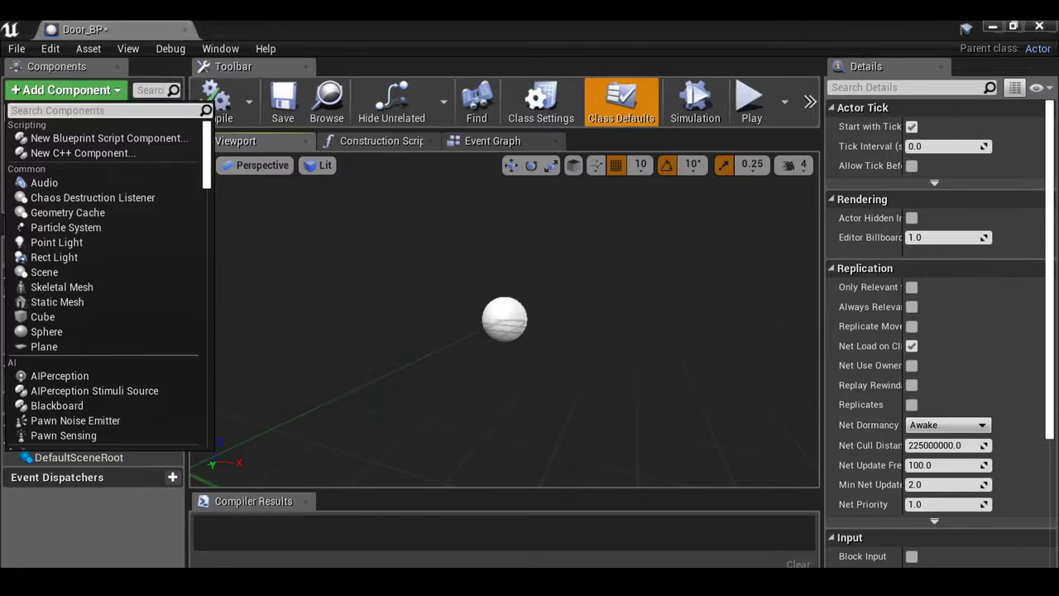
{"action": "type", "text": "static"}
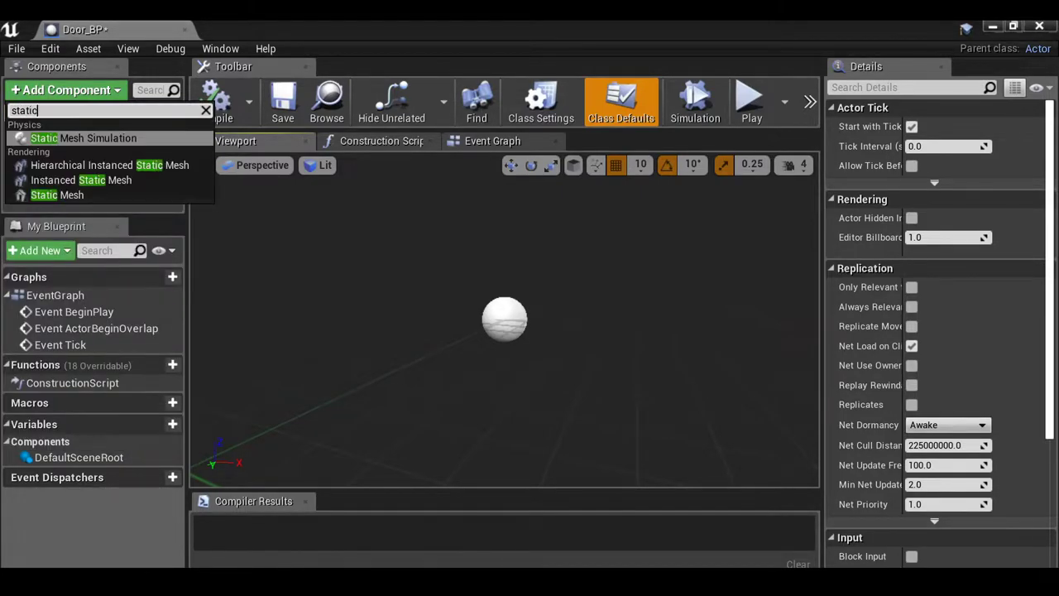
{"action": "left_click", "coordinate": [58, 194]}
{"action": "type", "text": "Door"}
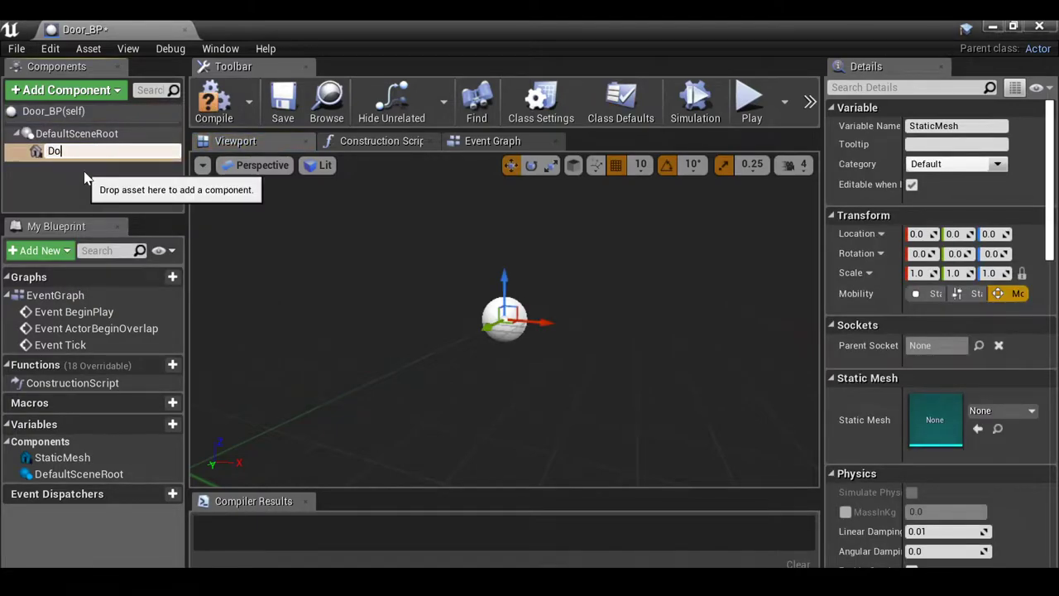
{"action": "key", "text": "Return"}
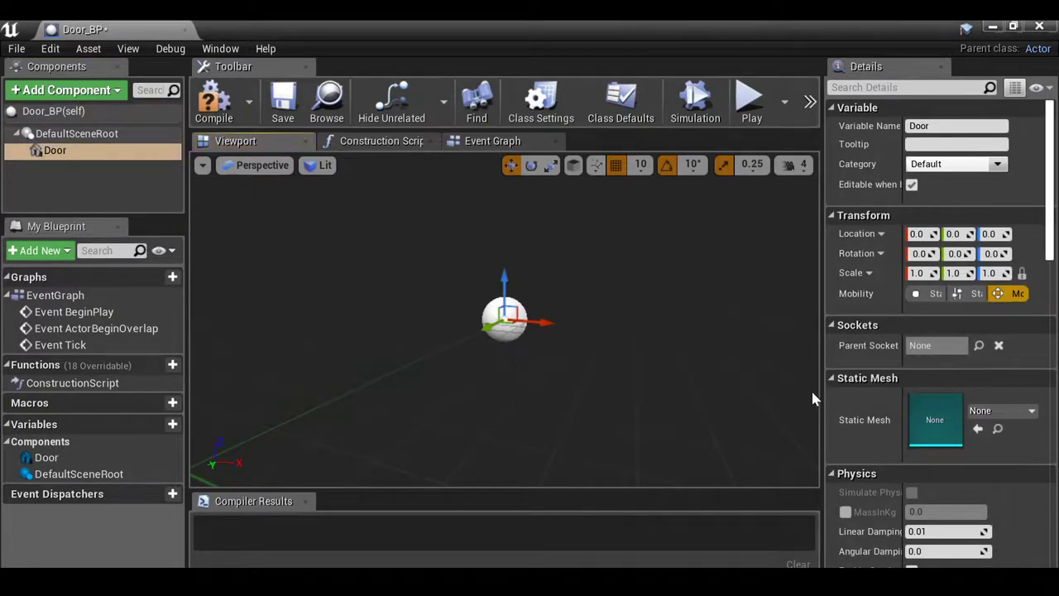
Assign the SM_Door mesh to the Door component and compile the blueprint
{"action": "left_click", "coordinate": [1003, 411]}
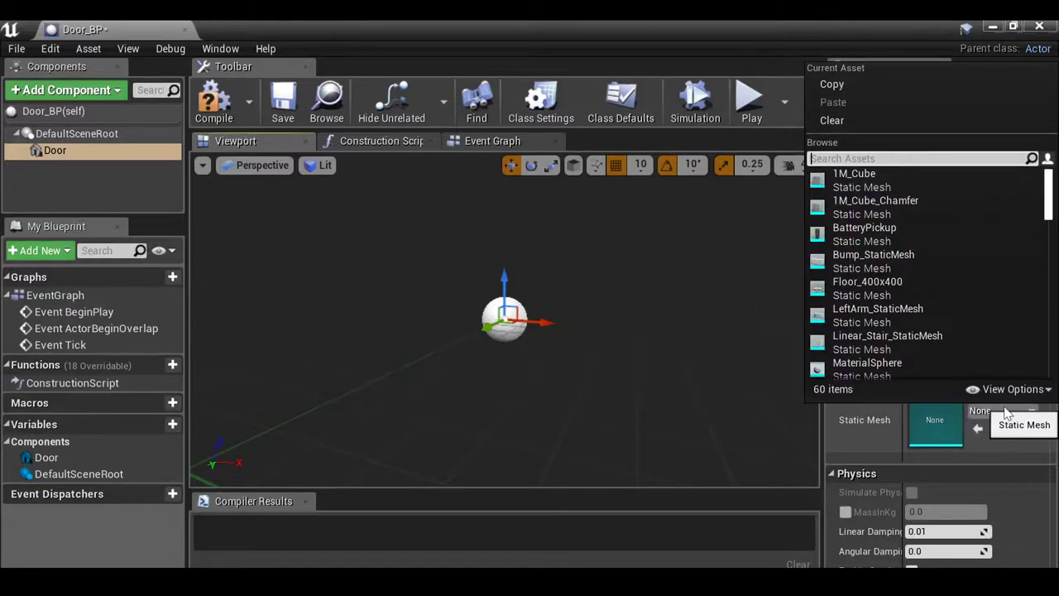
{"action": "left_click", "coordinate": [1003, 411]}
{"action": "left_click", "coordinate": [1003, 411]}
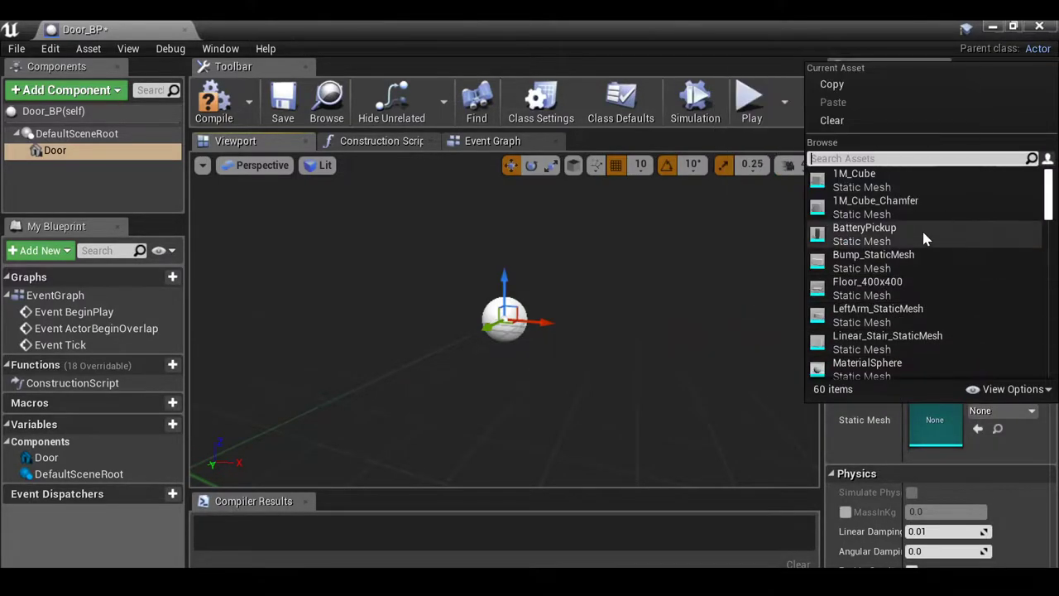
{"action": "left_click", "coordinate": [901, 157]}
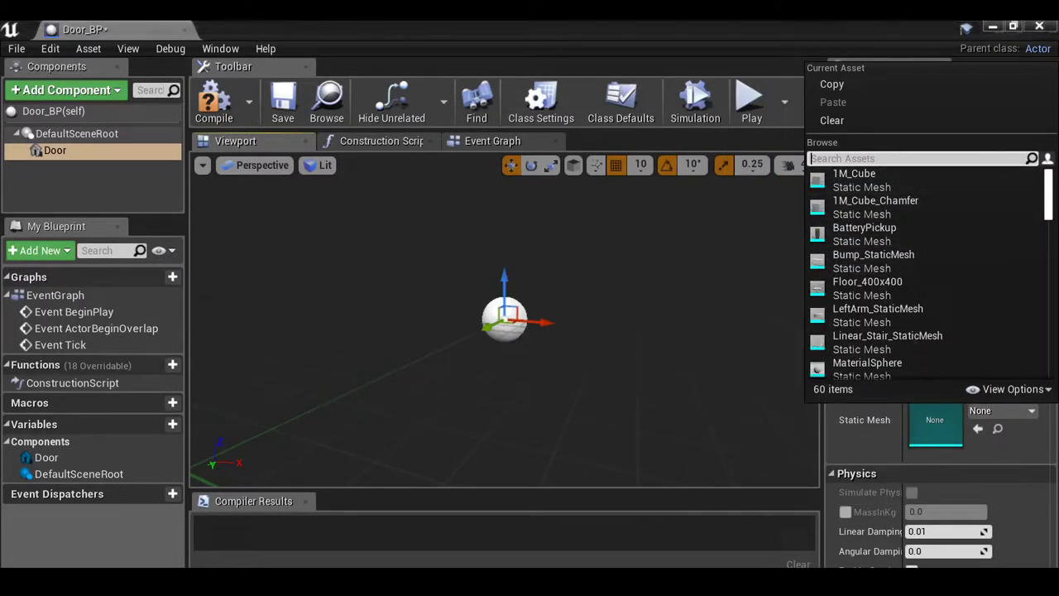
{"action": "type", "text": "door"}
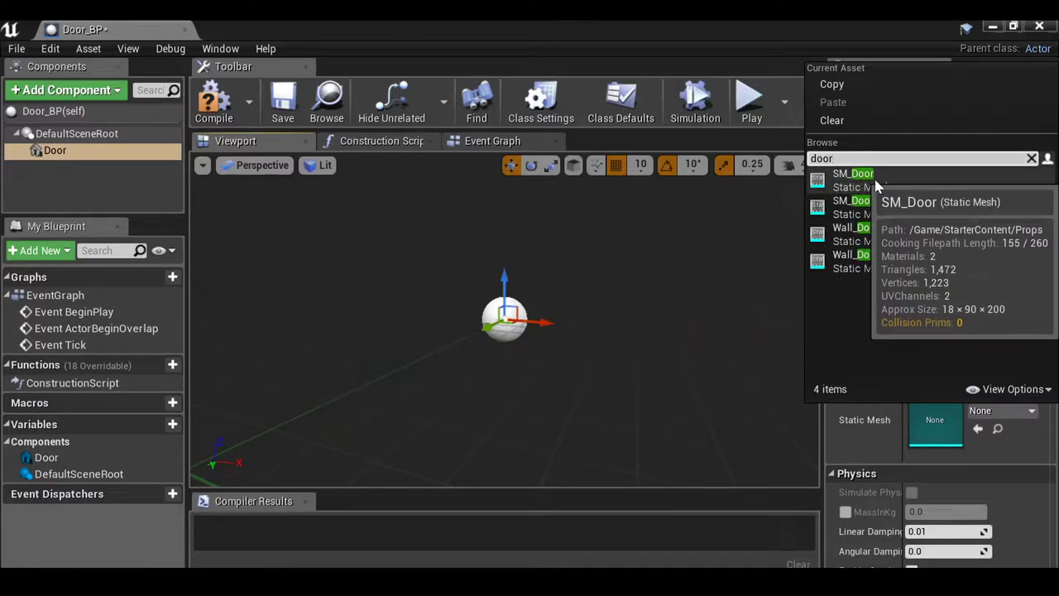
{"action": "left_click", "coordinate": [815, 187]}
{"action": "left_click_drag", "start_coordinate": [626, 269], "coordinate": [716, 282]}
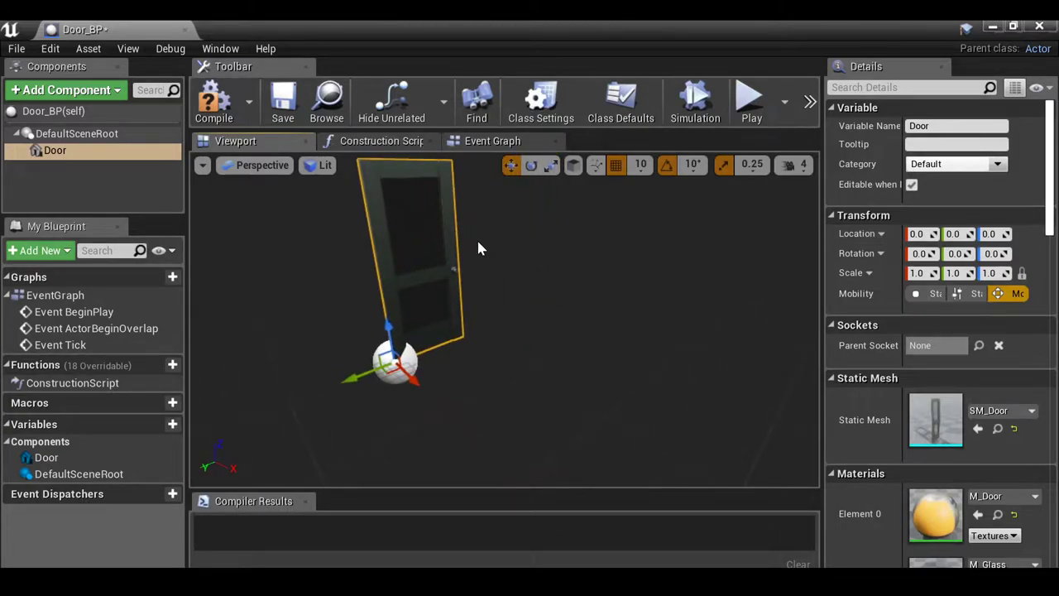
{"action": "key", "text": "F7"}
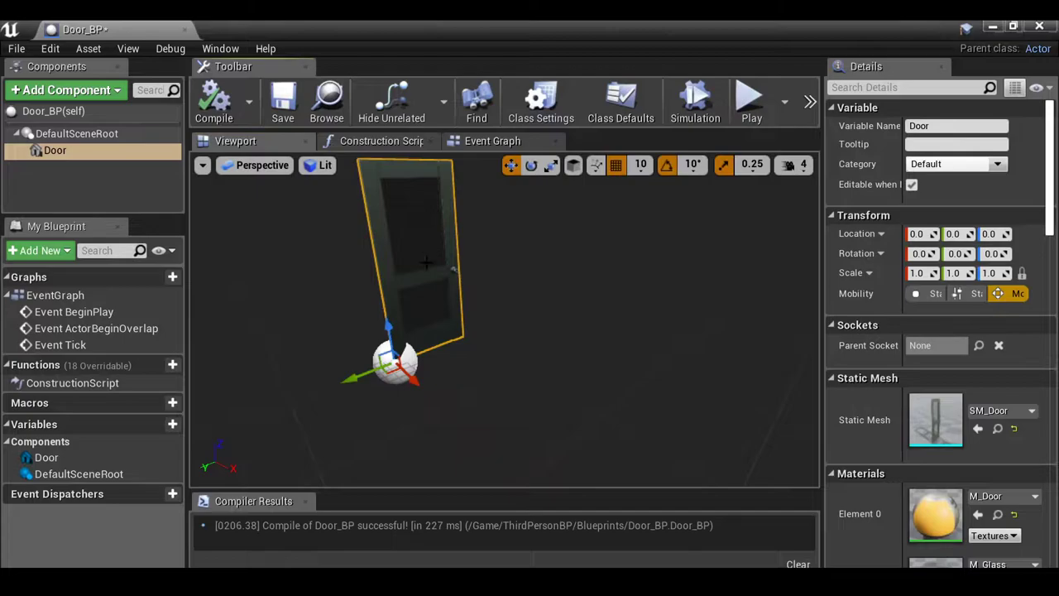
In the Event Graph, delete the unused Tick and ActorBeginOverlap events, keeping BeginPlay
{"action": "left_click", "coordinate": [500, 146]}
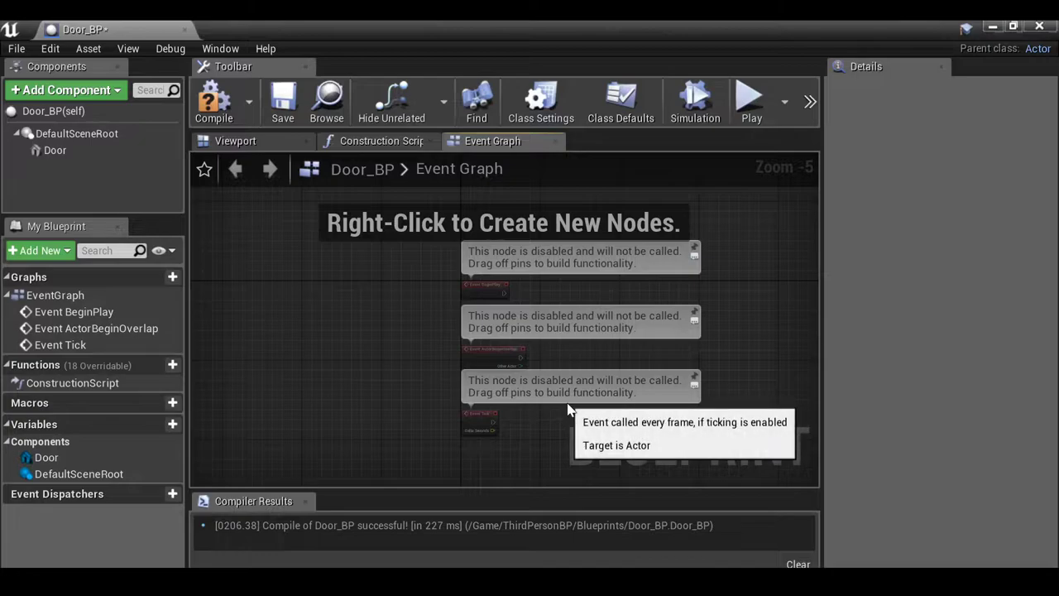
{"action": "scroll", "coordinate": [571, 414], "scroll_direction": "up", "scroll_amount": 3}
{"action": "scroll", "coordinate": [525, 442], "scroll_direction": "down", "scroll_amount": 1}
{"action": "left_click_drag", "start_coordinate": [531, 453], "coordinate": [317, 319]}
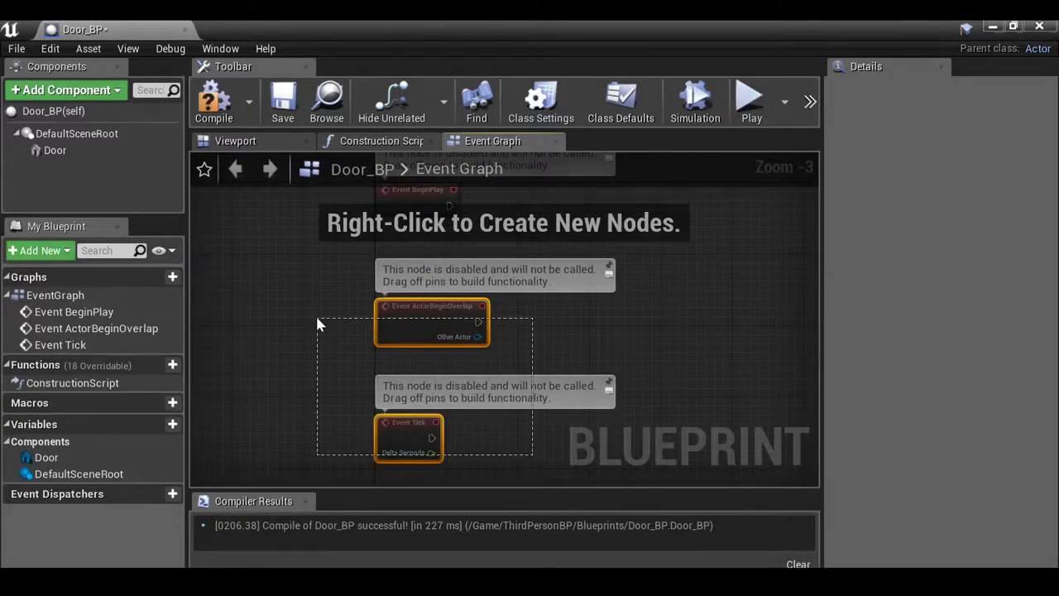
{"action": "key", "text": "Delete"}
{"action": "right_click_drag", "start_coordinate": [411, 284], "coordinate": [419, 373]}
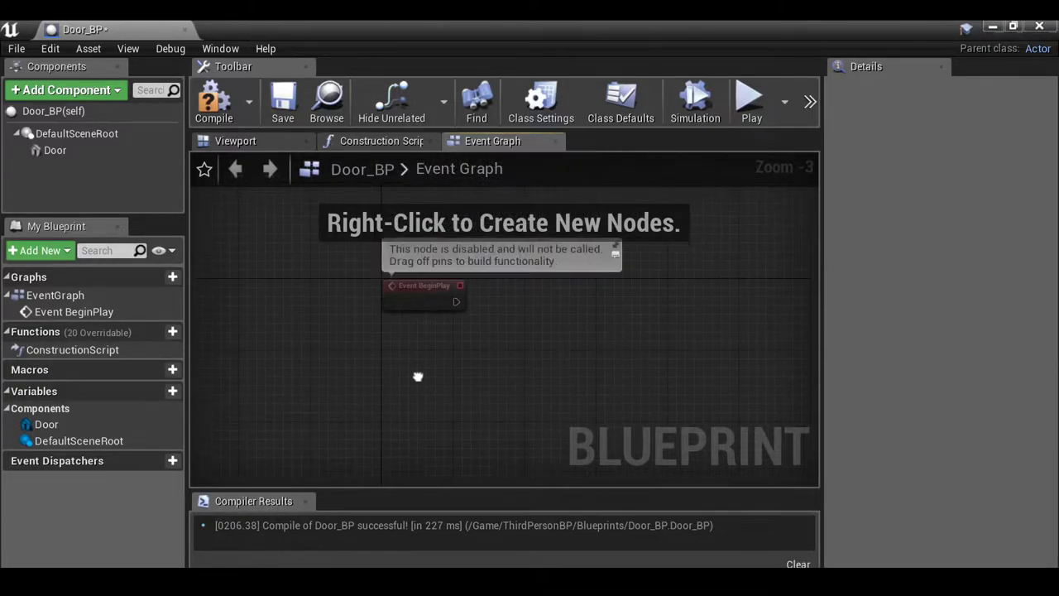
{"action": "scroll", "coordinate": [395, 321], "scroll_direction": "up", "scroll_amount": 2}
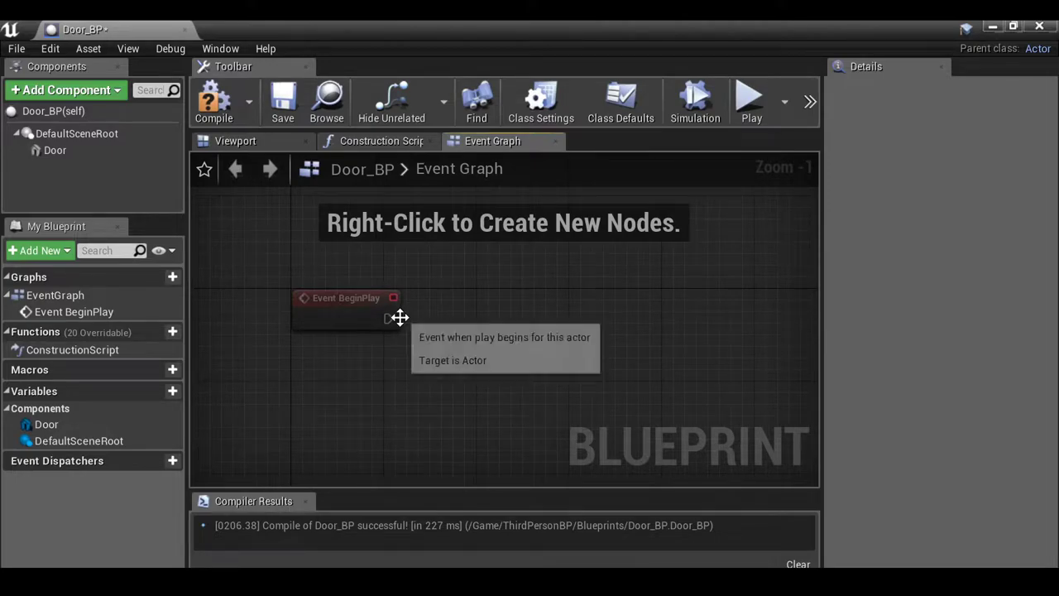
Wire BeginPlay to a Cast To ThirdPersonCharacter fed by Get Player Character
{"action": "left_click_drag", "start_coordinate": [391, 320], "coordinate": [476, 324]}
{"action": "type", "text": "cast to third"}
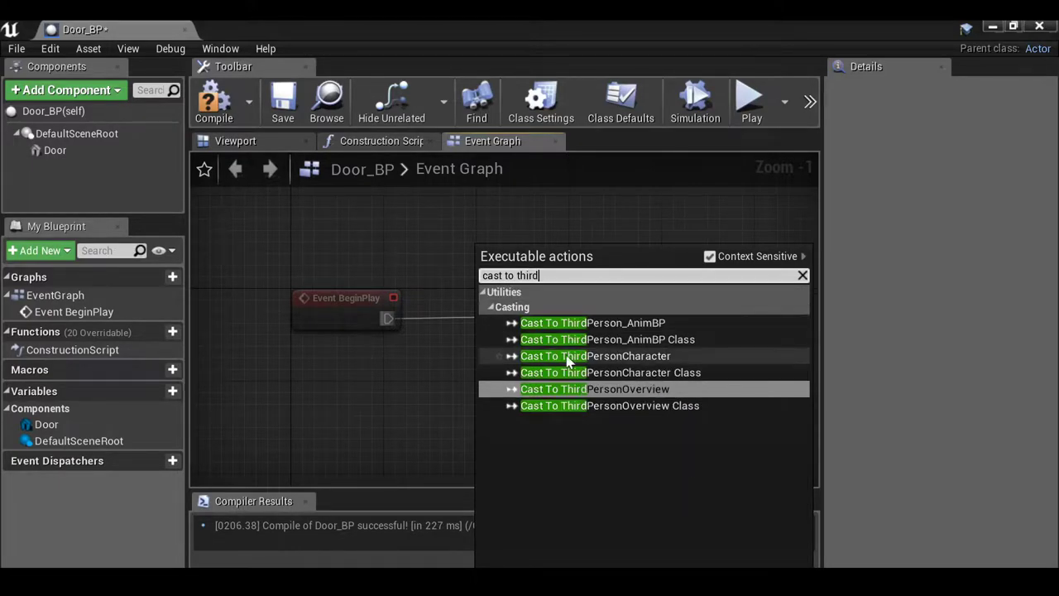
{"action": "left_click", "coordinate": [627, 359]}
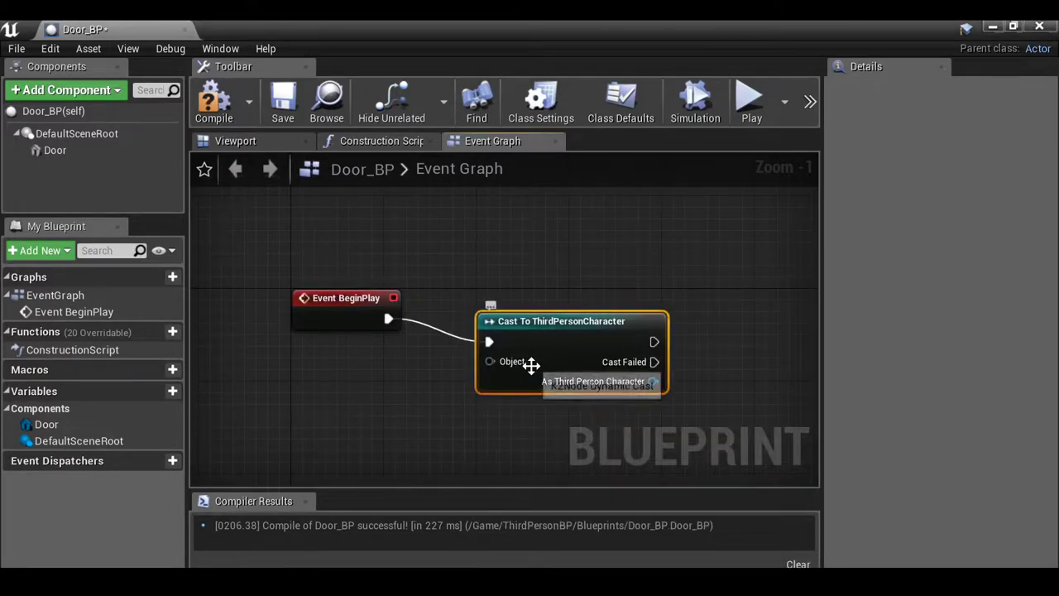
{"action": "left_click_drag", "start_coordinate": [491, 366], "coordinate": [345, 420]}
{"action": "type", "text": "get player char"}
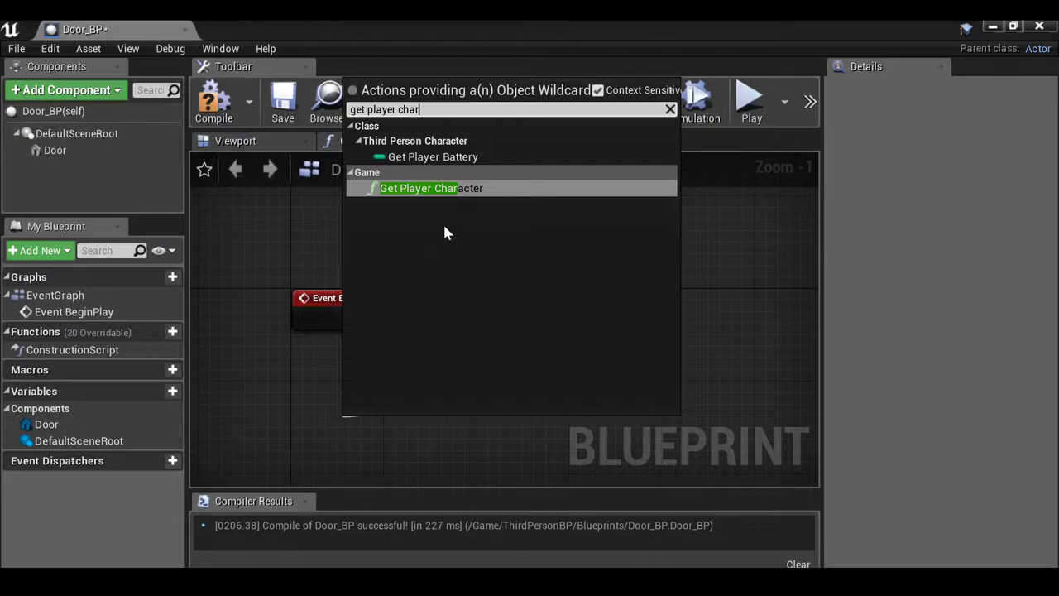
{"action": "left_click", "coordinate": [433, 188]}
{"action": "left_click_drag", "start_coordinate": [475, 423], "coordinate": [389, 381]}
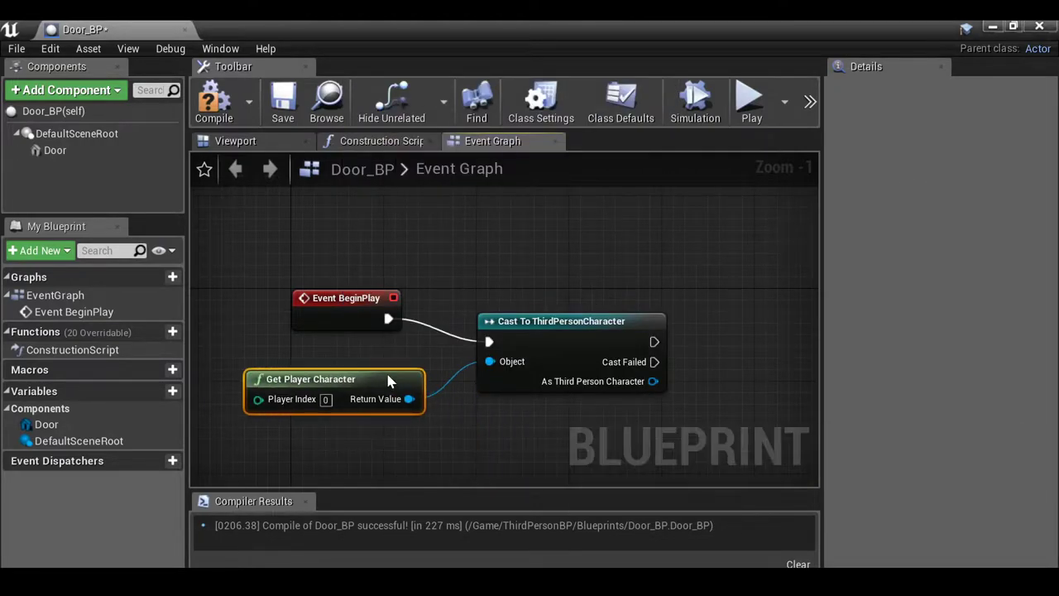
{"action": "right_click_drag", "start_coordinate": [388, 381], "coordinate": [265, 364]}
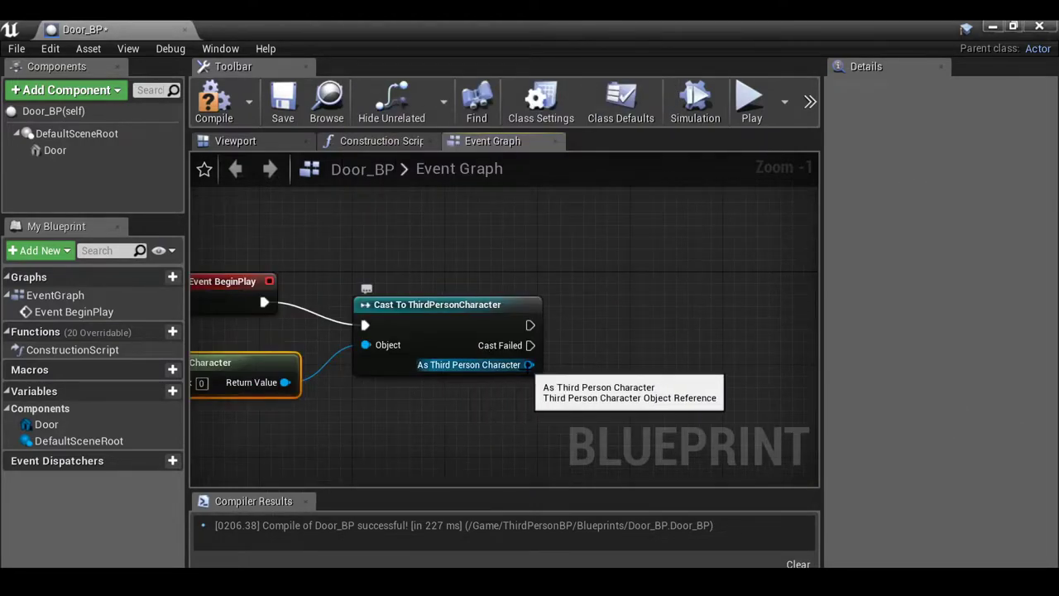
Promote the cast result to a variable named Player Character and compile
{"action": "left_click_drag", "start_coordinate": [527, 365], "coordinate": [671, 321]}
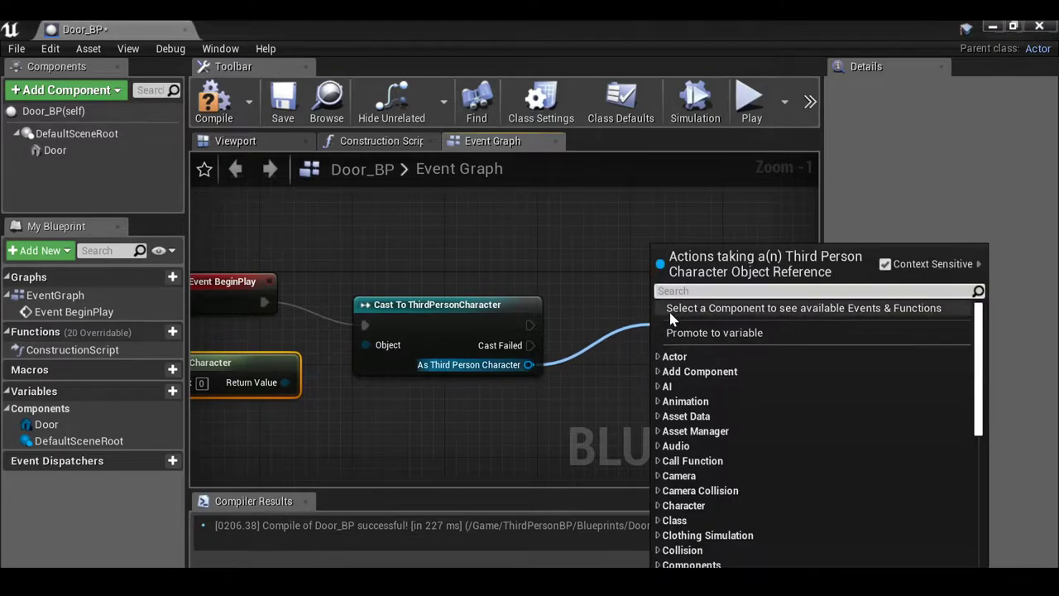
{"action": "left_click", "coordinate": [771, 334]}
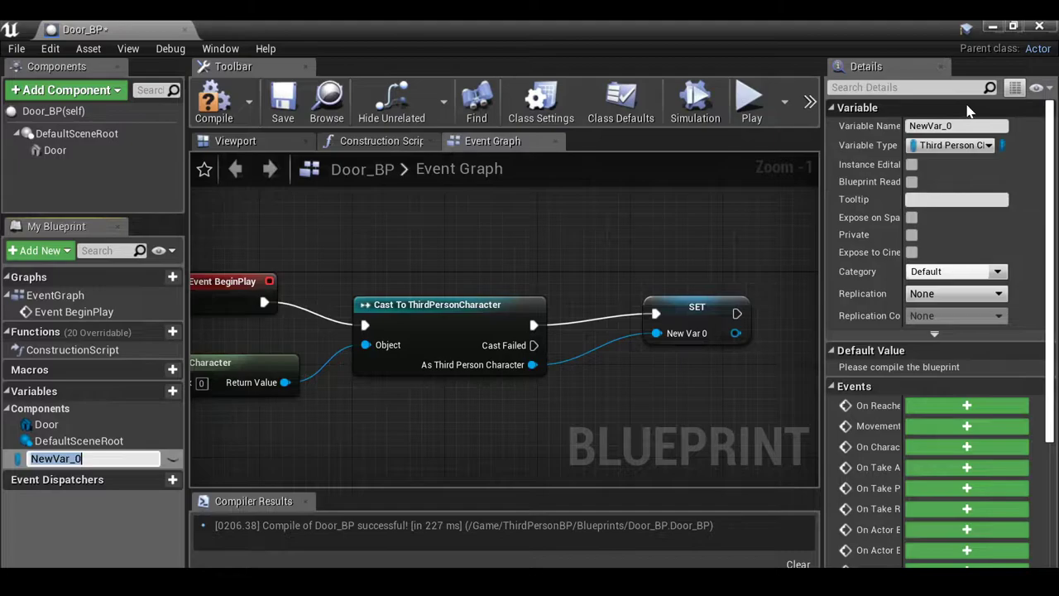
{"action": "left_click", "coordinate": [918, 126]}
{"action": "type", "text": "Player Charac"}
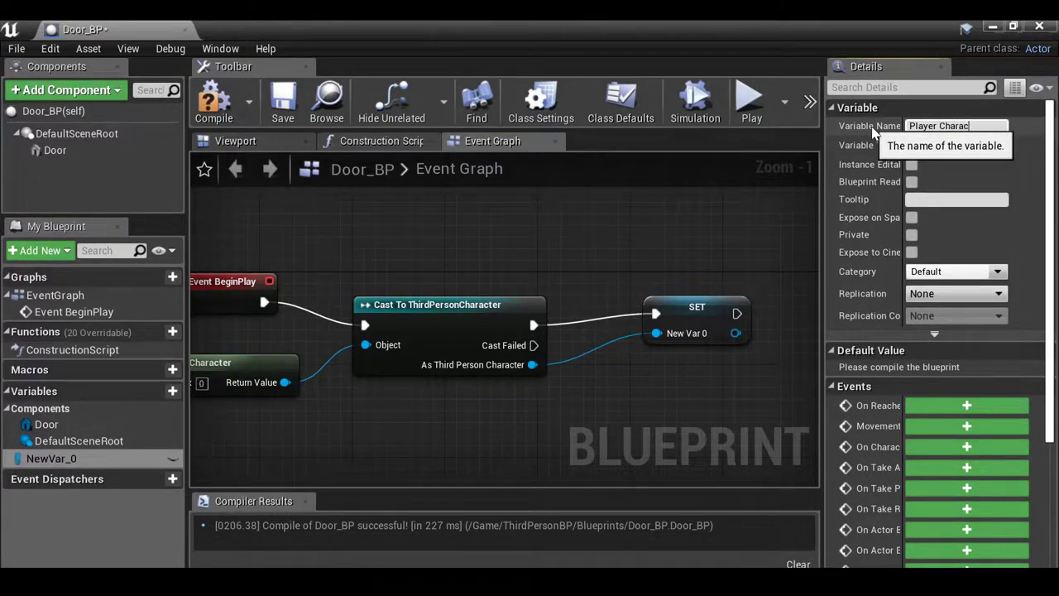
{"action": "type", "text": "ter"}
{"action": "key", "text": "Return"}
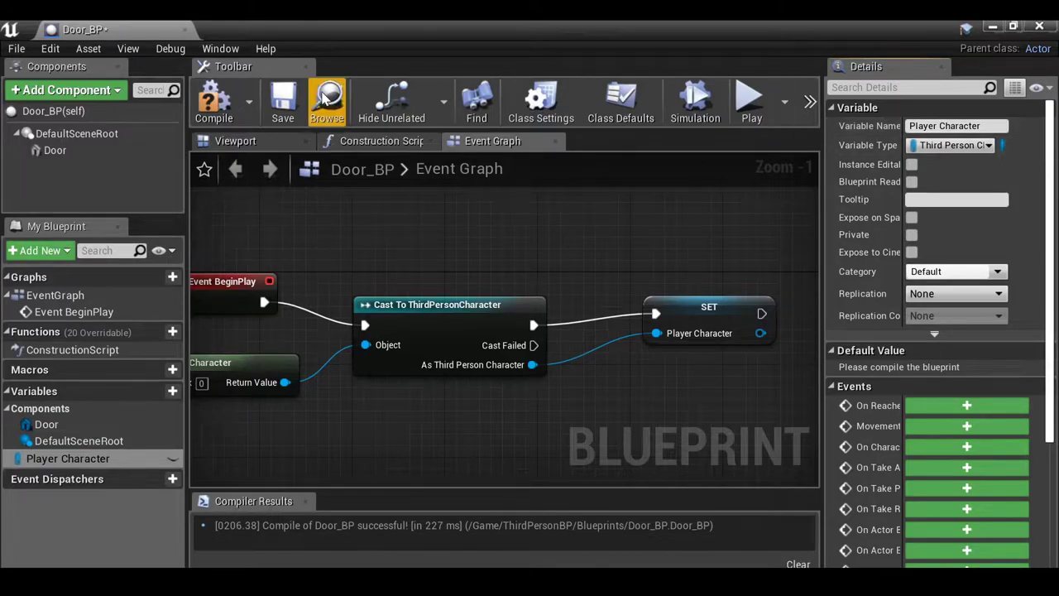
{"action": "left_click", "coordinate": [214, 99]}
{"action": "scroll", "coordinate": [744, 290], "scroll_direction": "down", "scroll_amount": 3}
{"action": "left_click_drag", "start_coordinate": [751, 372], "coordinate": [444, 283]}
Wrap the selected casting nodes in a comment titled 'Casting to thirdperson'
{"action": "type", "text": "cCas"}
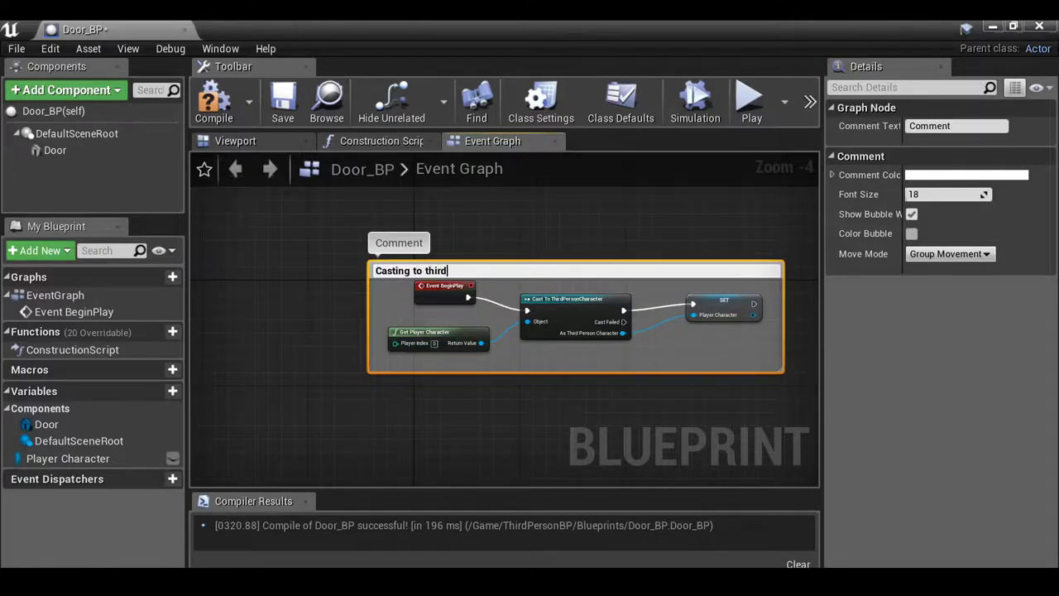
{"action": "type", "text": "ting to thirdperson"}
{"action": "key", "text": "Return"}
{"action": "scroll", "coordinate": [375, 313], "scroll_direction": "down", "scroll_amount": 2}
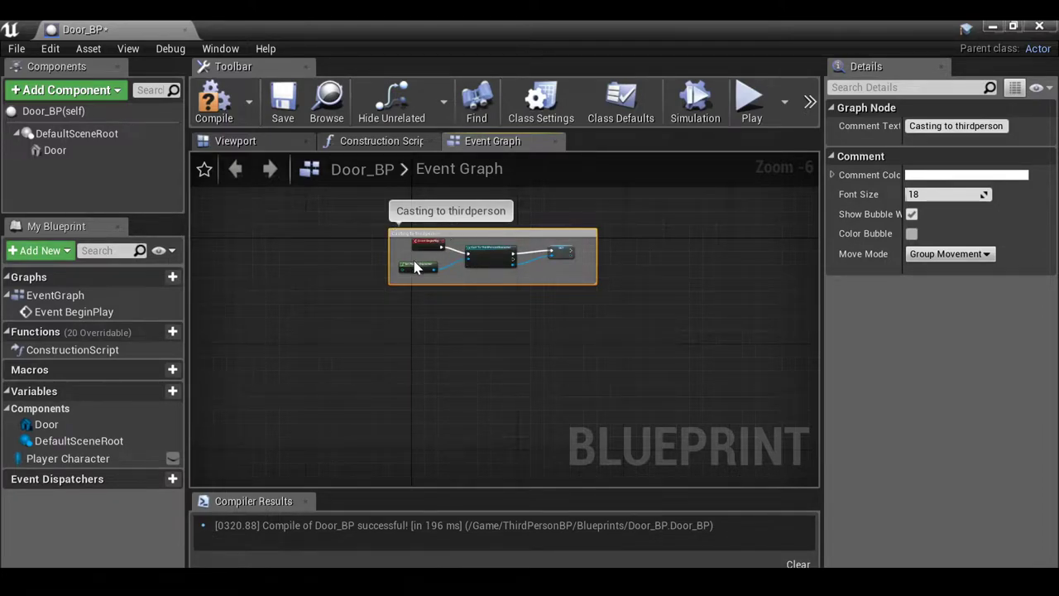
{"action": "right_click_drag", "start_coordinate": [482, 259], "coordinate": [477, 298]}
{"action": "scroll", "coordinate": [476, 298], "scroll_direction": "up", "scroll_amount": 1}
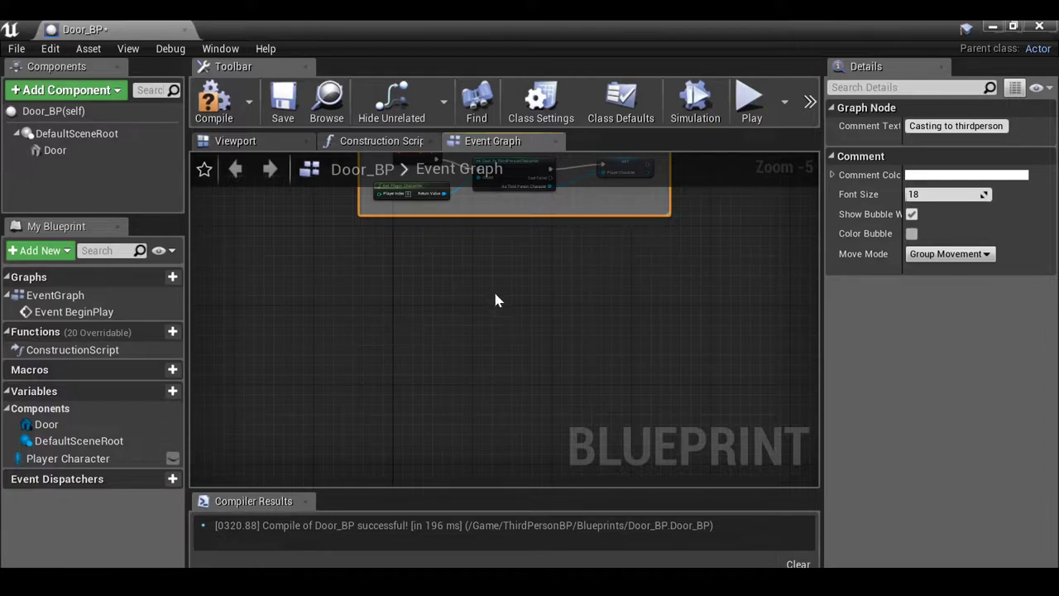
Add Interaction_Interface to Class Settings' implemented interfaces and compile
{"action": "left_click", "coordinate": [549, 130]}
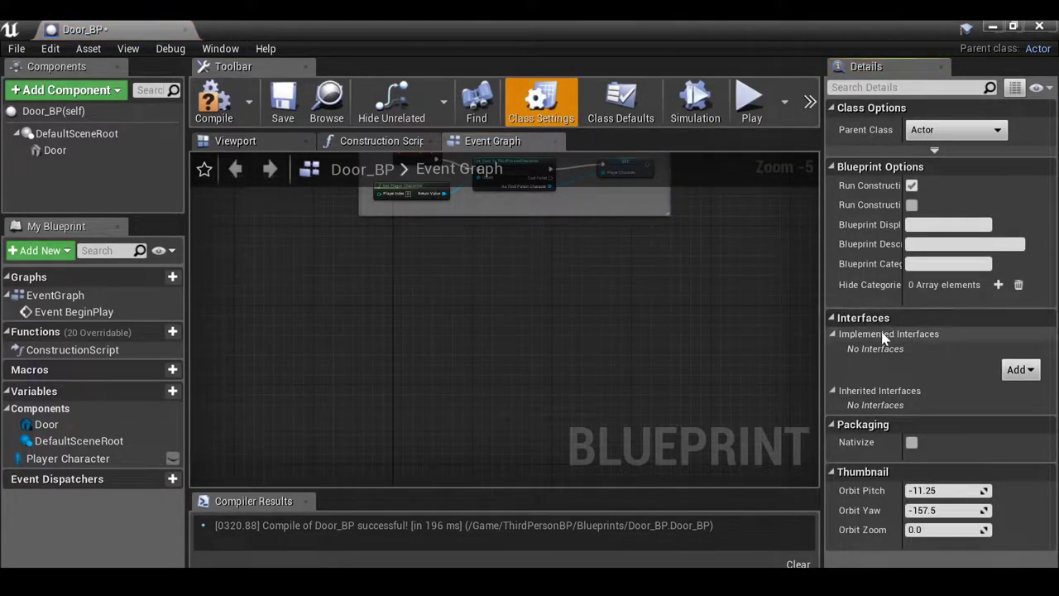
{"action": "left_click", "coordinate": [1021, 370]}
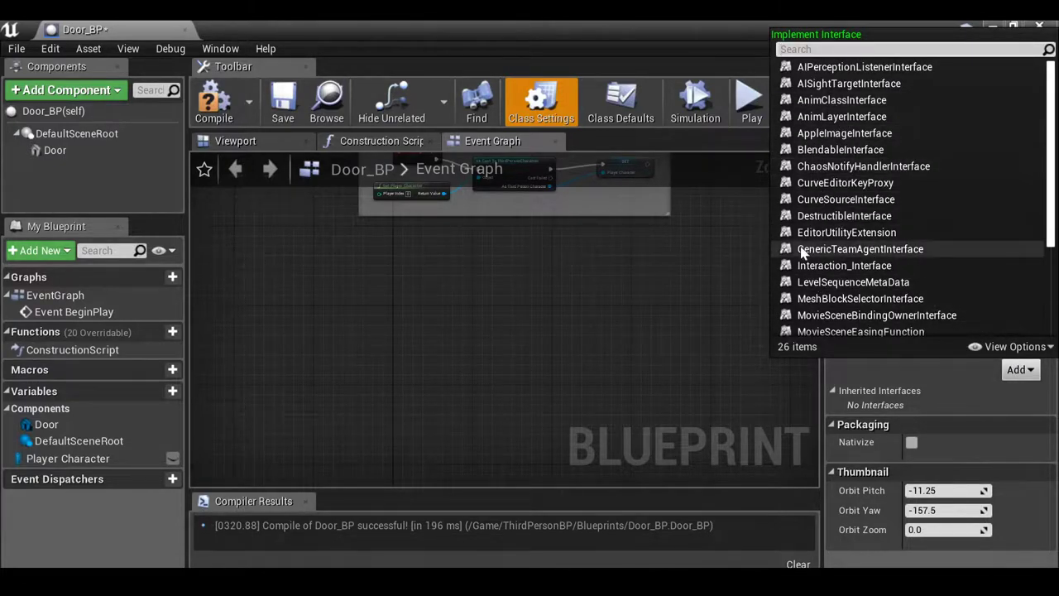
{"action": "left_click", "coordinate": [895, 265]}
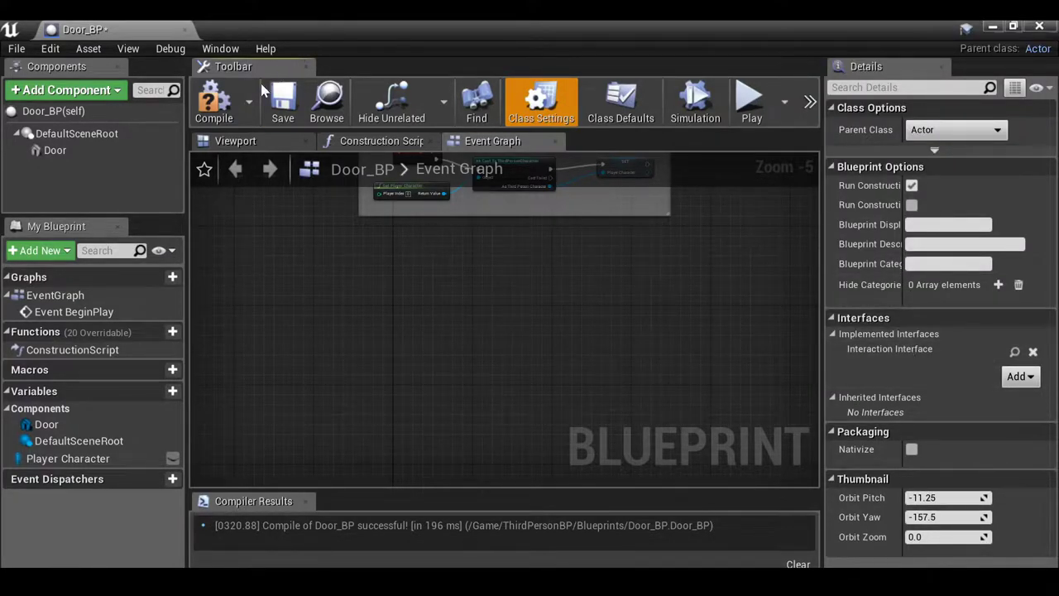
{"action": "left_click", "coordinate": [215, 98]}
{"action": "scroll", "coordinate": [435, 338], "scroll_direction": "up", "scroll_amount": 1}
Place an Event Interact node in the event graph
{"action": "right_click", "coordinate": [439, 344]}
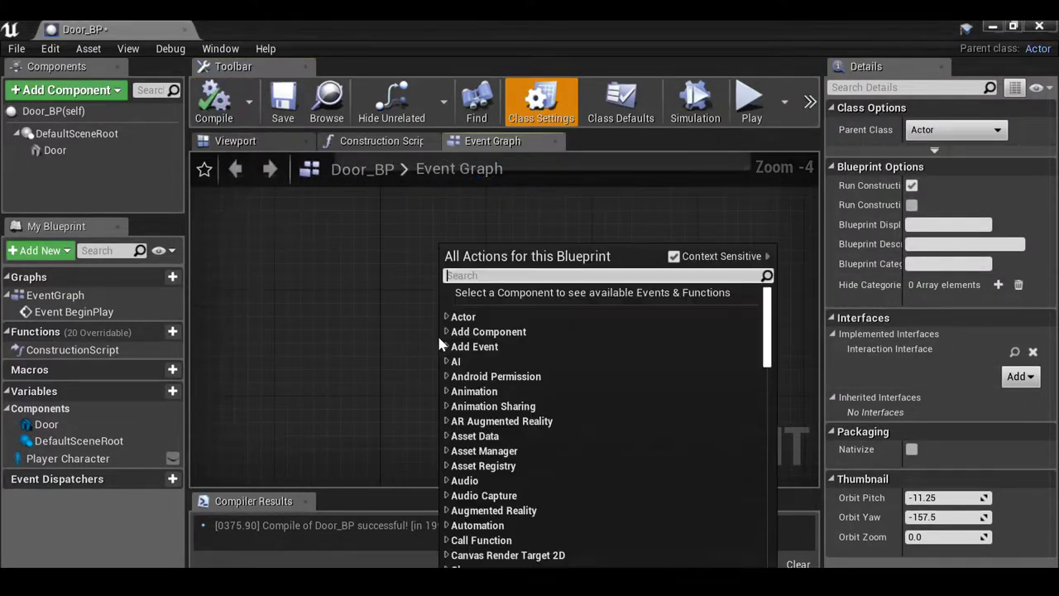
{"action": "type", "text": "Add eve"}
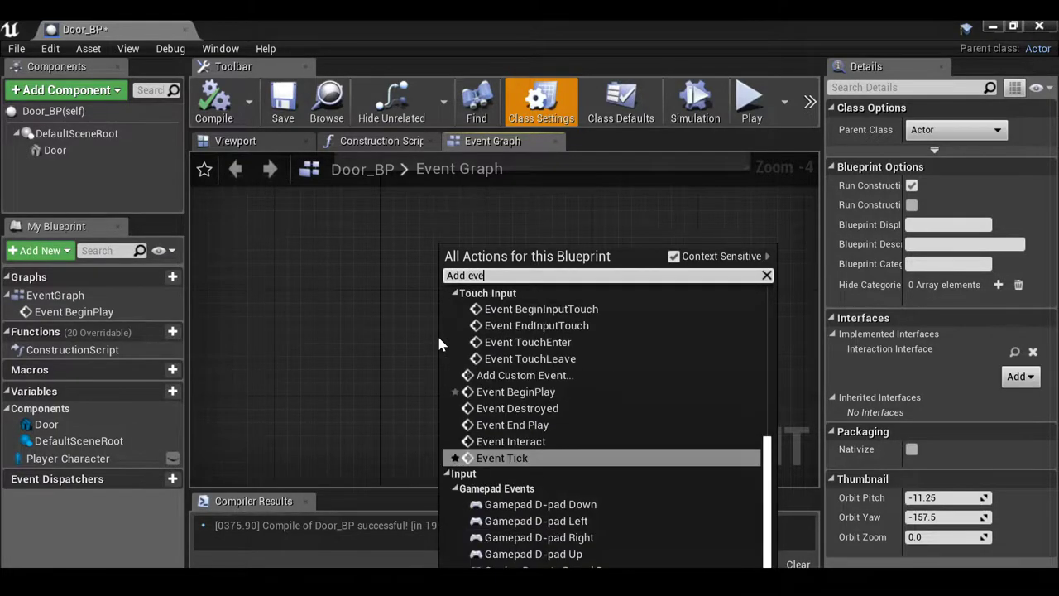
{"action": "type", "text": "nt inter"}
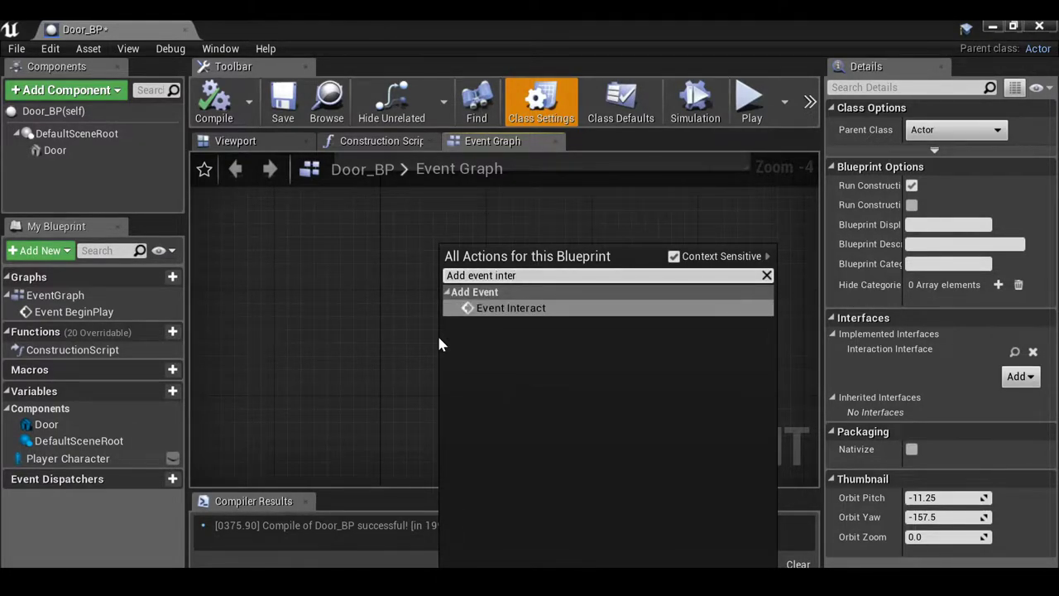
{"action": "left_click", "coordinate": [531, 306]}
{"action": "scroll", "coordinate": [532, 317], "scroll_direction": "up", "scroll_amount": 4}
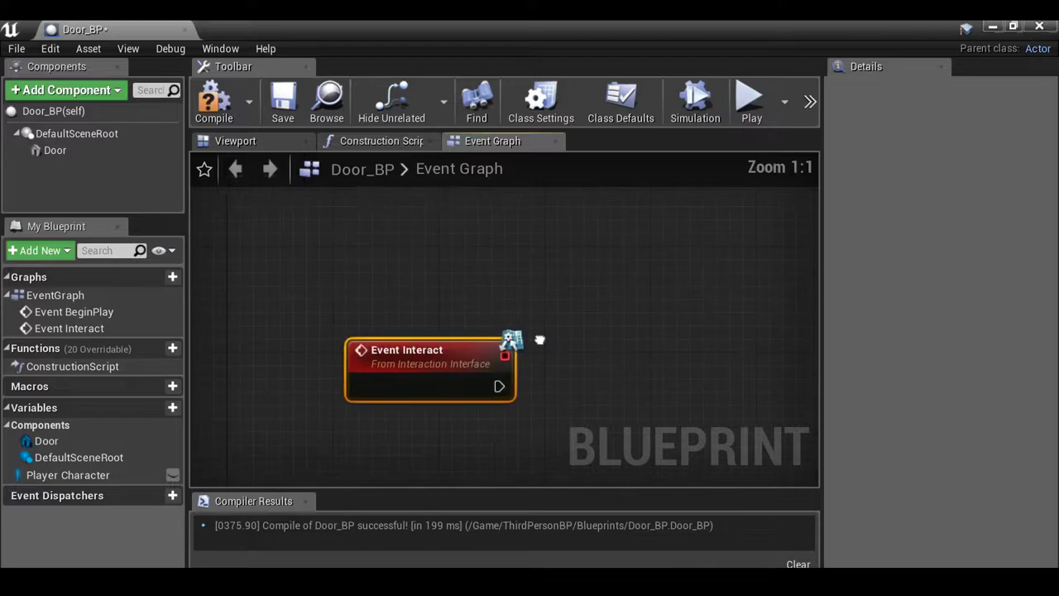
{"action": "right_click_drag", "start_coordinate": [532, 384], "coordinate": [459, 354]}
{"action": "left_click_drag", "start_coordinate": [428, 356], "coordinate": [127, 158]}
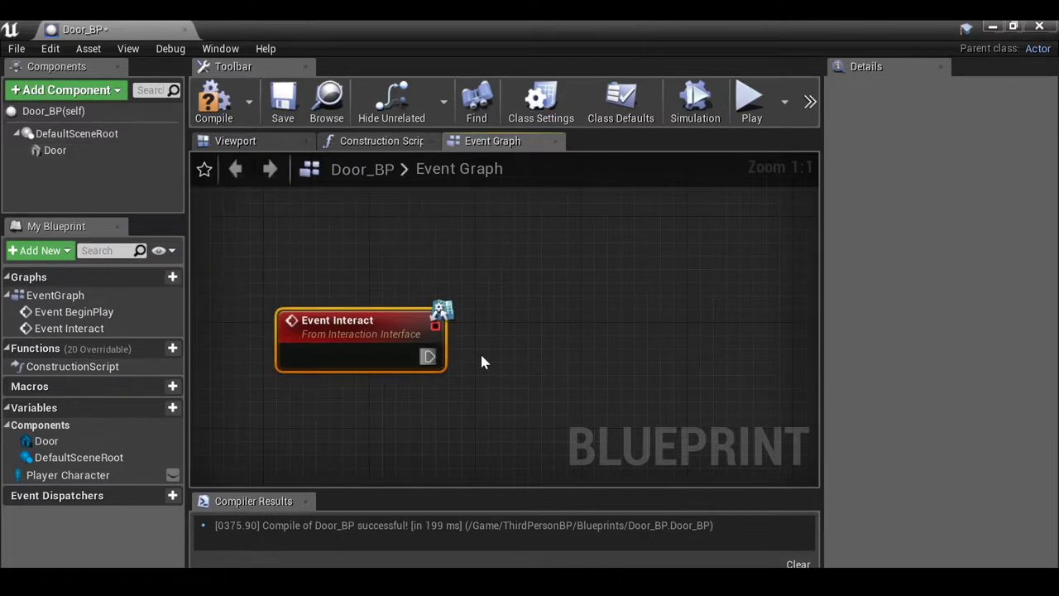
Wire Event Interact into a new timeline named Rotate and open it for editing
{"action": "left_click_drag", "start_coordinate": [428, 356], "coordinate": [603, 352]}
{"action": "type", "text": "t"}
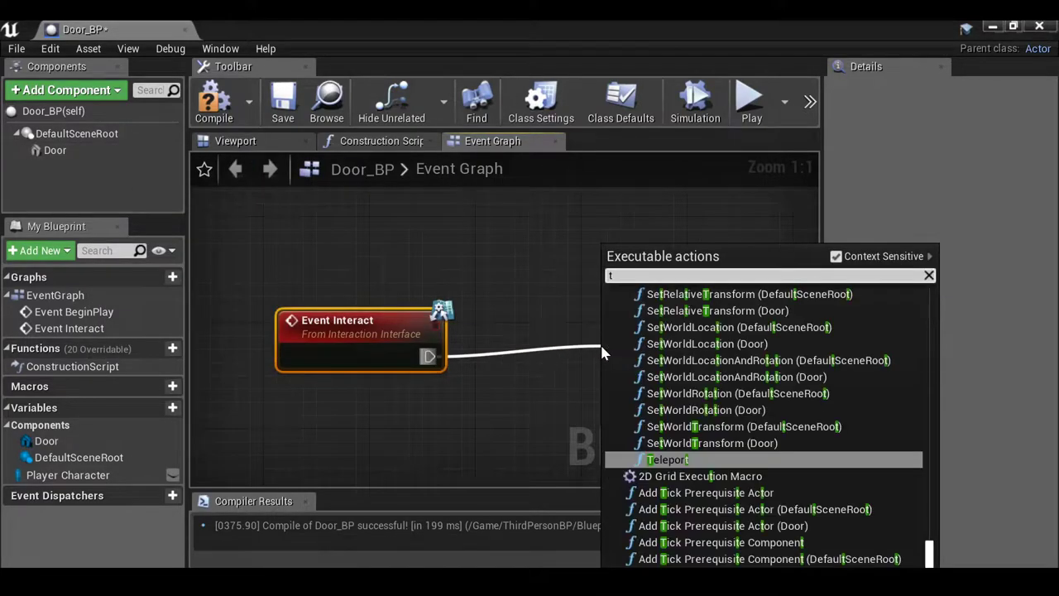
{"action": "type", "text": "imeline"}
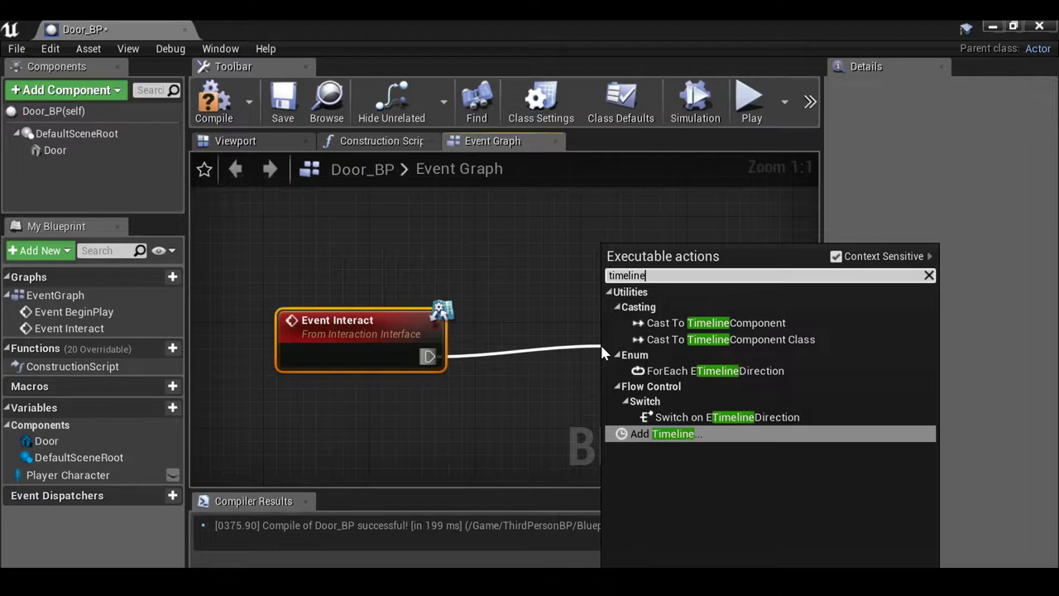
{"action": "key", "text": "Return"}
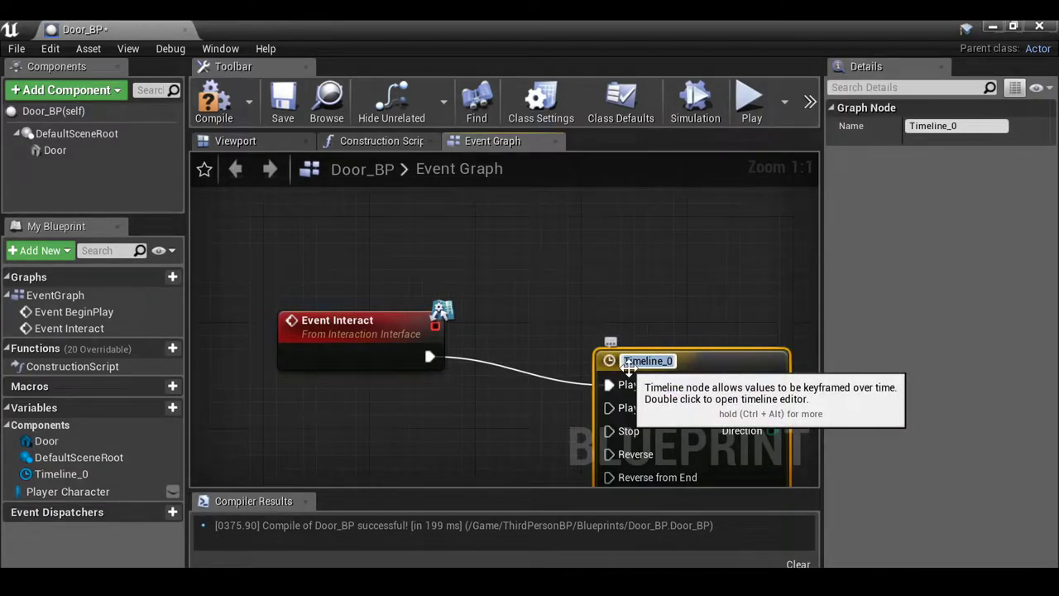
{"action": "type", "text": "Rotate"}
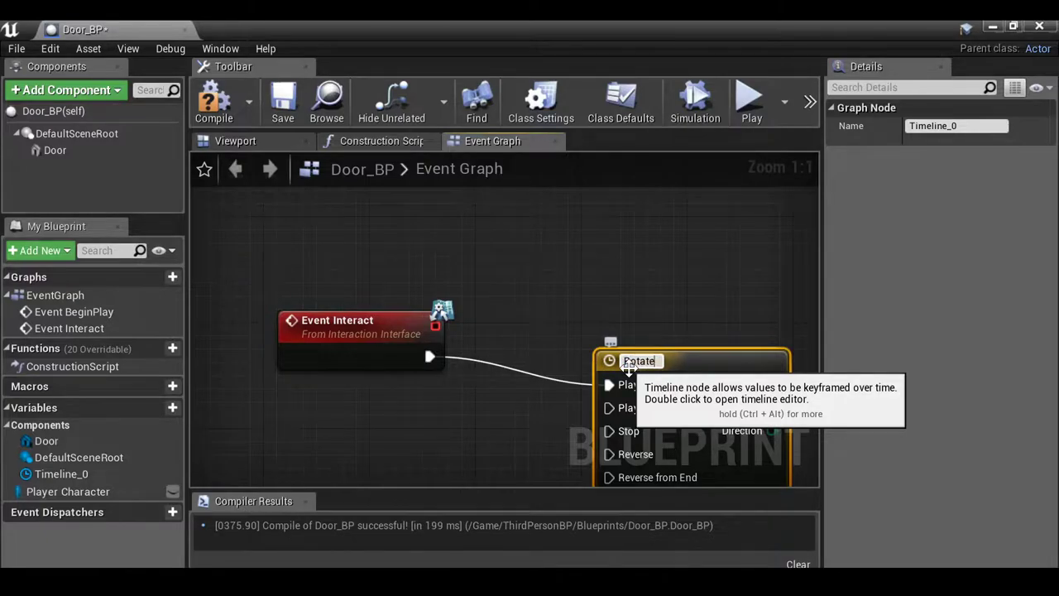
{"action": "key", "text": "Return"}
{"action": "right_click_drag", "start_coordinate": [661, 343], "coordinate": [539, 263]}
{"action": "double_click", "coordinate": [566, 288]}
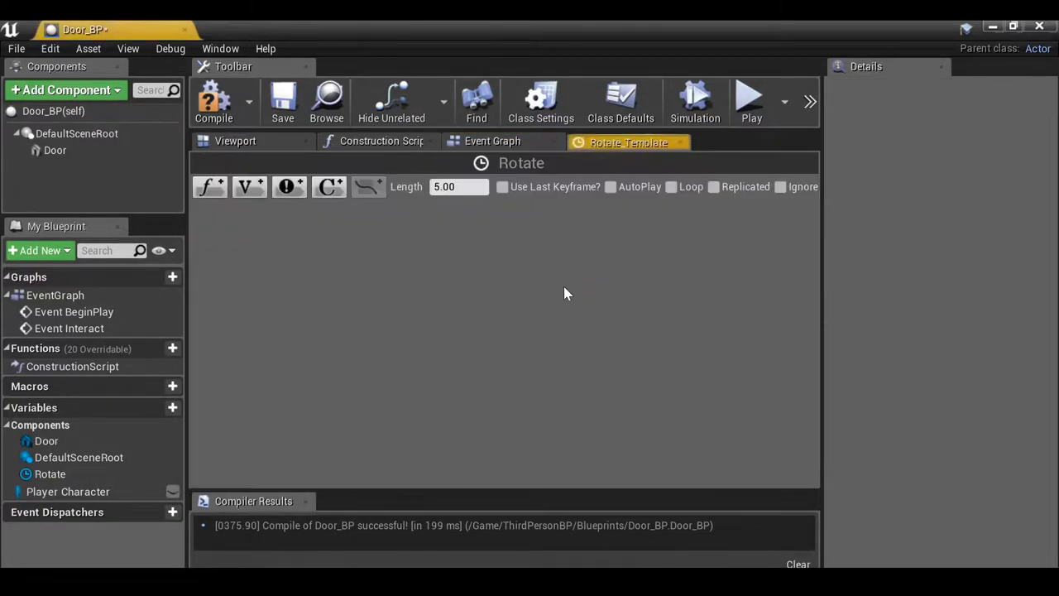
Add a float track named RotateBlend with a first key at time 0, value 0
{"action": "left_click", "coordinate": [207, 187]}
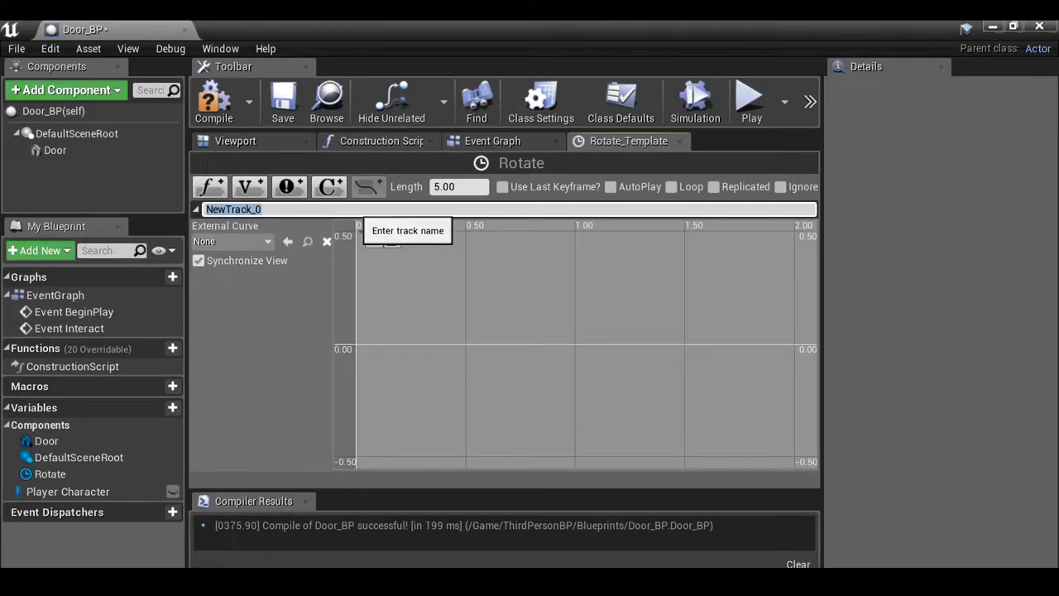
{"action": "type", "text": "RotateBlend"}
{"action": "key", "text": "Return"}
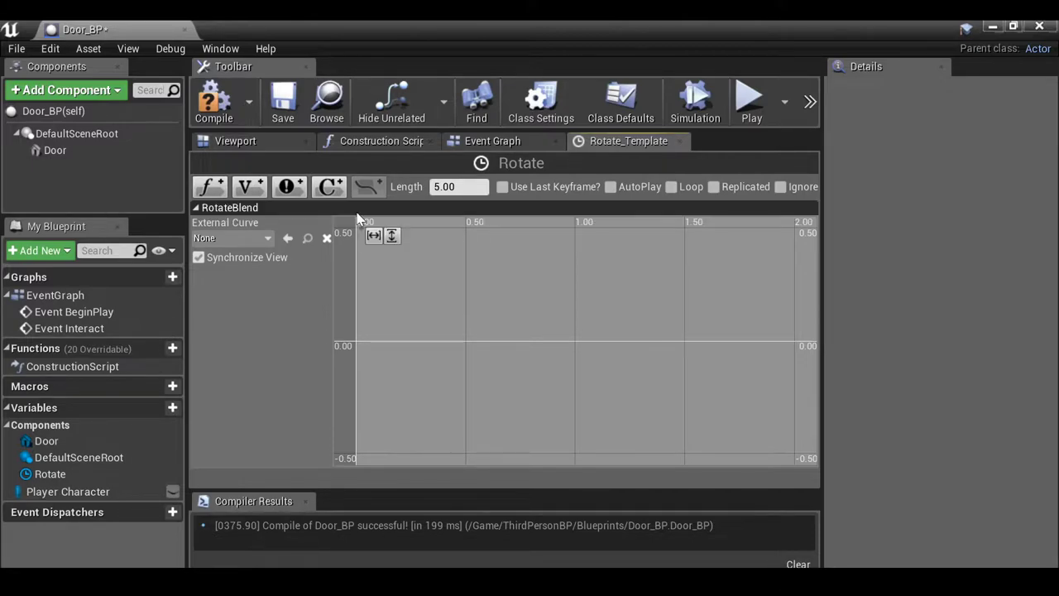
{"action": "left_click", "coordinate": [366, 329], "text": "shift"}
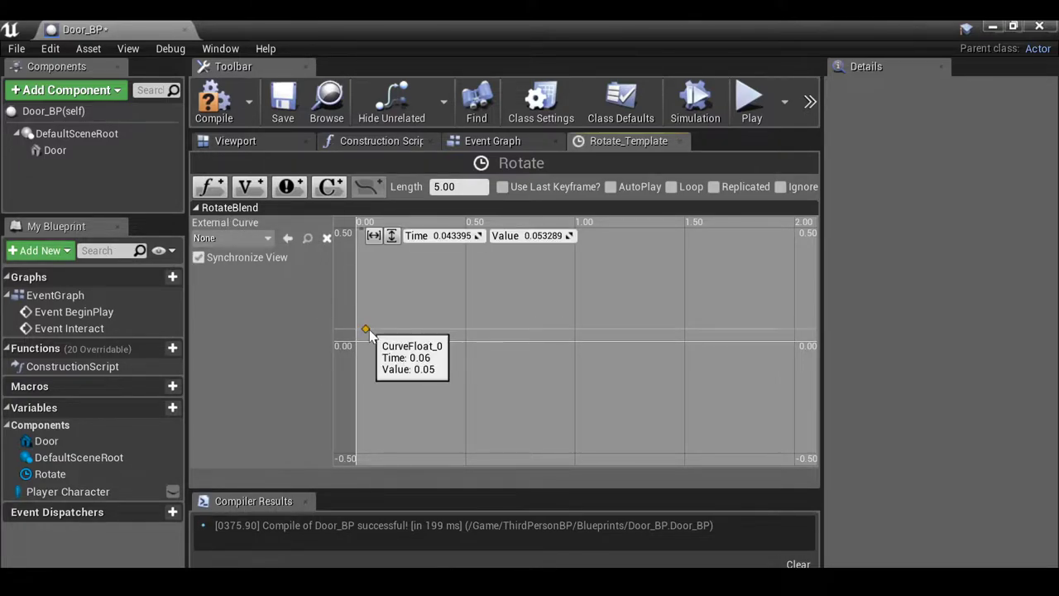
{"action": "left_click", "coordinate": [447, 235]}
{"action": "type", "text": "0"}
{"action": "key", "text": "Tab"}
{"action": "type", "text": "0"}
{"action": "key", "text": "Return"}
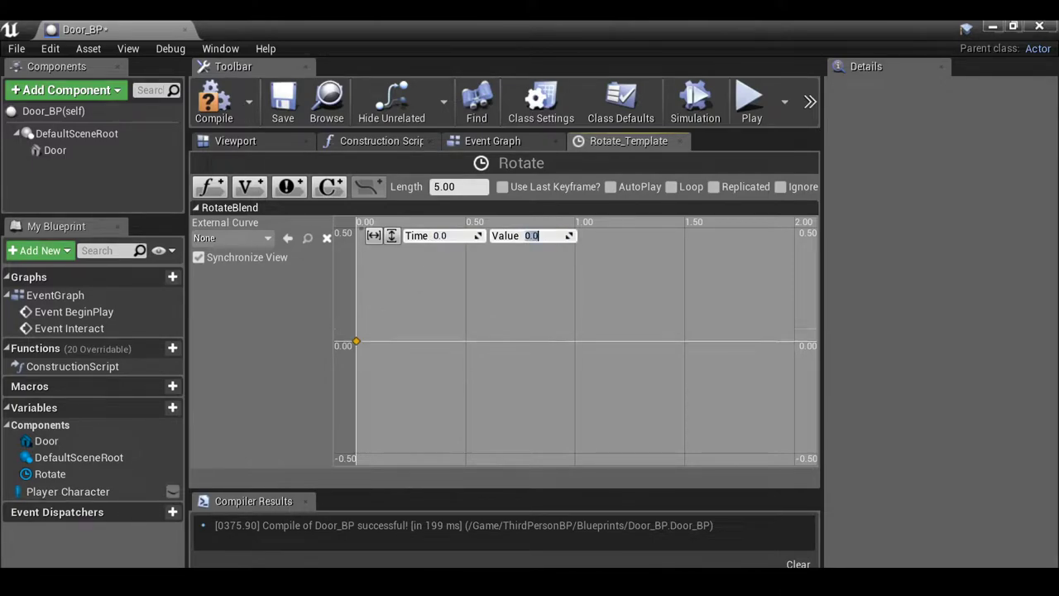
Add a second RotateBlend key at time 1, value 1
{"action": "left_click", "coordinate": [519, 297], "text": "shift"}
{"action": "left_click", "coordinate": [455, 235]}
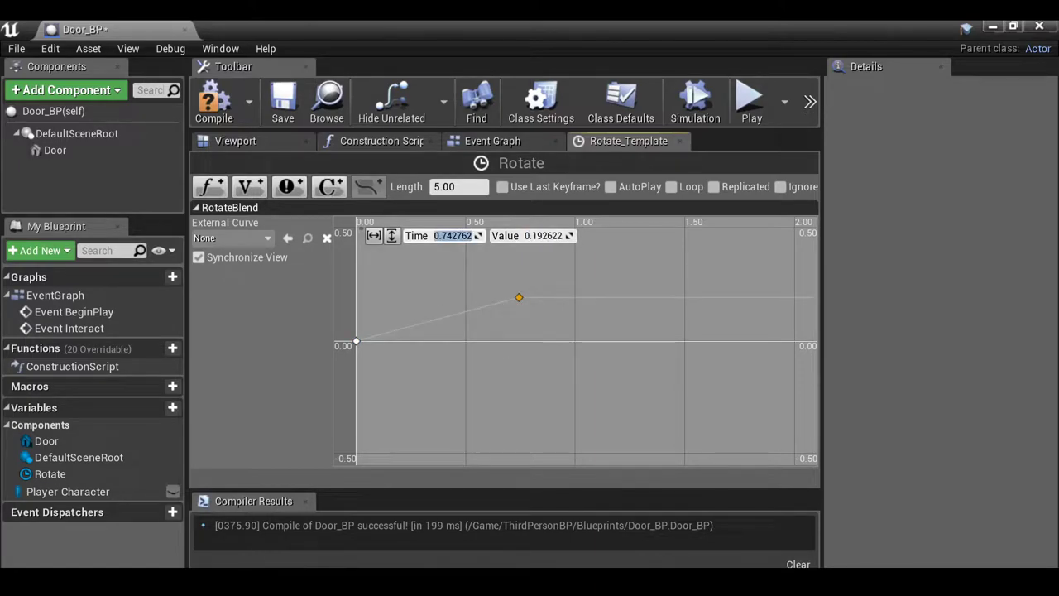
{"action": "type", "text": "1"}
{"action": "key", "text": "Tab"}
{"action": "type", "text": "1"}
{"action": "key", "text": "Return"}
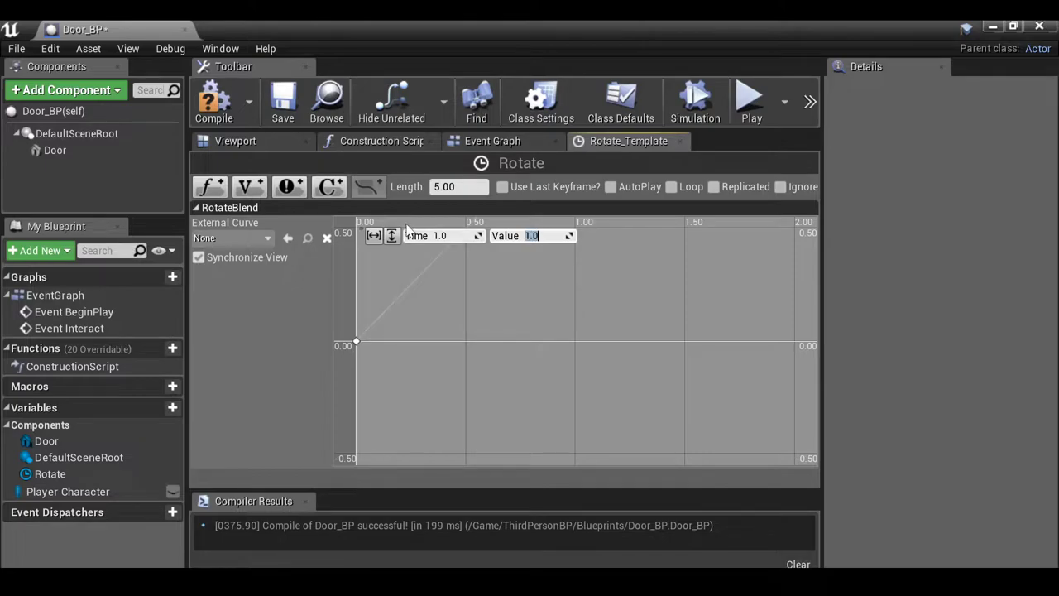
{"action": "scroll", "coordinate": [496, 303], "scroll_direction": "down", "scroll_amount": 3}
{"action": "right_click_drag", "start_coordinate": [517, 311], "coordinate": [480, 350]}
{"action": "scroll", "coordinate": [476, 351], "scroll_direction": "down", "scroll_amount": 3}
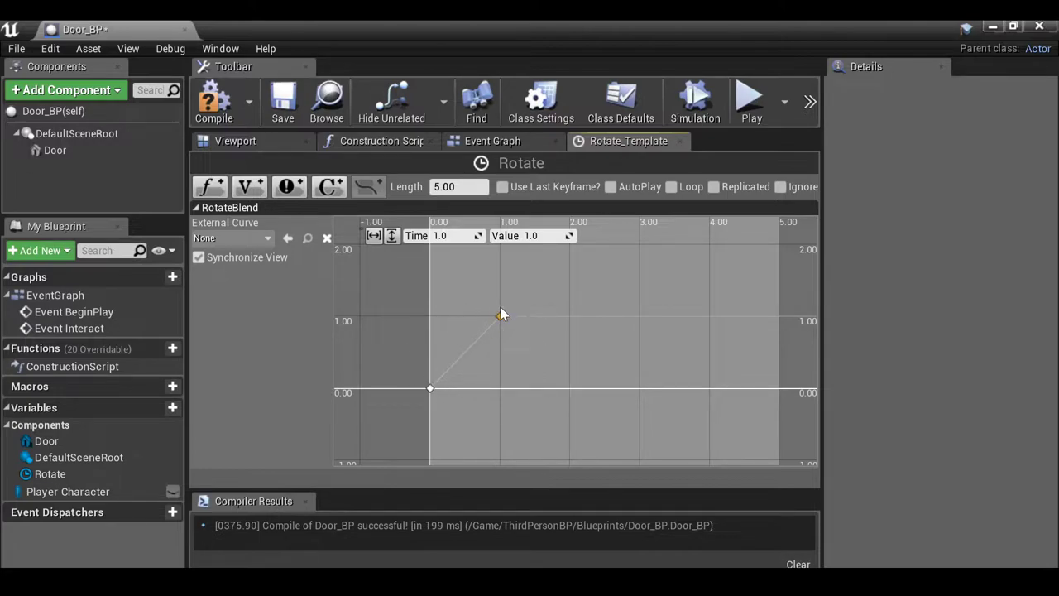
Set the timeline length to 1.00 and give both keys Auto interpolation
{"action": "left_click", "coordinate": [439, 187]}
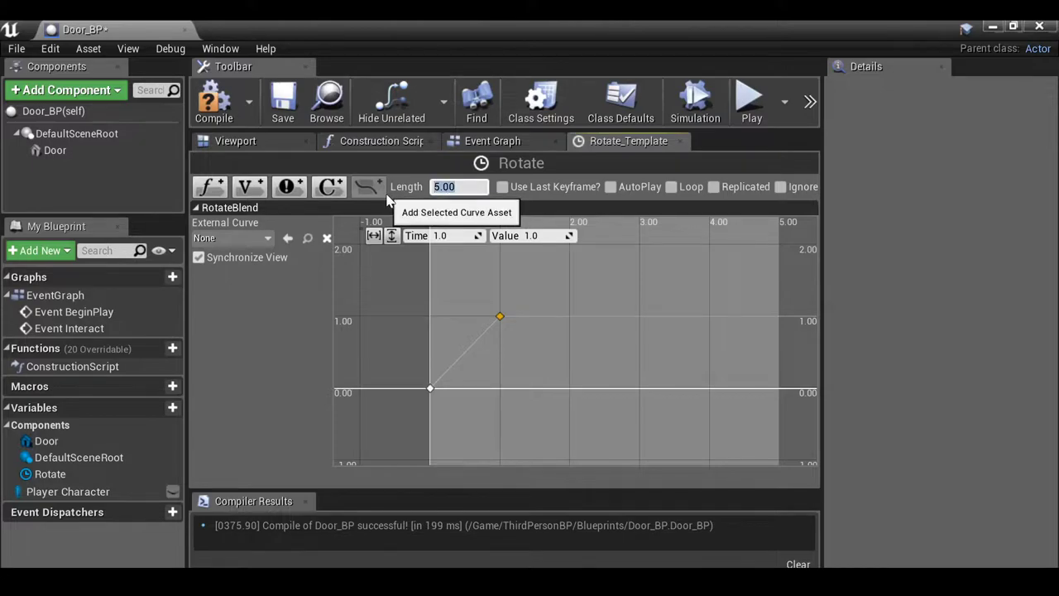
{"action": "type", "text": "1"}
{"action": "key", "text": "Return"}
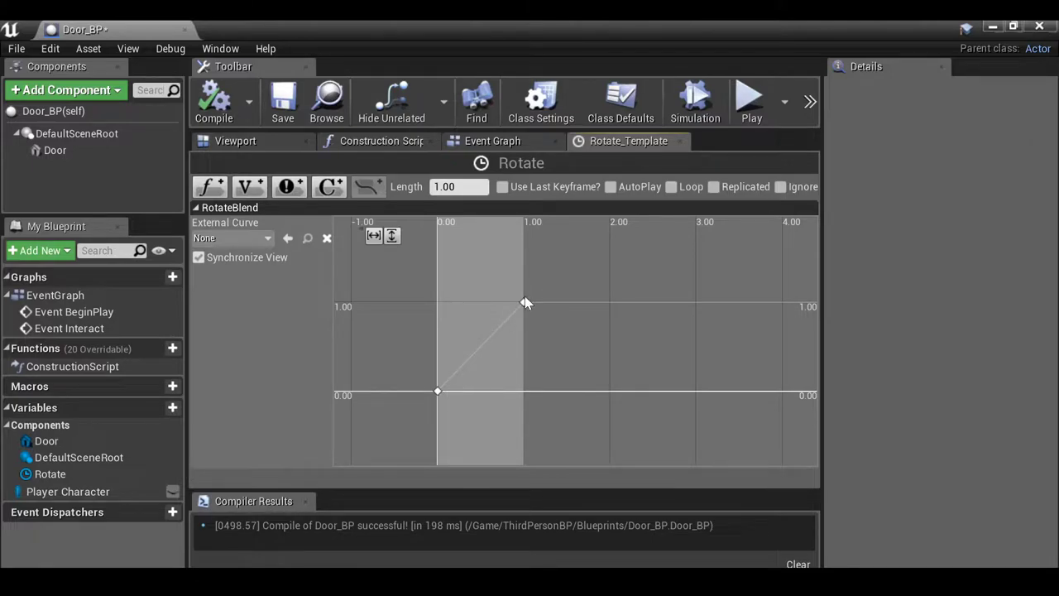
{"action": "left_click_drag", "start_coordinate": [523, 302], "coordinate": [511, 296]}
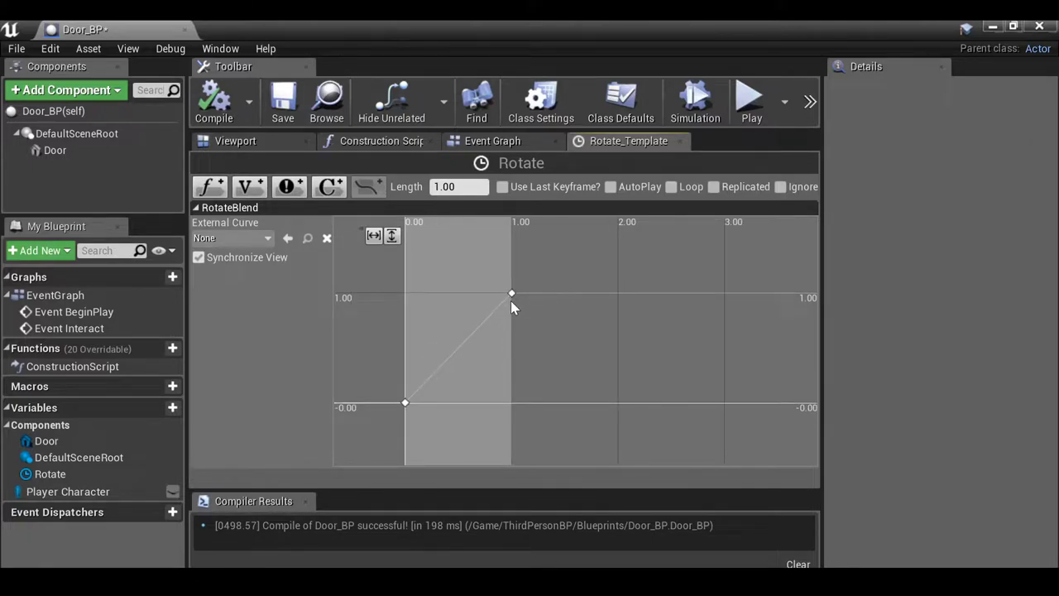
{"action": "left_click", "coordinate": [511, 295]}
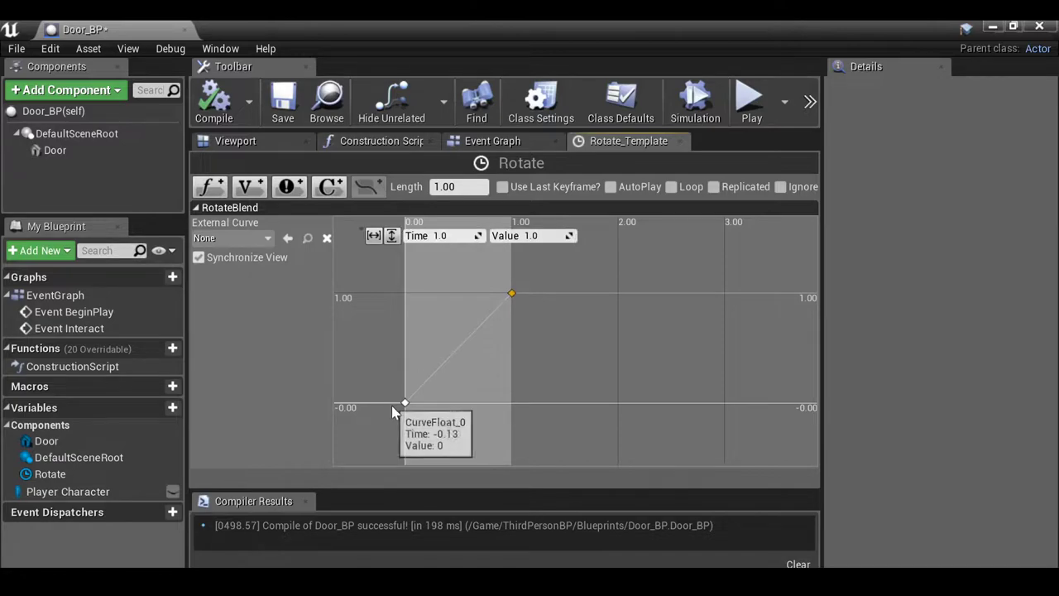
{"action": "right_click", "coordinate": [511, 295]}
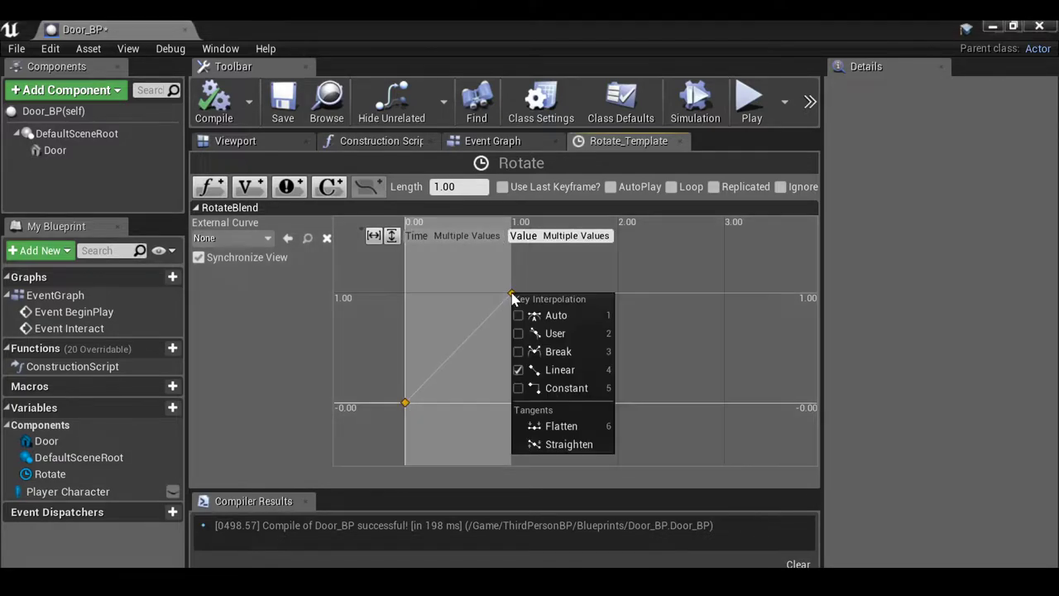
{"action": "left_click", "coordinate": [557, 317]}
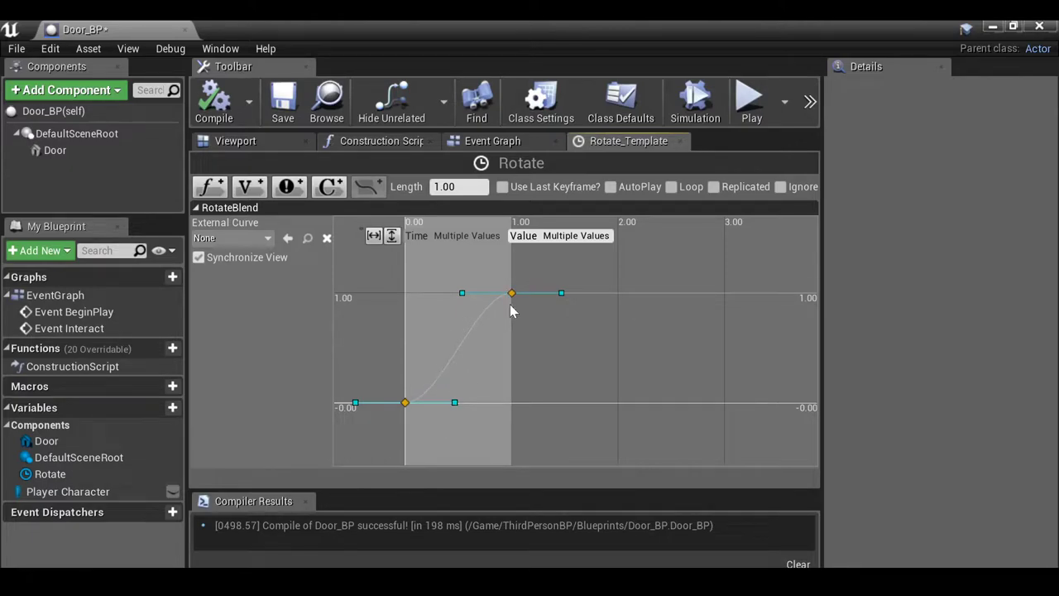
Compile and save Door_BP, then close the Rotate timeline tab
{"action": "left_click", "coordinate": [214, 97]}
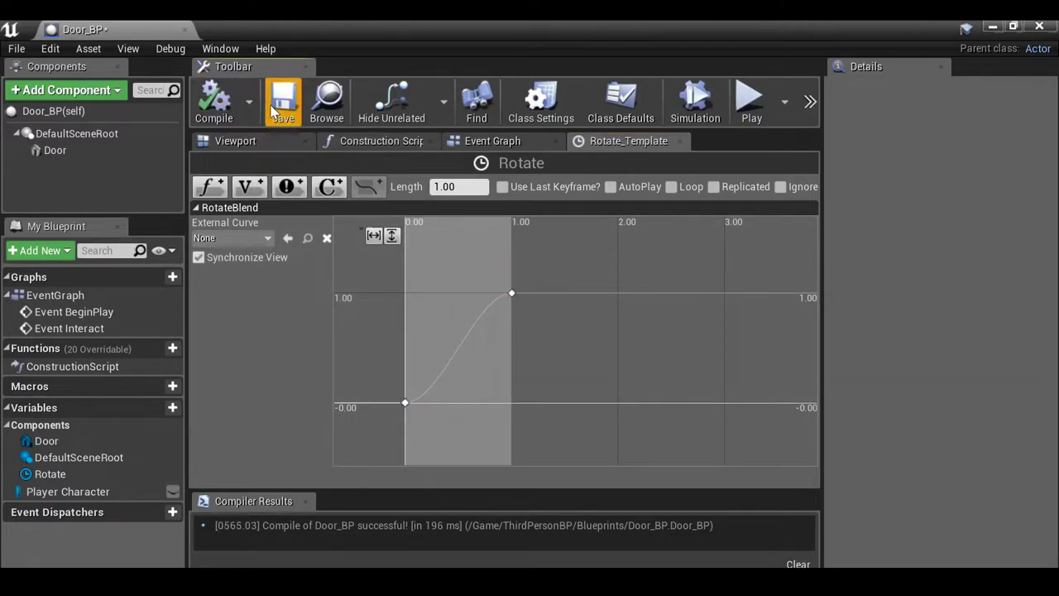
{"action": "left_click", "coordinate": [283, 98]}
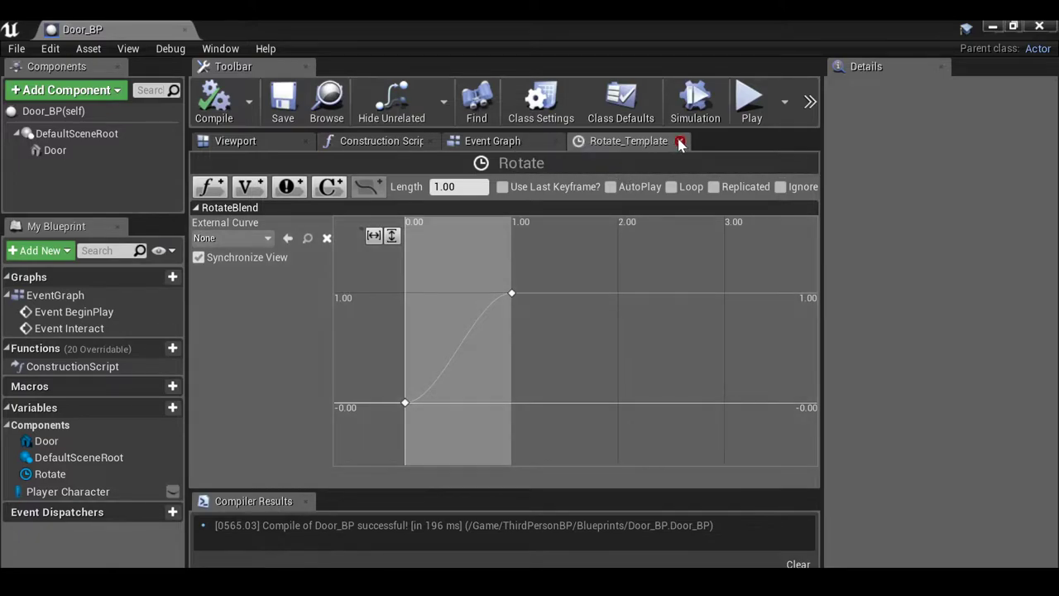
{"action": "left_click", "coordinate": [680, 141]}
Connect the Rotate timeline's Update output to a SetRelativeRotation (Door) node
{"action": "scroll", "coordinate": [575, 270], "scroll_direction": "down", "scroll_amount": 2}
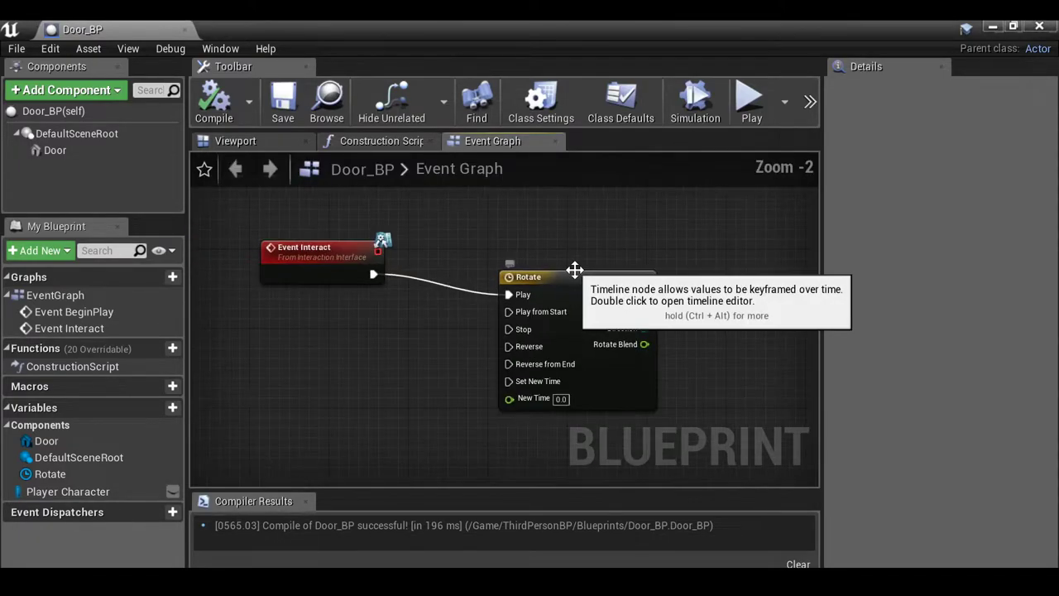
{"action": "right_click_drag", "start_coordinate": [574, 272], "coordinate": [384, 246]}
{"action": "scroll", "coordinate": [438, 323], "scroll_direction": "up", "scroll_amount": 2}
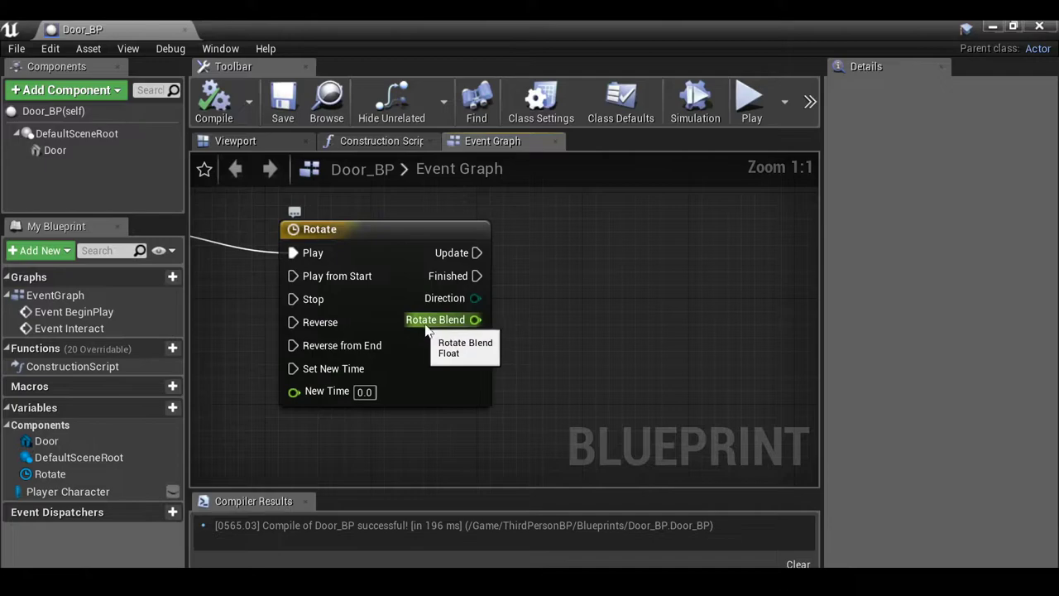
{"action": "left_click_drag", "start_coordinate": [475, 319], "coordinate": [557, 334]}
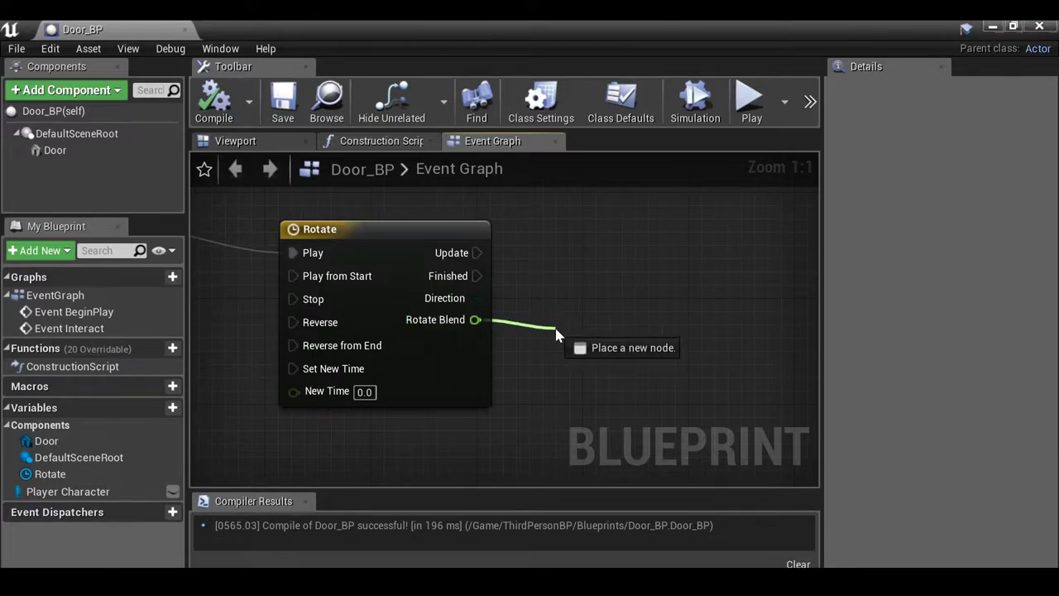
{"action": "scroll", "coordinate": [532, 302], "scroll_direction": "down", "scroll_amount": 3}
{"action": "scroll", "coordinate": [378, 326], "scroll_direction": "up", "scroll_amount": 1}
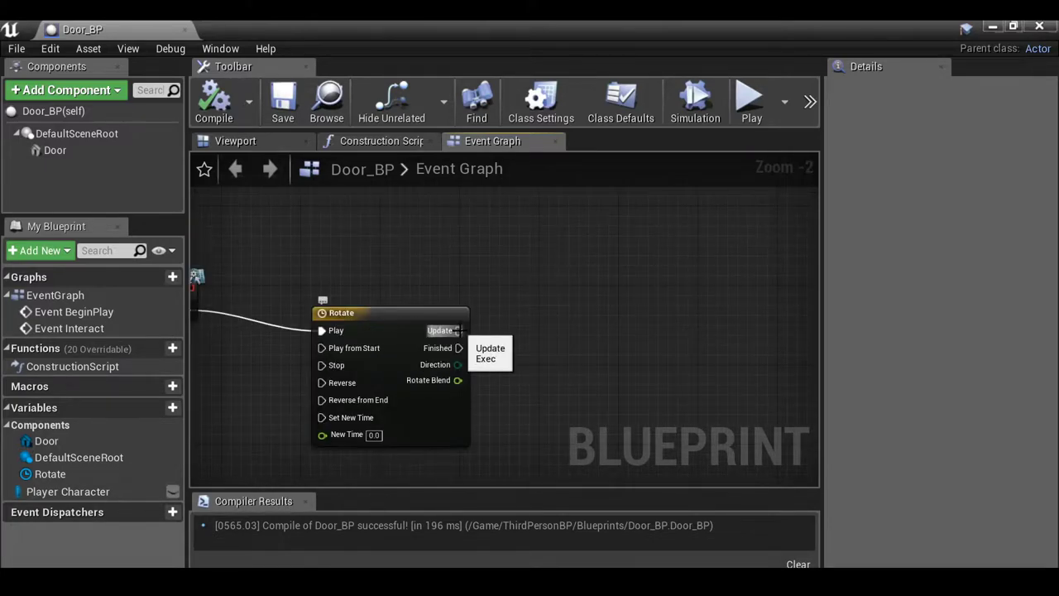
{"action": "left_click_drag", "start_coordinate": [459, 330], "coordinate": [496, 334]}
{"action": "left_click_drag", "start_coordinate": [581, 317], "coordinate": [581, 316]}
{"action": "type", "text": "set"}
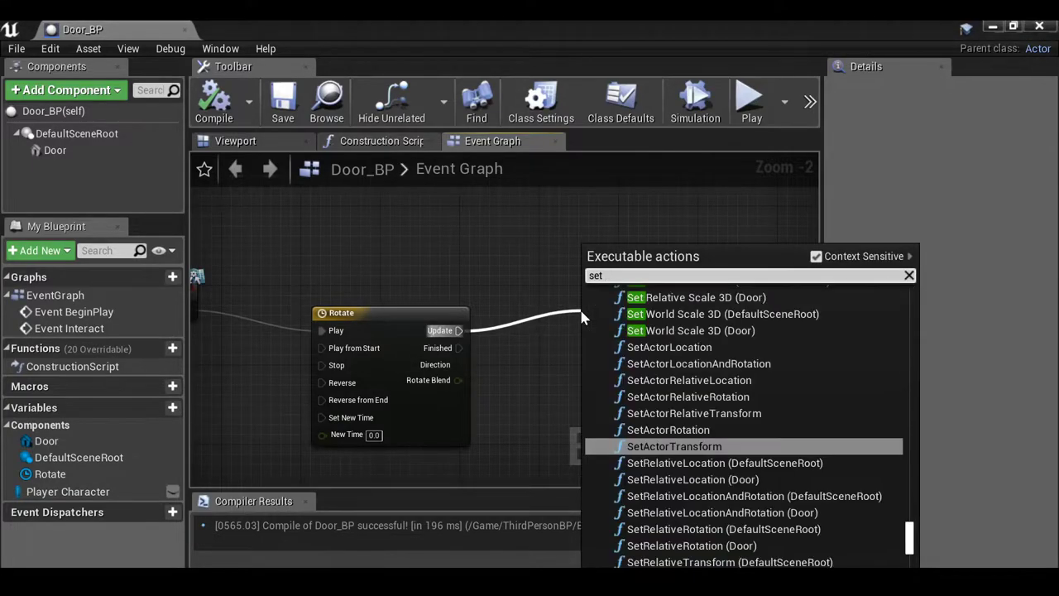
{"action": "key", "text": "BackSpace"}
{"action": "key", "text": "BackSpace"}
{"action": "key", "text": "BackSpace"}
{"action": "type", "text": "set re"}
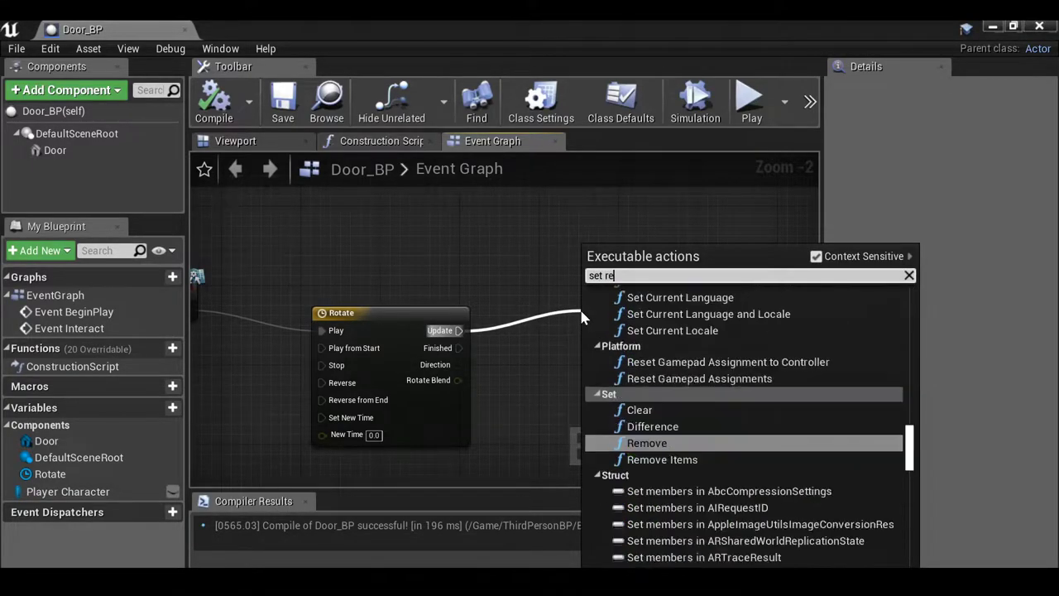
{"action": "type", "text": "lative"}
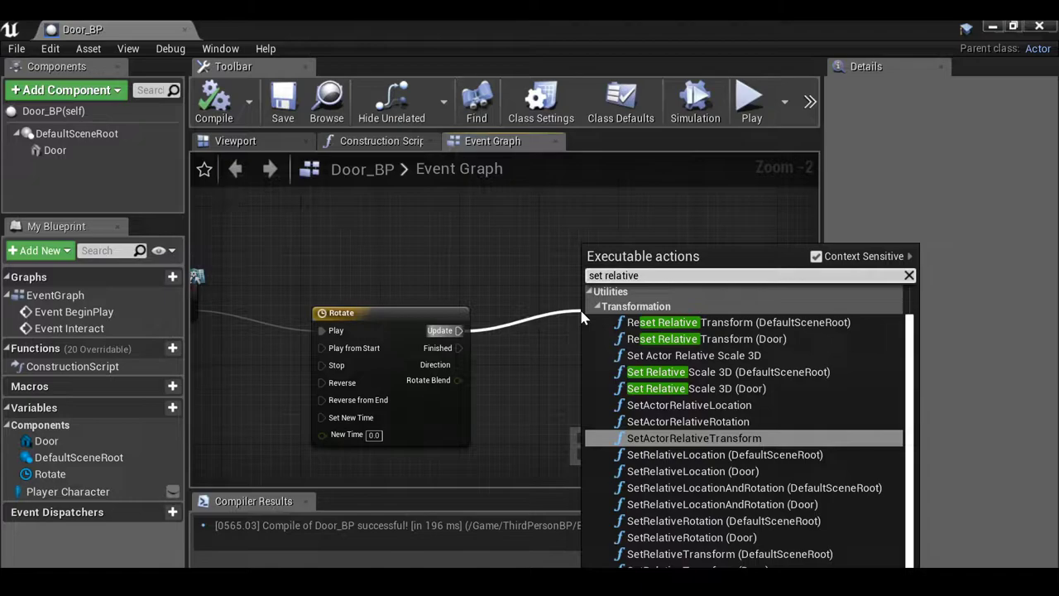
{"action": "type", "text": " rot"}
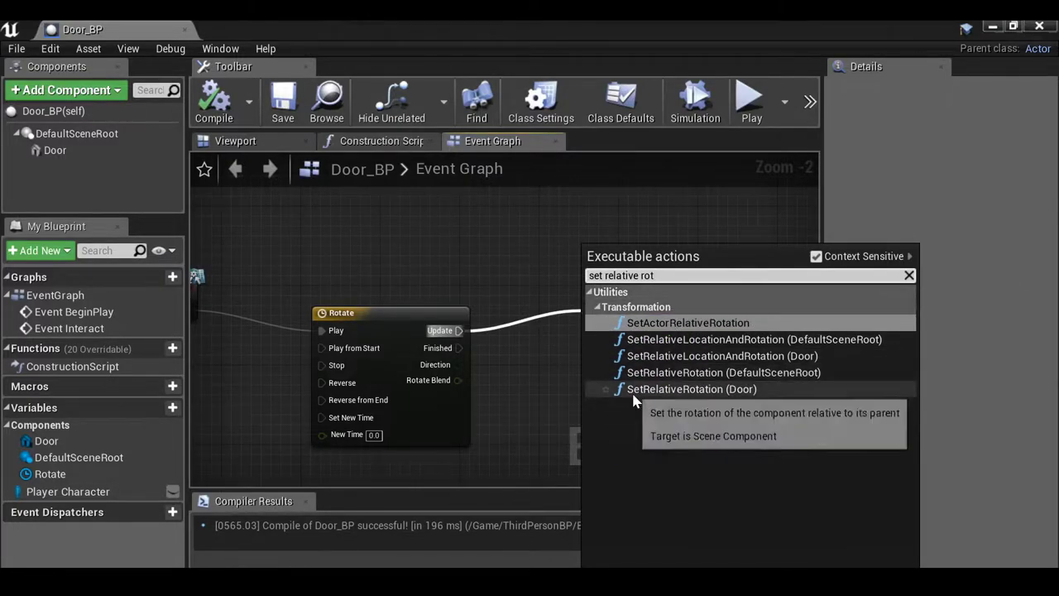
{"action": "left_click", "coordinate": [748, 389]}
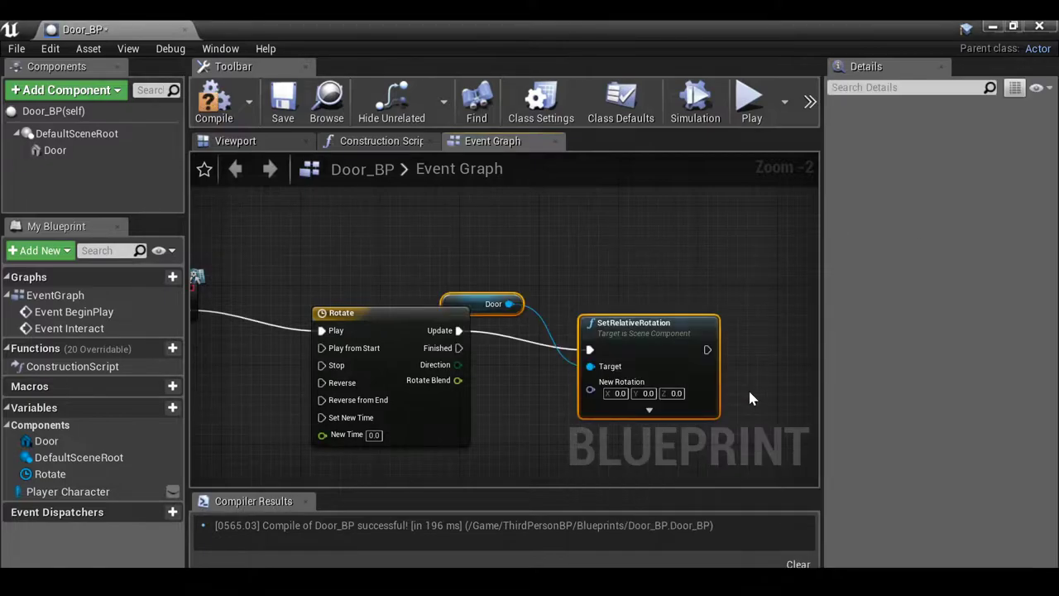
Split the New Rotation pin into separate X, Y and Z inputs and tidy the nodes
{"action": "left_click_drag", "start_coordinate": [680, 325], "coordinate": [743, 305]}
{"action": "left_click_drag", "start_coordinate": [538, 285], "coordinate": [449, 257]}
{"action": "right_click_drag", "start_coordinate": [565, 341], "coordinate": [459, 246]}
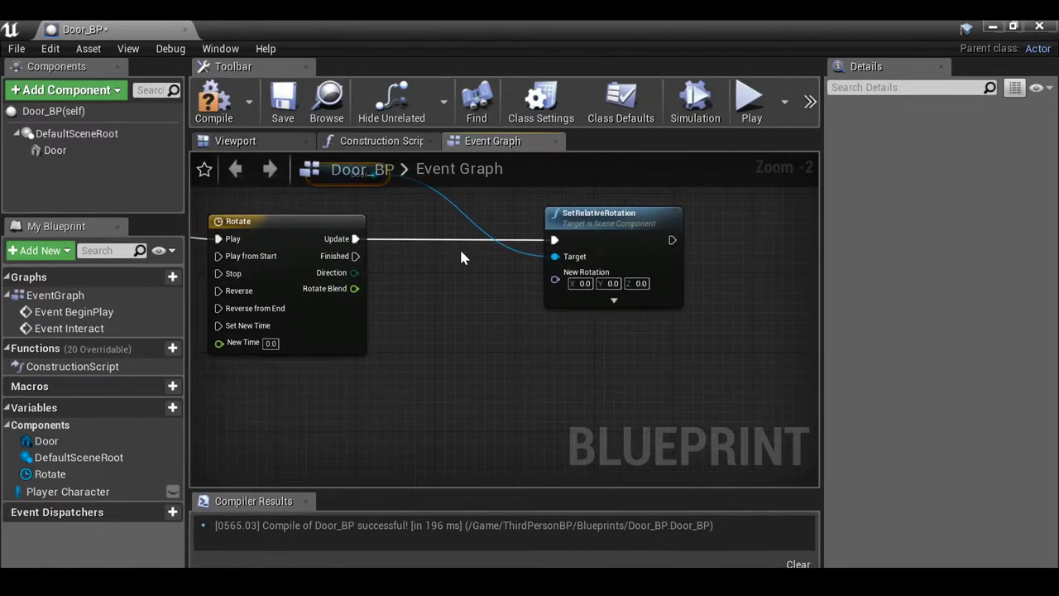
{"action": "right_click", "coordinate": [556, 282]}
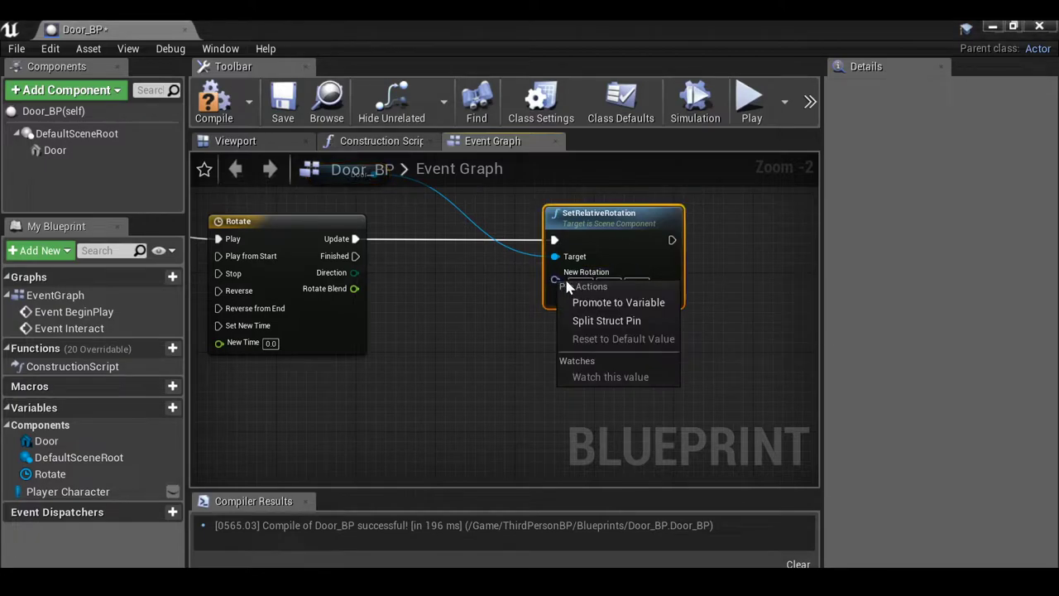
{"action": "left_click", "coordinate": [608, 320]}
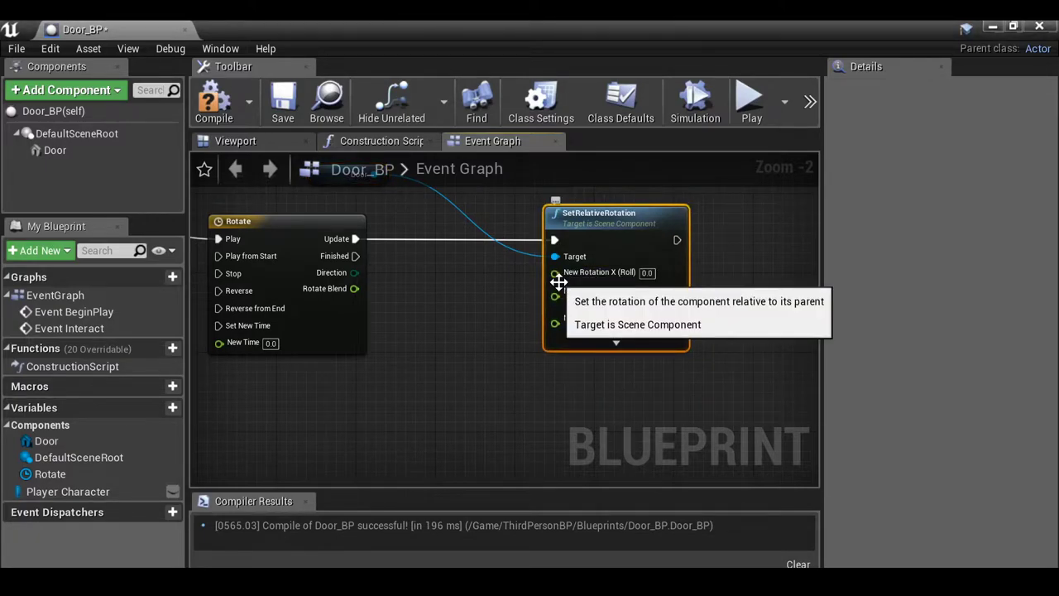
{"action": "left_click_drag", "start_coordinate": [608, 219], "coordinate": [677, 219]}
{"action": "right_click_drag", "start_coordinate": [450, 330], "coordinate": [438, 307]}
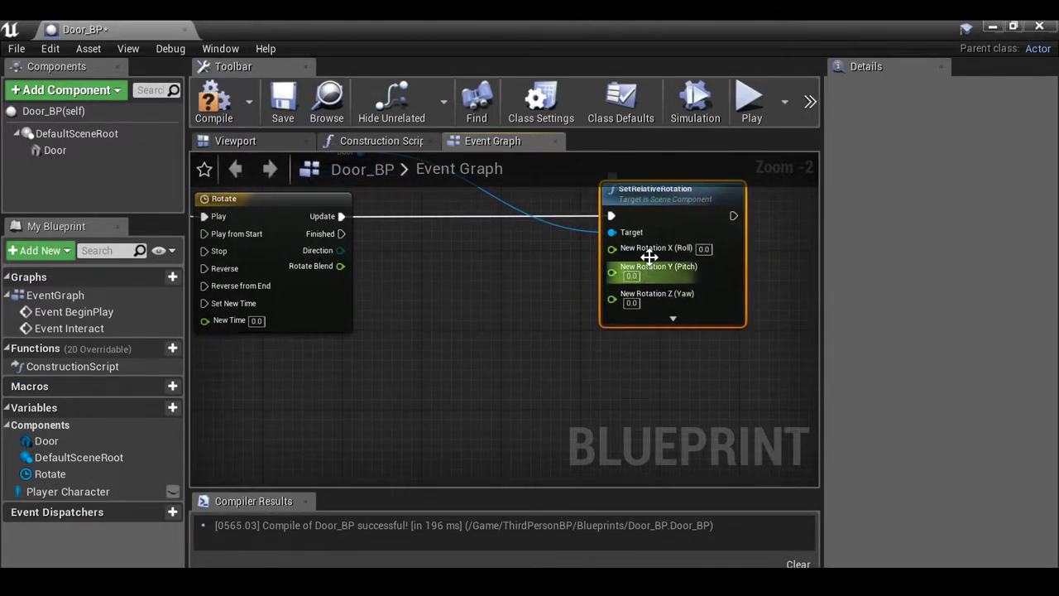
{"action": "left_click", "coordinate": [247, 141]}
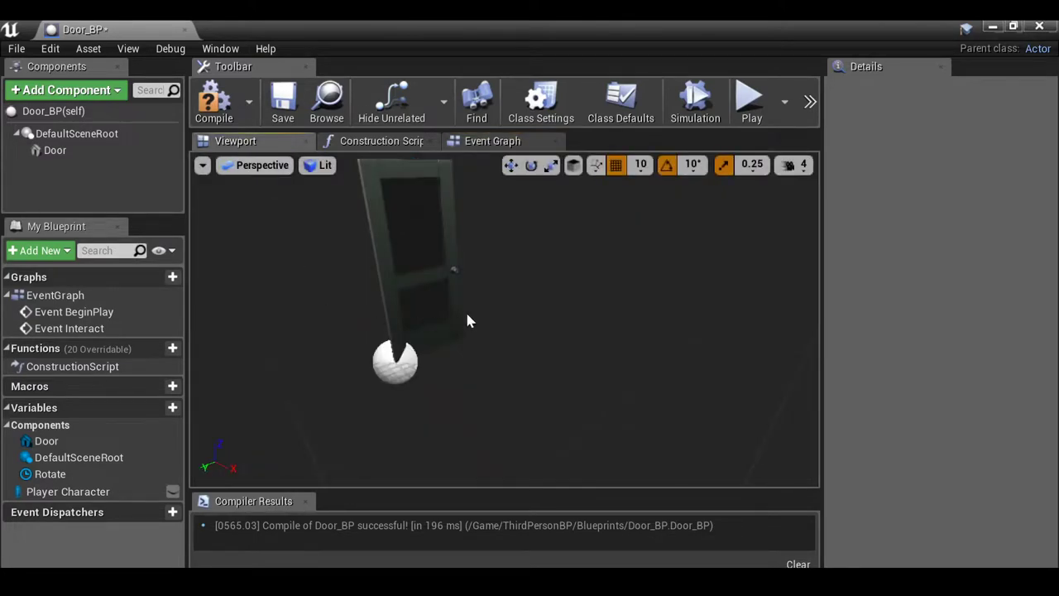
{"action": "left_click", "coordinate": [442, 319]}
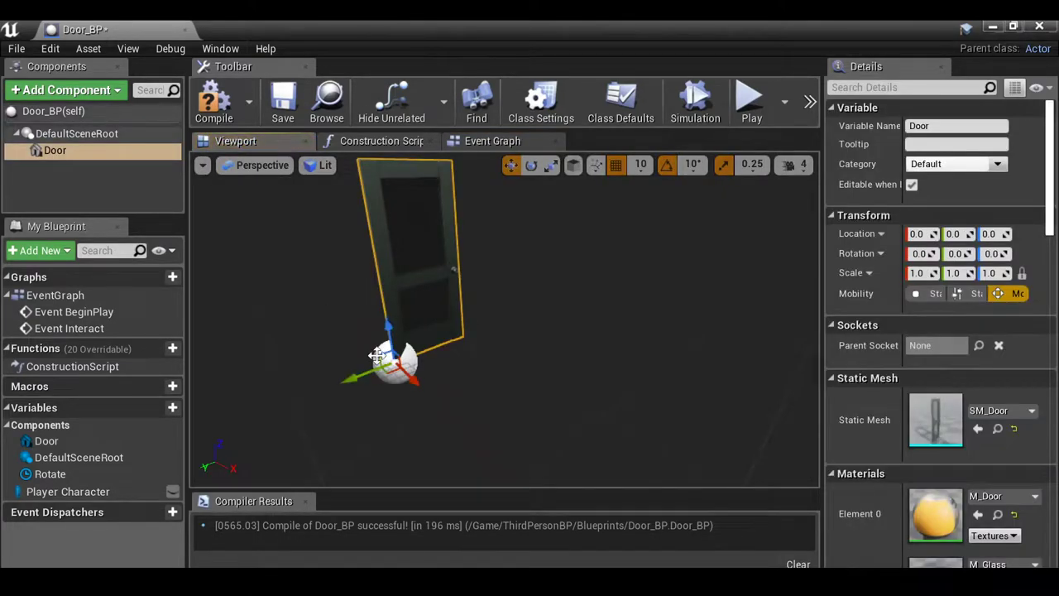
{"action": "left_click", "coordinate": [530, 164]}
{"action": "left_click_drag", "start_coordinate": [372, 414], "coordinate": [461, 400]}
{"action": "key", "text": "ctrl+z"}
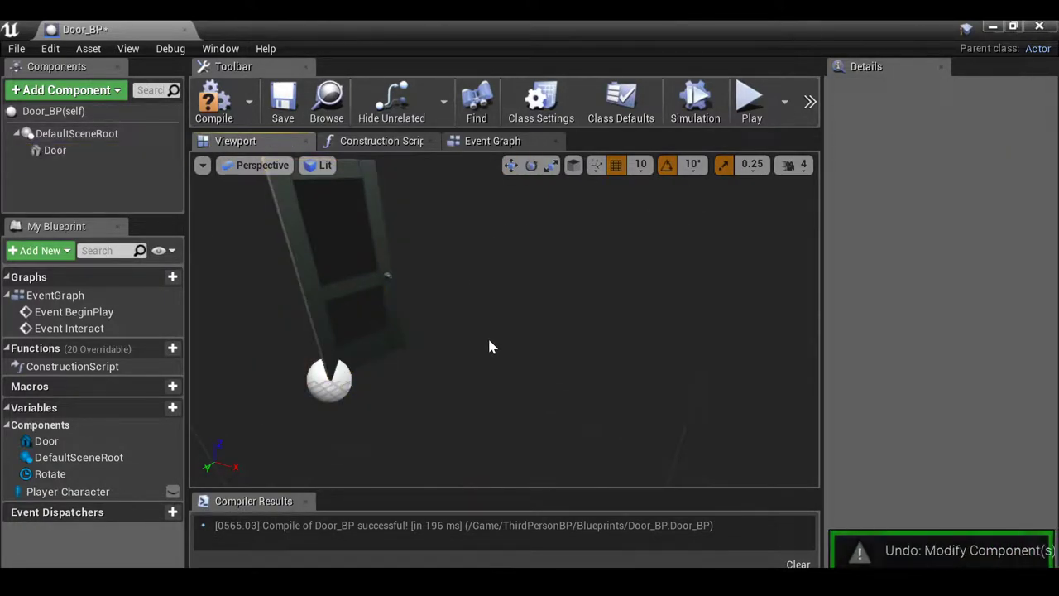
{"action": "left_click", "coordinate": [482, 141]}
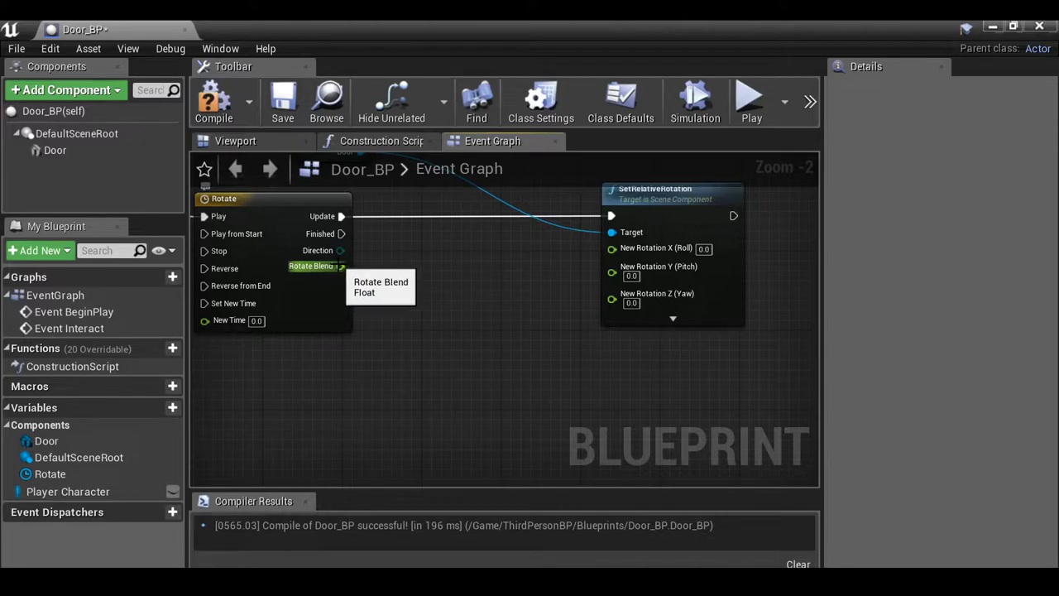
Route Rotate Blend through a float × float node into New Rotation Z (Yaw)
{"action": "left_click_drag", "start_coordinate": [311, 275], "coordinate": [371, 296]}
{"action": "left_click_drag", "start_coordinate": [450, 324], "coordinate": [451, 323]}
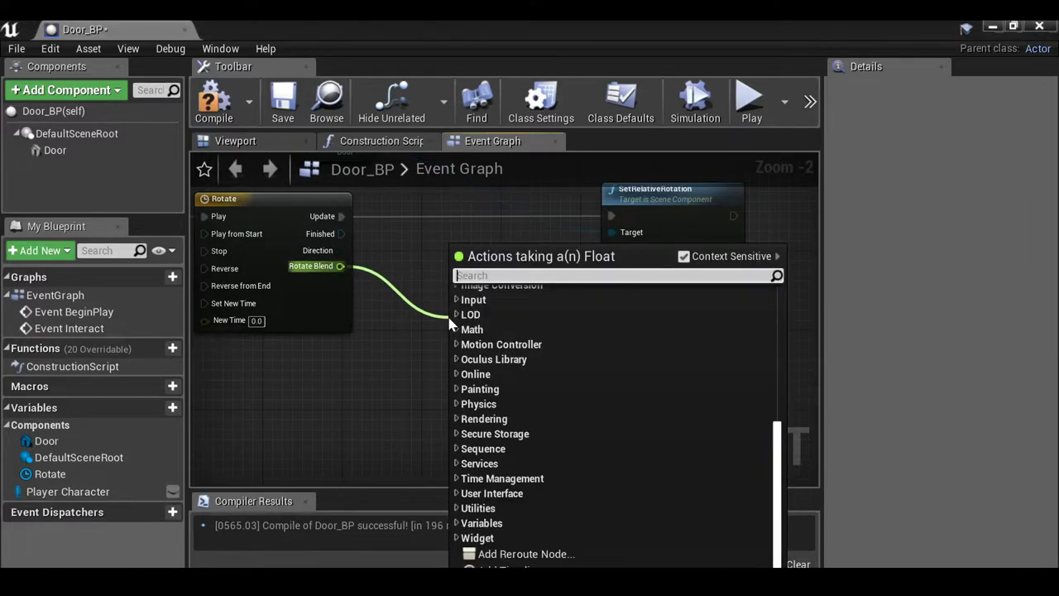
{"action": "type", "text": "*"}
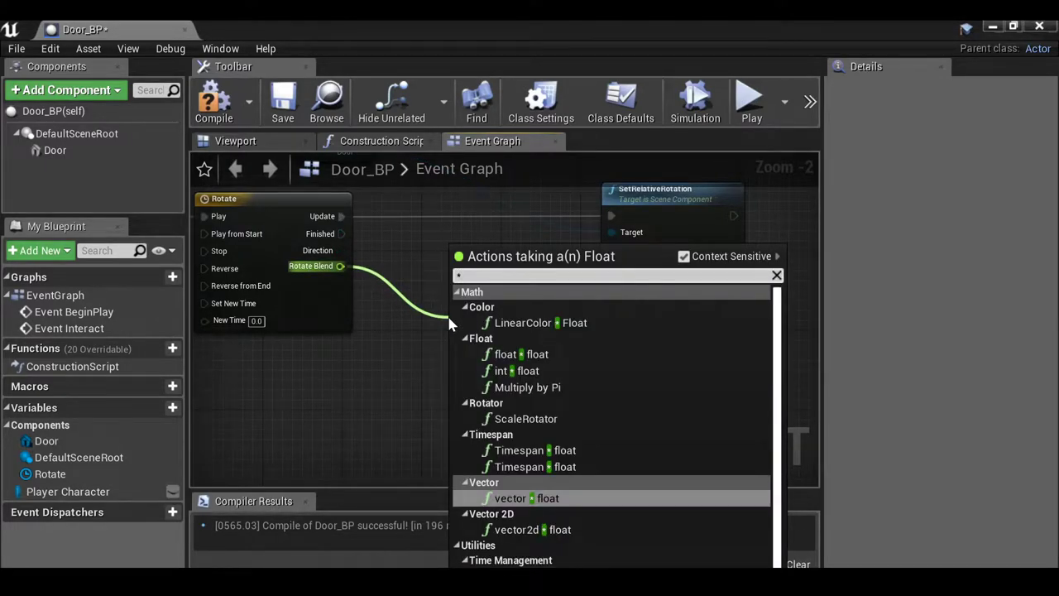
{"action": "type", "text": " float"}
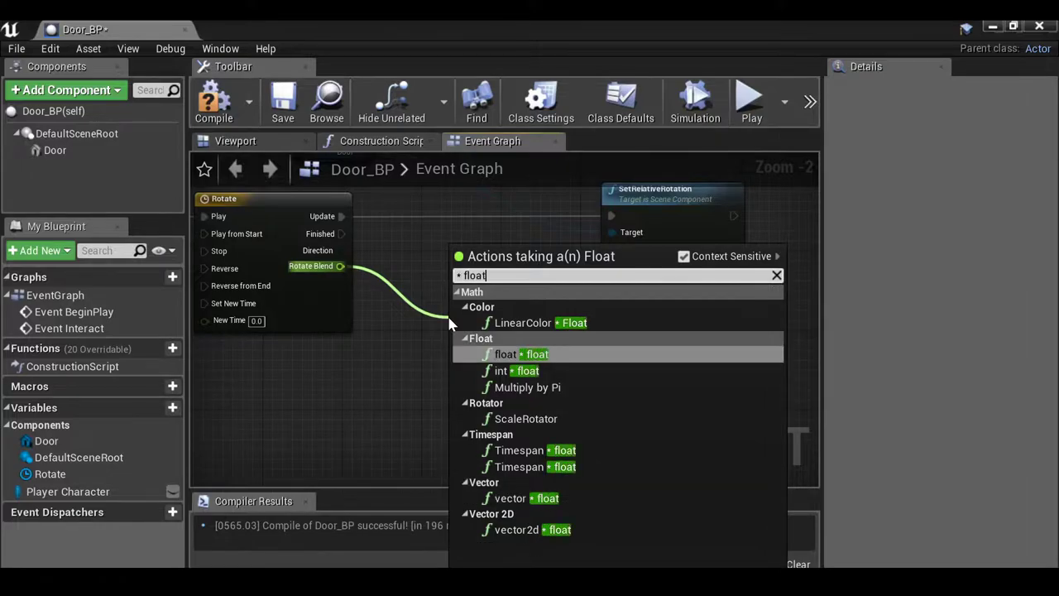
{"action": "left_click", "coordinate": [552, 355]}
{"action": "scroll", "coordinate": [535, 366], "scroll_direction": "up", "scroll_amount": 1}
{"action": "left_click", "coordinate": [486, 379]}
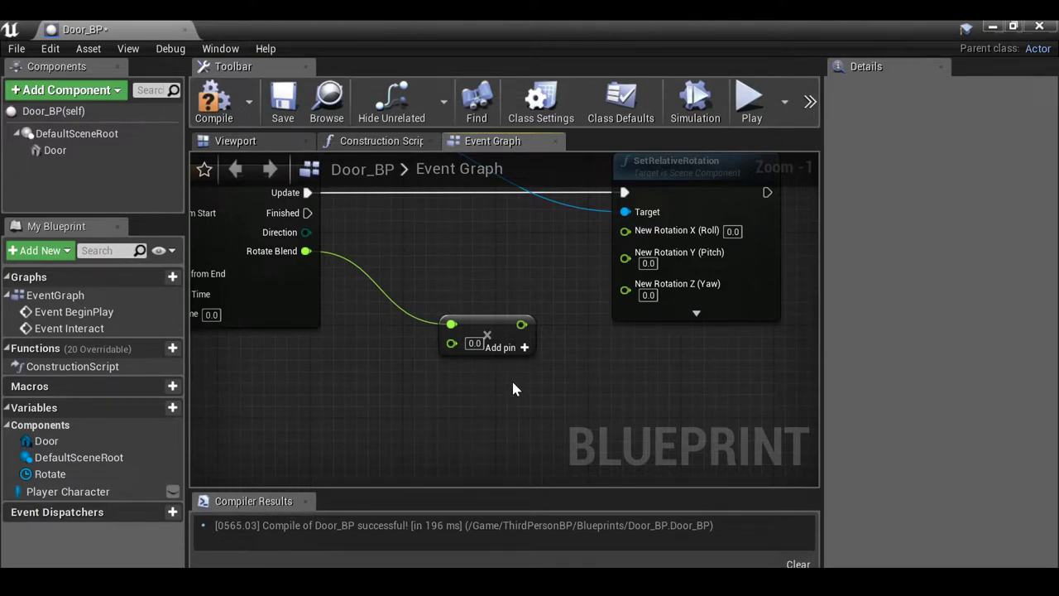
{"action": "left_click_drag", "start_coordinate": [522, 325], "coordinate": [626, 287]}
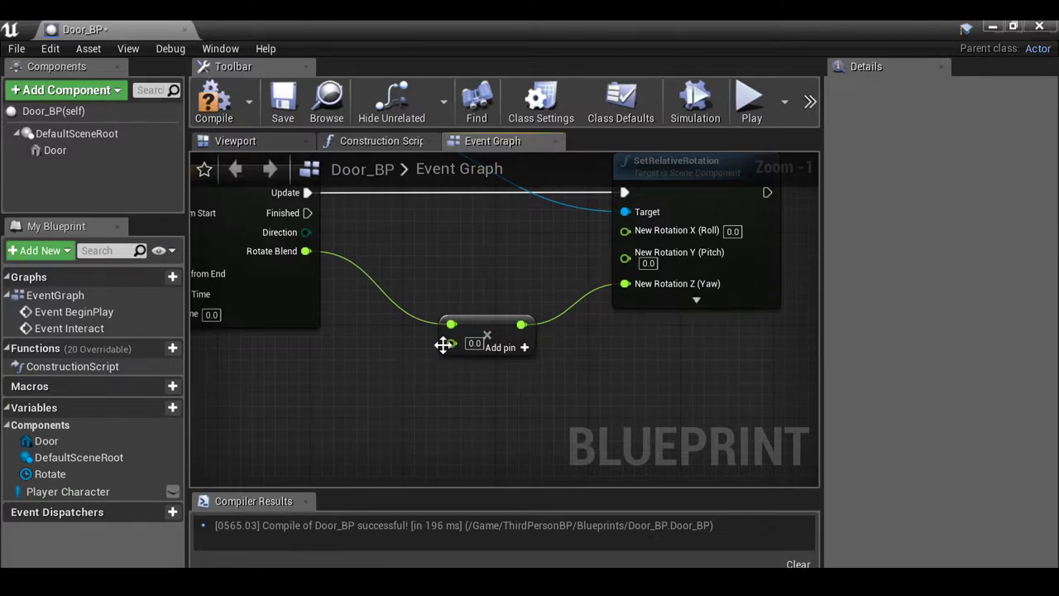
Promote the multiply node's second input to a new float variable named Rotation Z
{"action": "left_click_drag", "start_coordinate": [451, 343], "coordinate": [375, 401]}
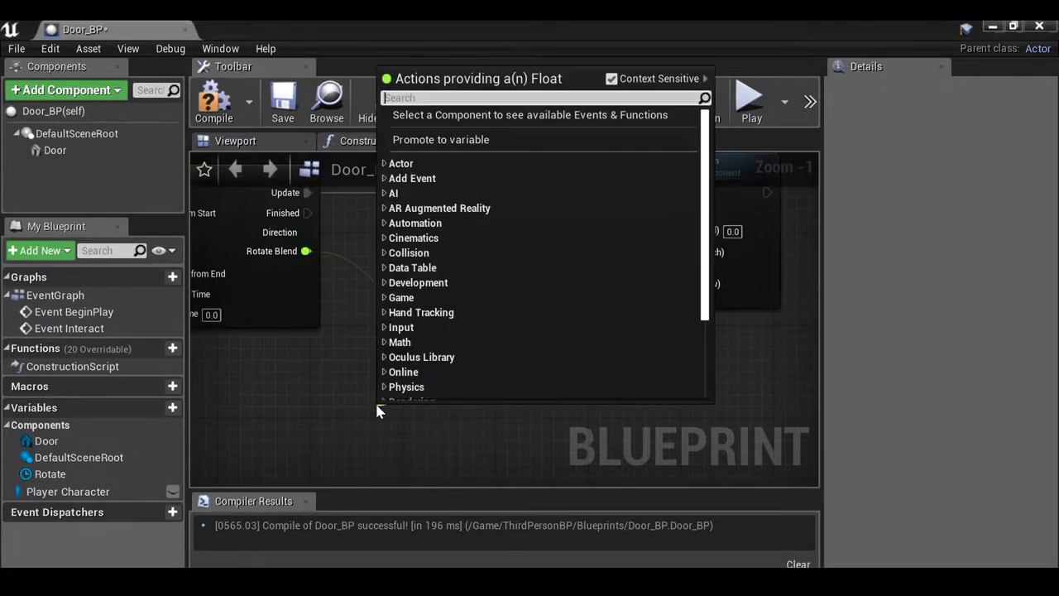
{"action": "left_click", "coordinate": [480, 140]}
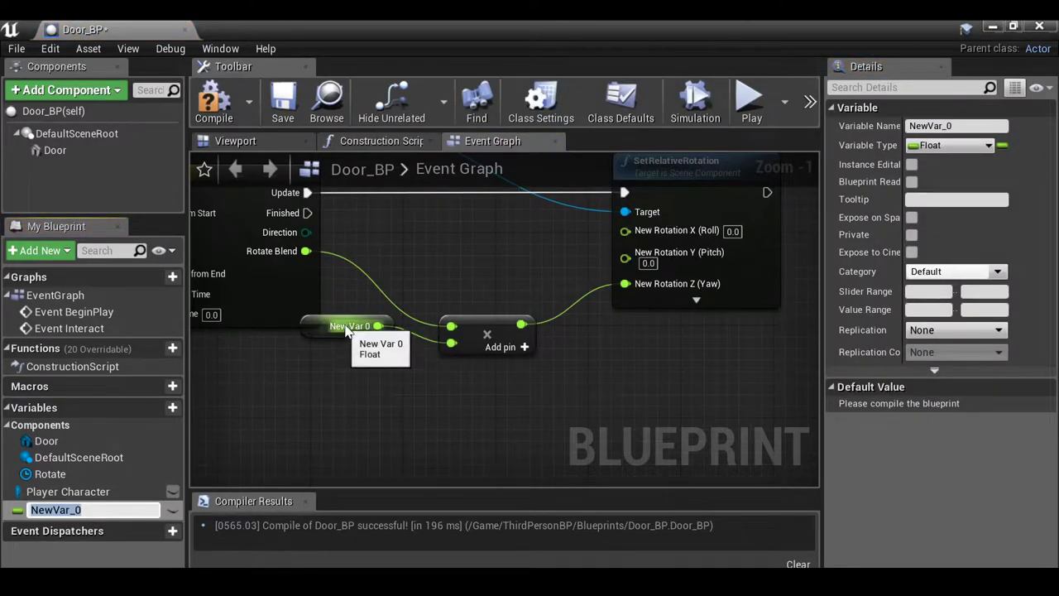
{"action": "left_click", "coordinate": [864, 133]}
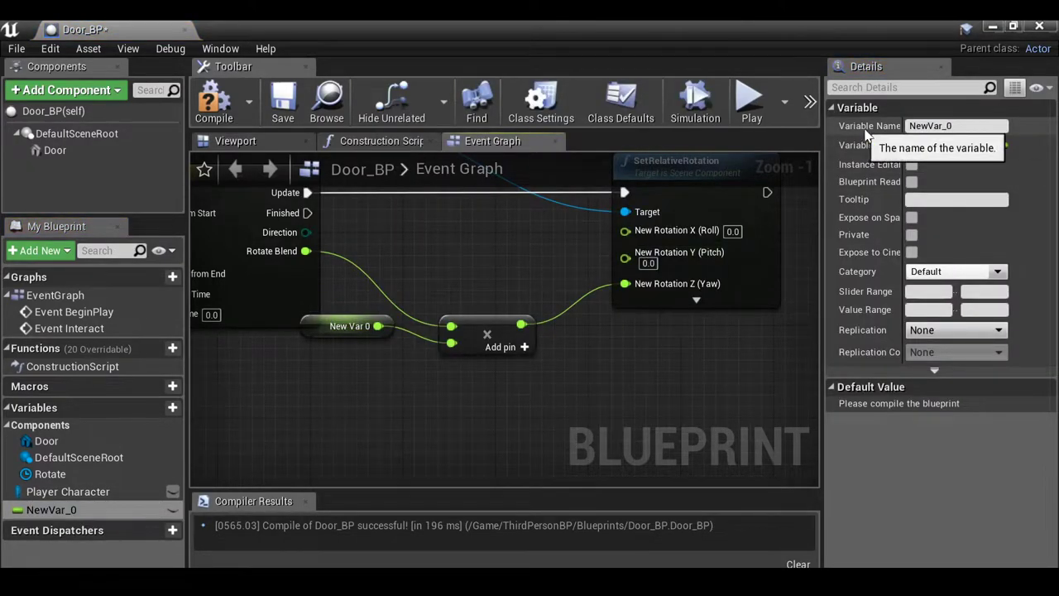
{"action": "left_click", "coordinate": [917, 125]}
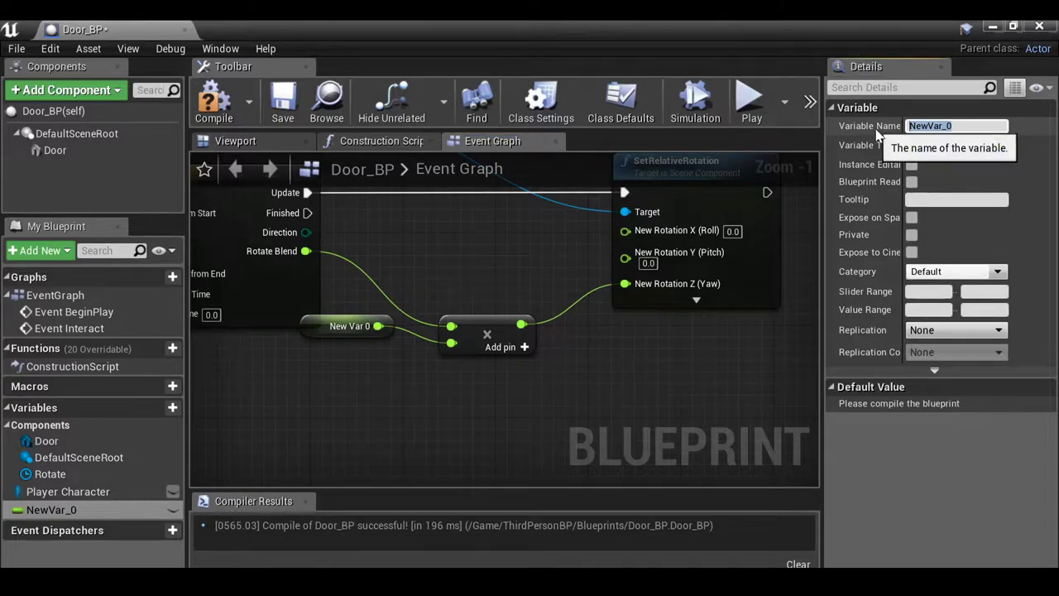
{"action": "type", "text": "Rotation Z"}
{"action": "key", "text": "Return"}
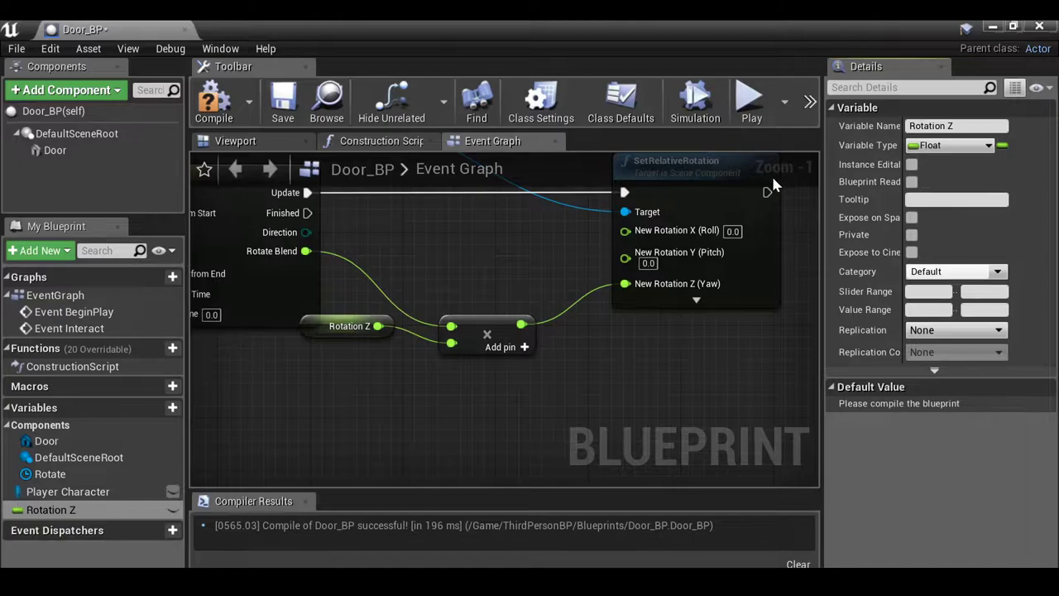
Make Rotation Z instance editable and compile Door_BP
{"action": "left_click", "coordinate": [912, 165]}
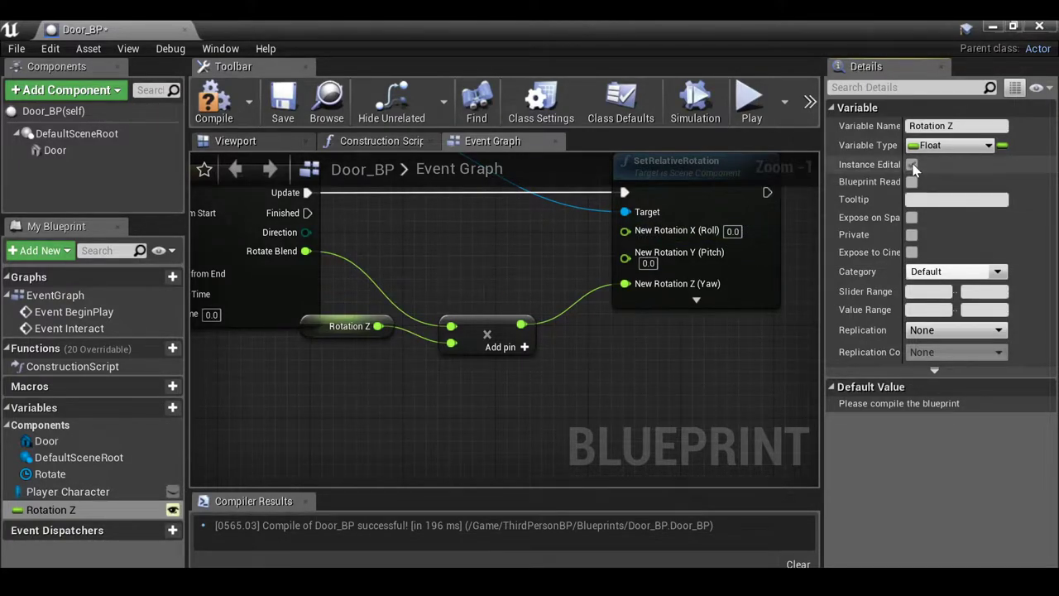
{"action": "left_click", "coordinate": [212, 98]}
{"action": "left_click_drag", "start_coordinate": [309, 328], "coordinate": [314, 370]}
{"action": "scroll", "coordinate": [313, 369], "scroll_direction": "down", "scroll_amount": 3}
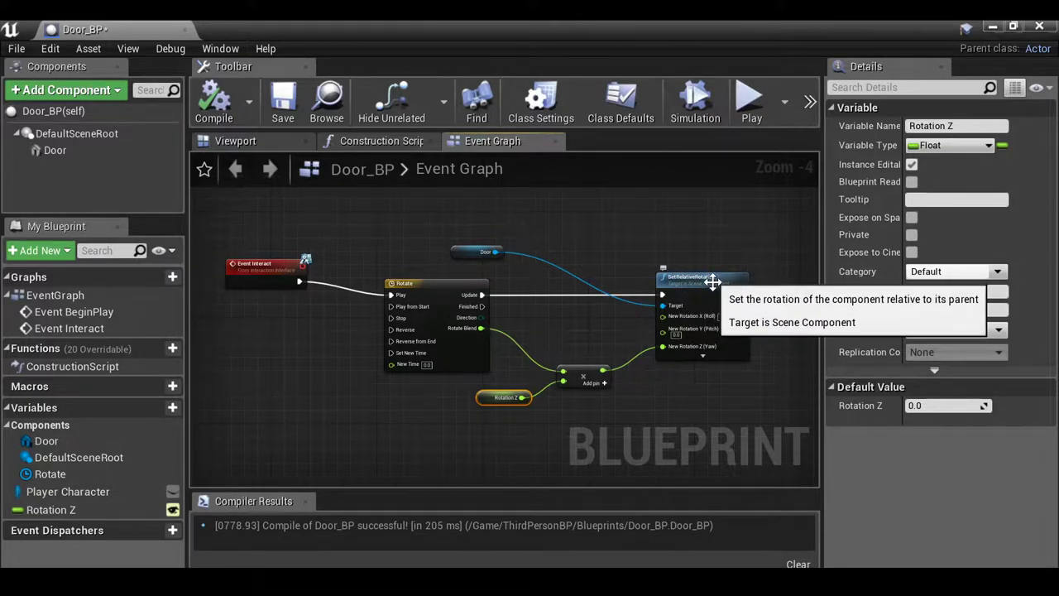
Place a Door_BP door into the level and start Play-in-Editor
{"action": "left_click", "coordinate": [993, 26]}
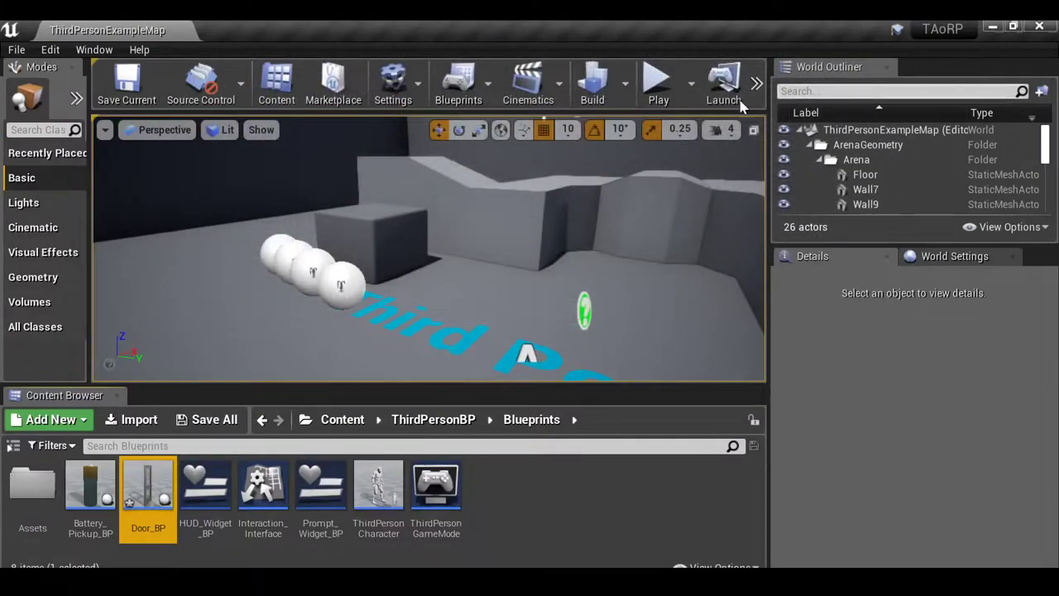
{"action": "left_click_drag", "start_coordinate": [149, 496], "coordinate": [430, 356]}
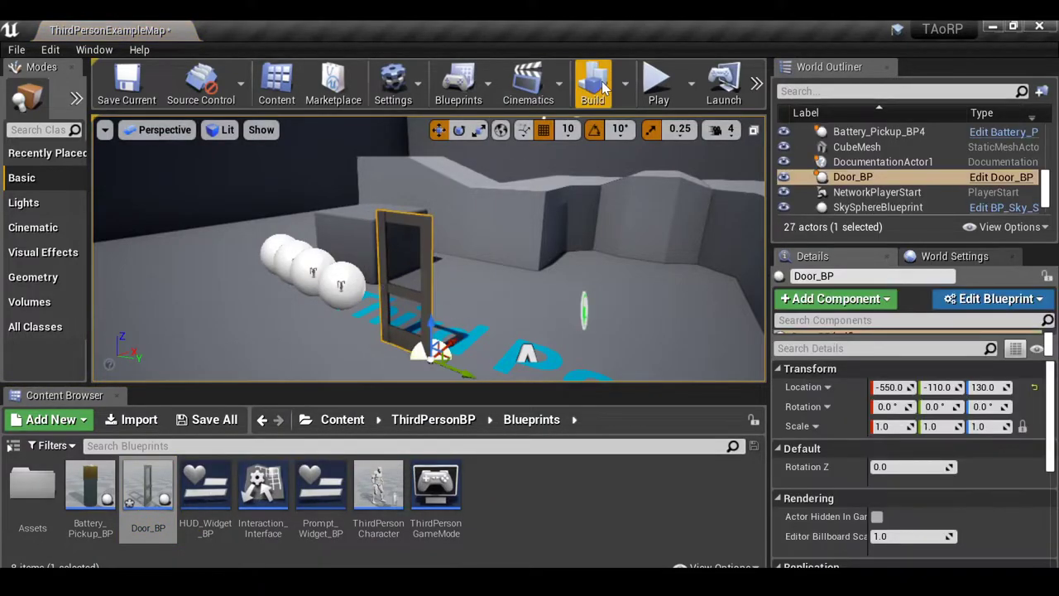
{"action": "left_click", "coordinate": [659, 83]}
Walk the character up to the door and around its frame
{"action": "key", "text": "w"}
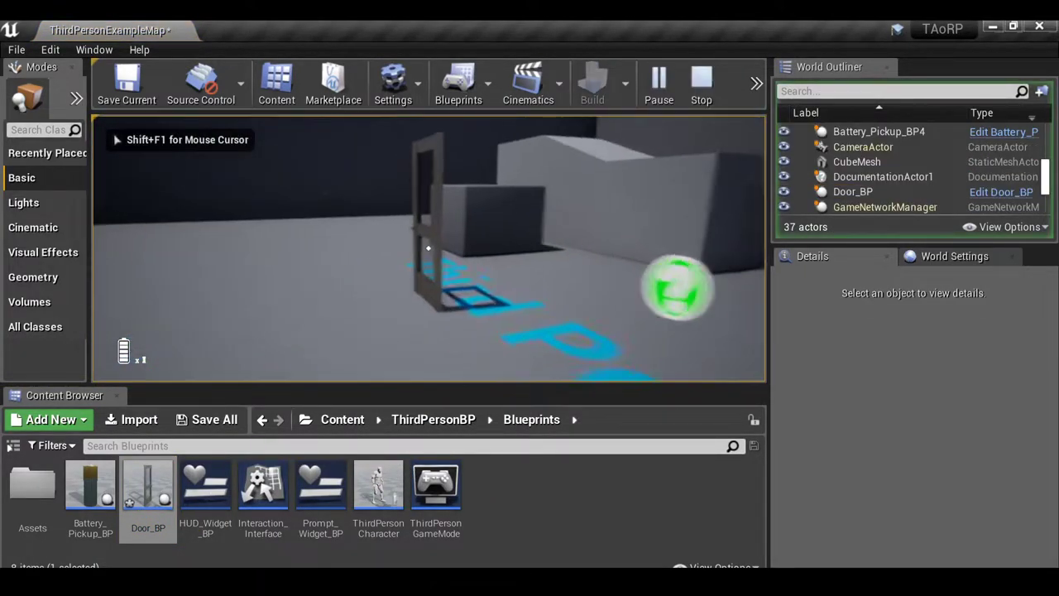
{"action": "key", "text": "w"}
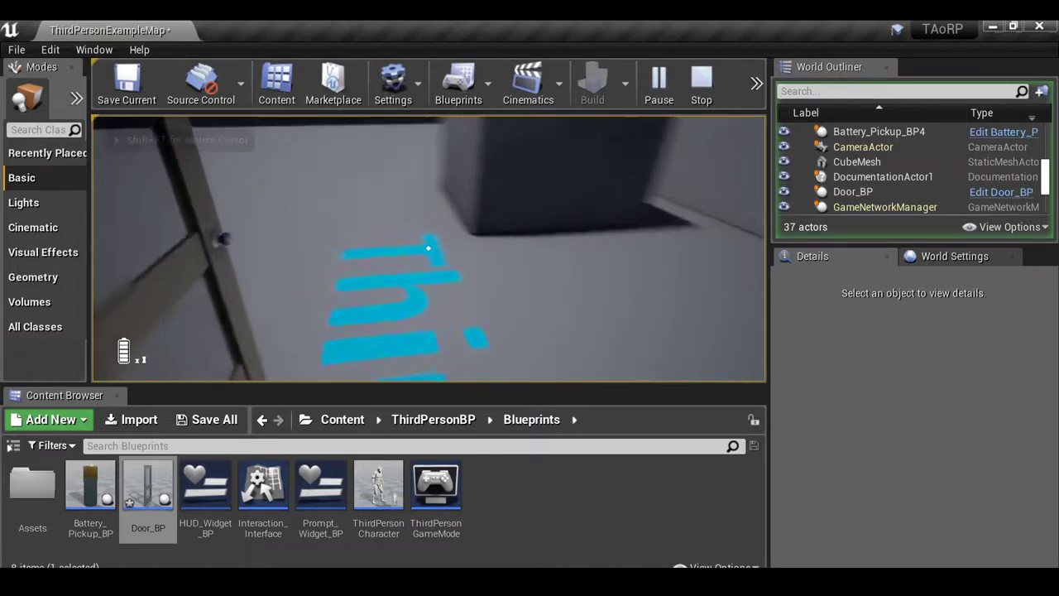
{"action": "key", "text": "w"}
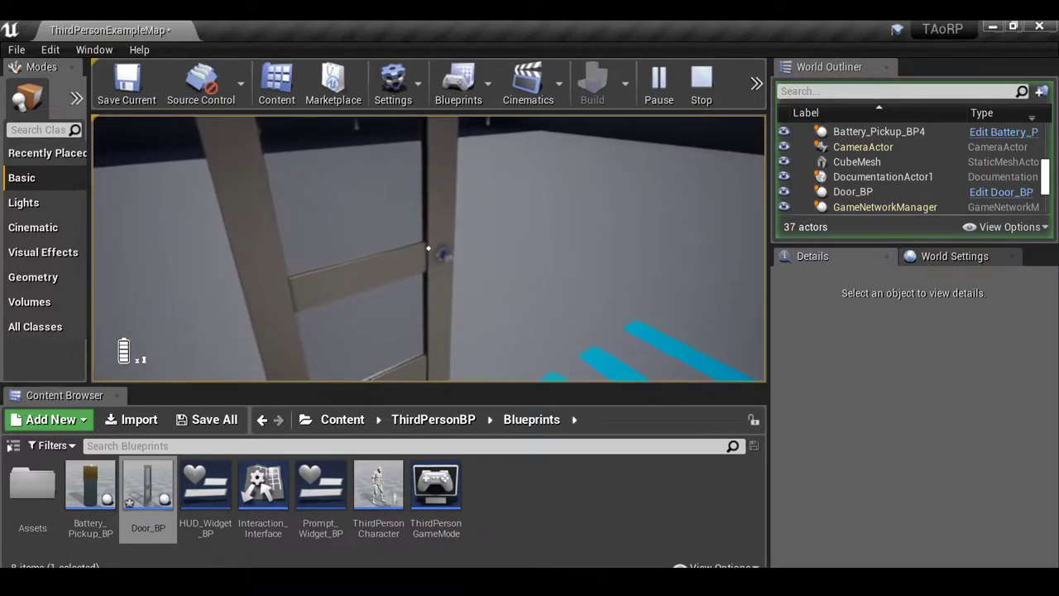
{"action": "key", "text": "w"}
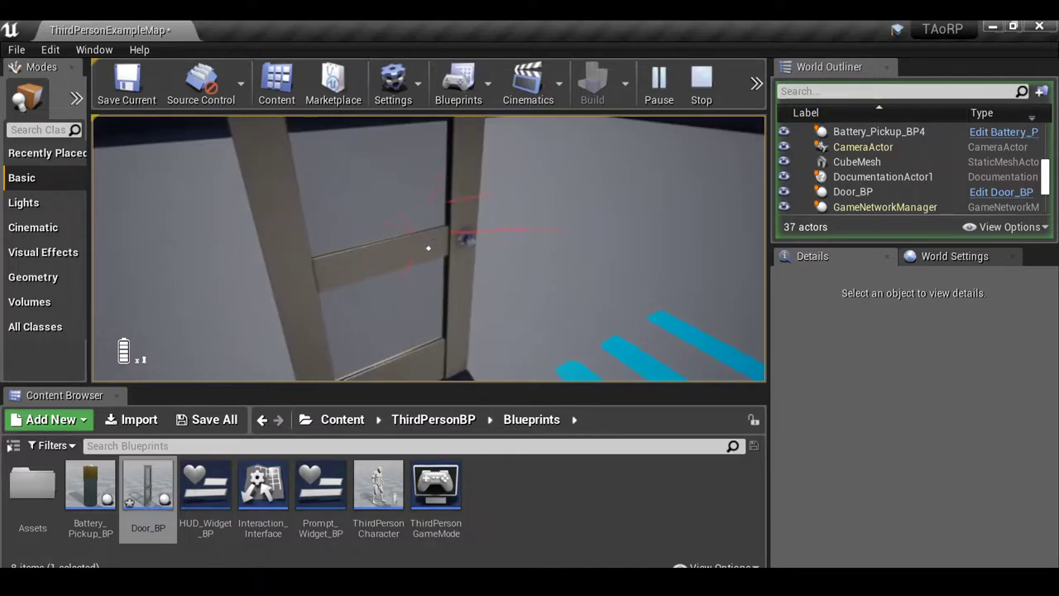
{"action": "key", "text": "w"}
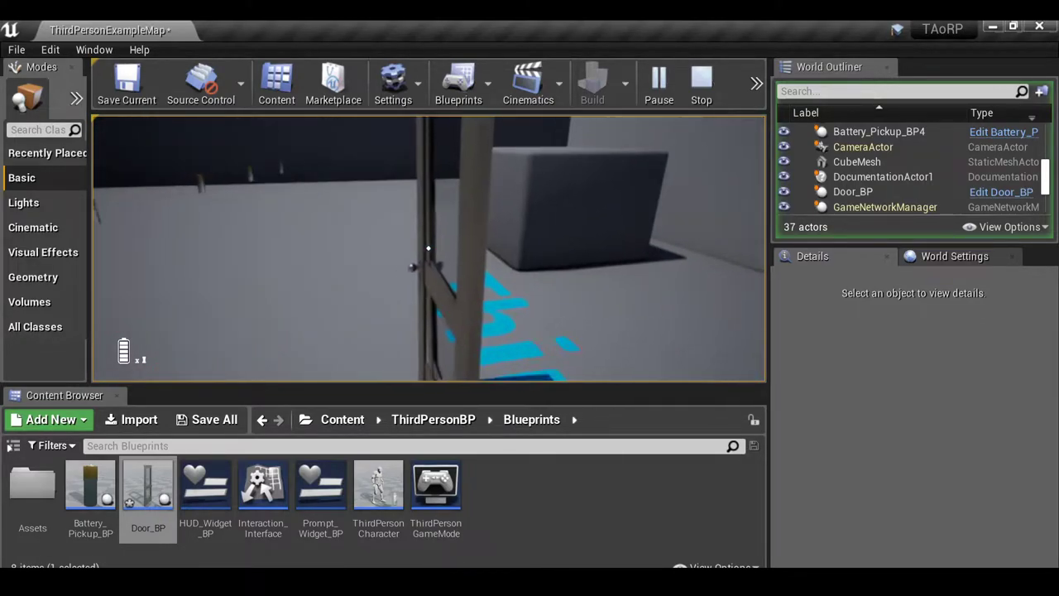
{"action": "key", "text": "a"}
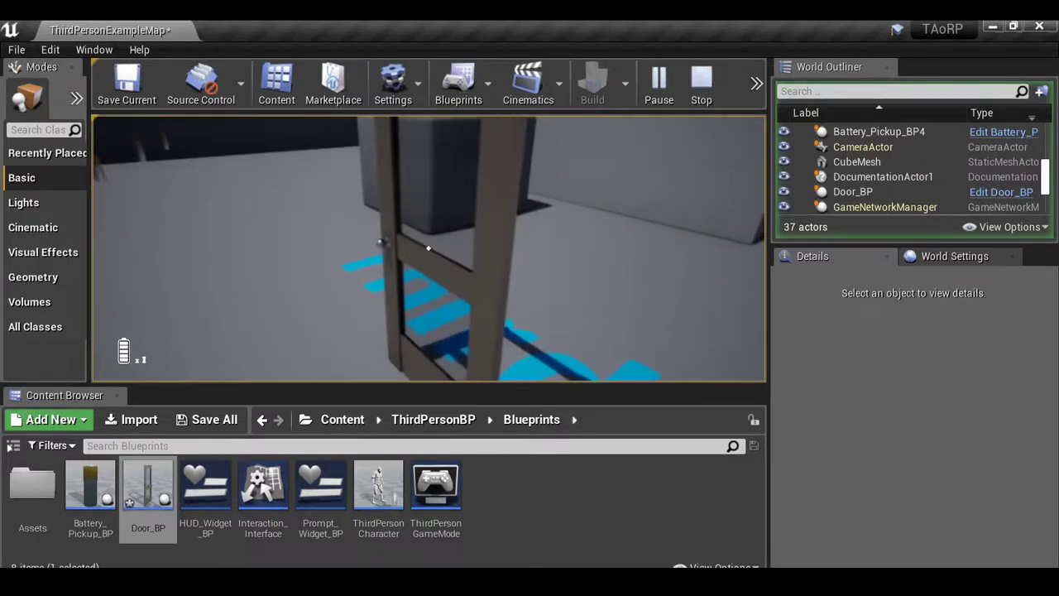
{"action": "key", "text": "w"}
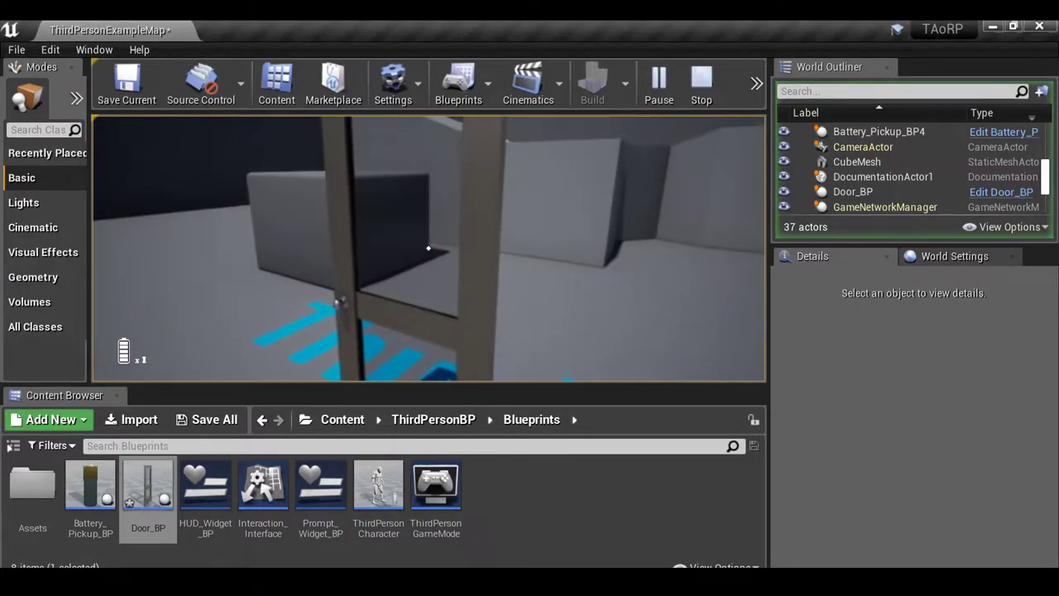
{"action": "key", "text": "s"}
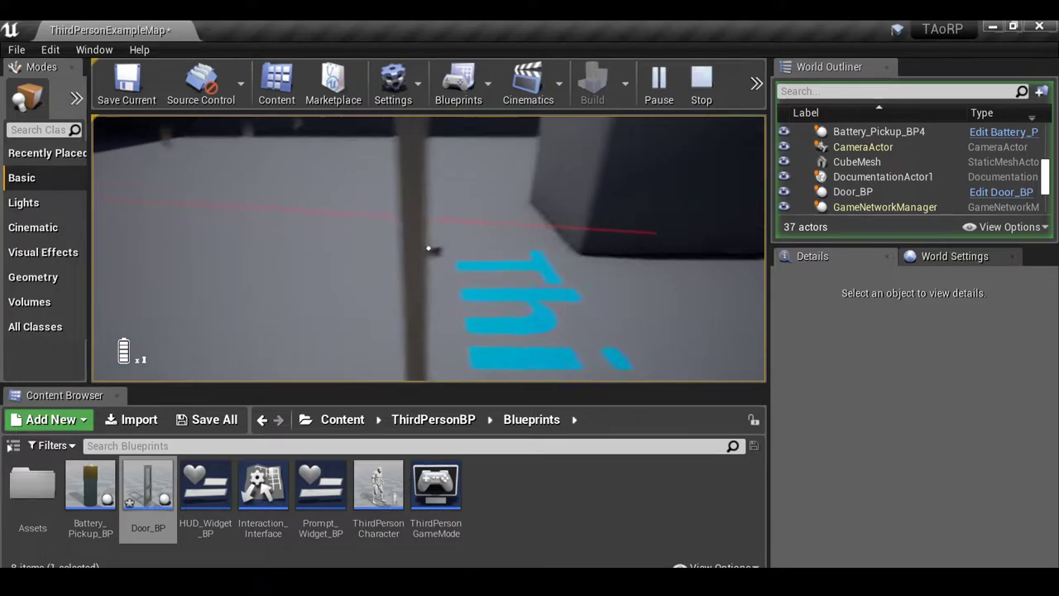
{"action": "key", "text": "s"}
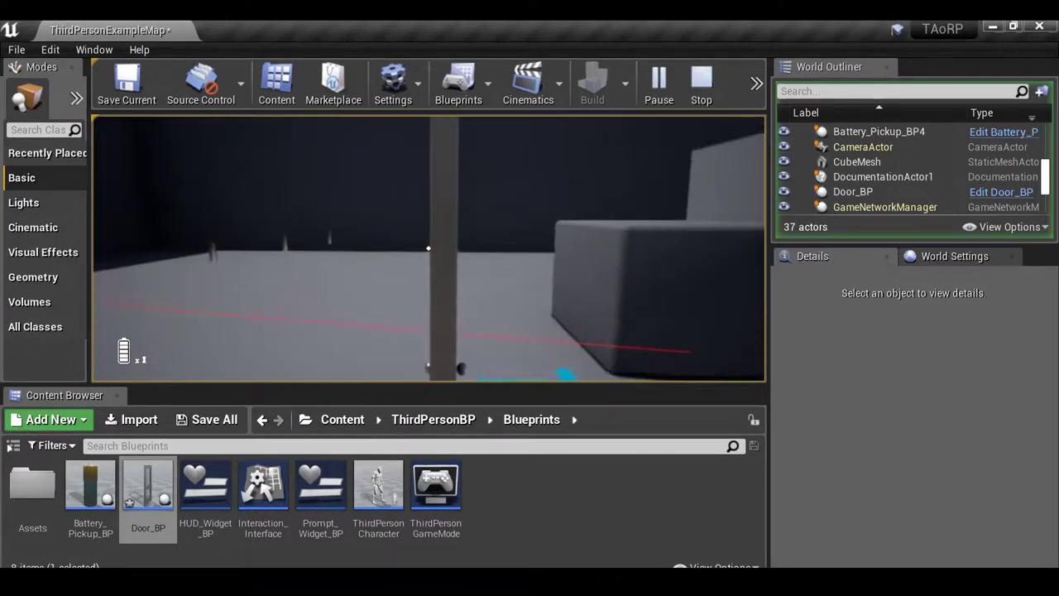
Collect the battery pickup, raising the count to 2, and stop the game
{"action": "mouse_move", "coordinate": [428, 248]}
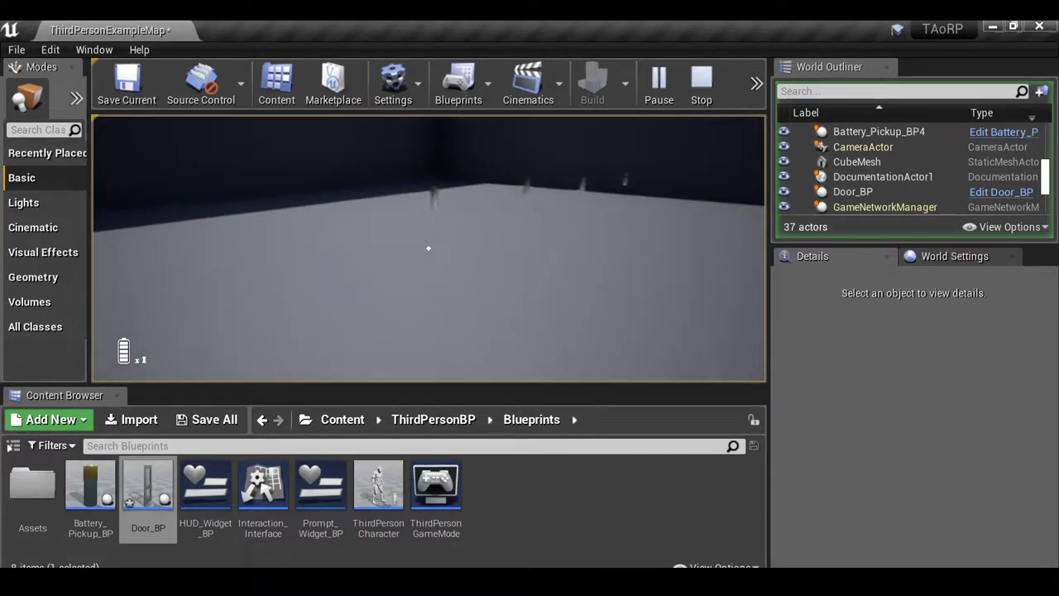
{"action": "key", "text": "e"}
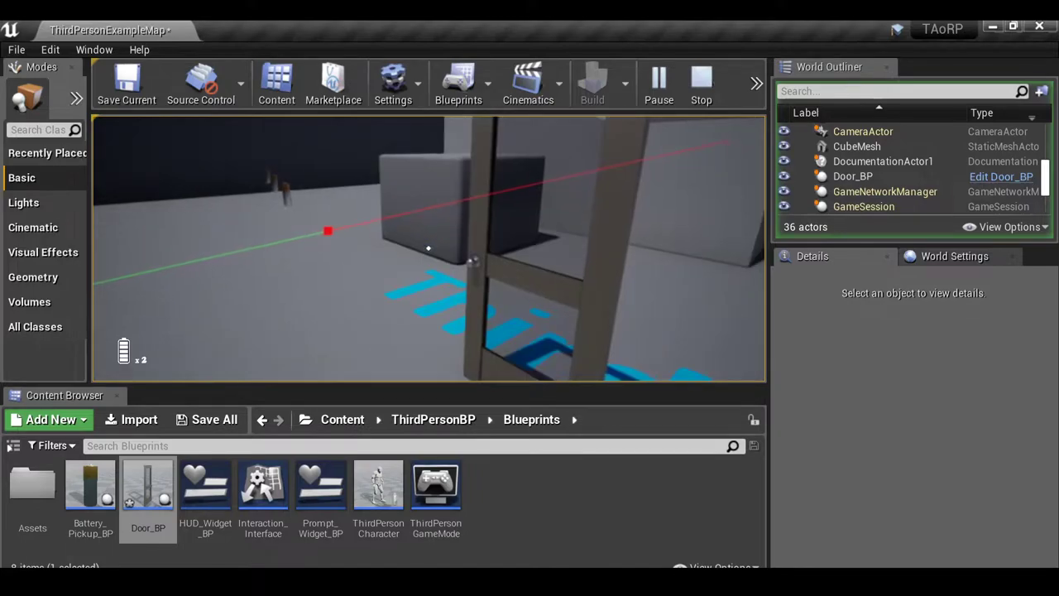
{"action": "key", "text": "Escape"}
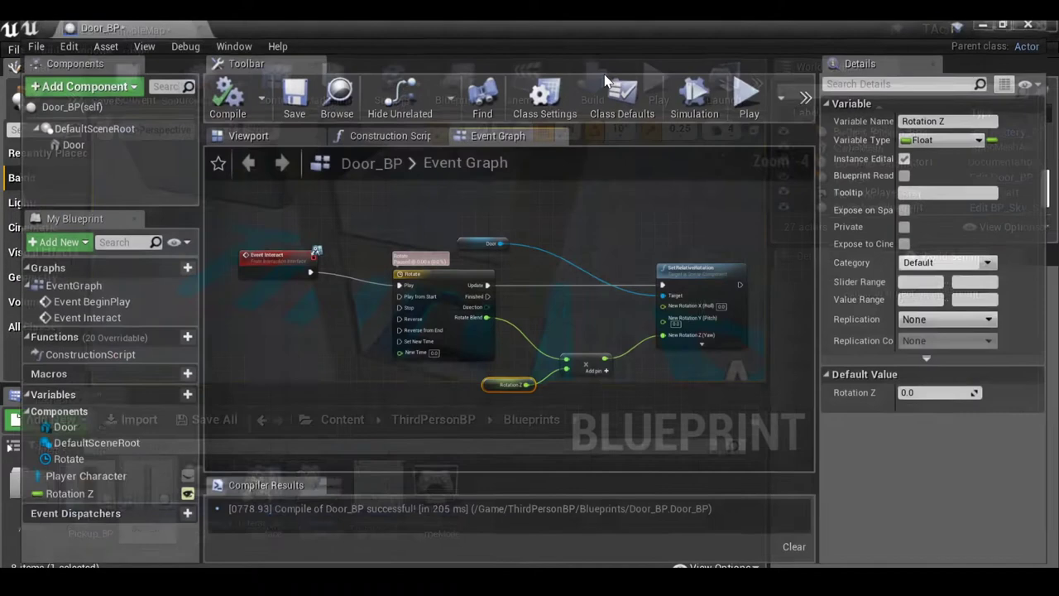
Select Door_BP's Door mesh component and locate SM_Door in StarterContent/Props
{"action": "left_click", "coordinate": [605, 81]}
{"action": "left_click", "coordinate": [247, 144]}
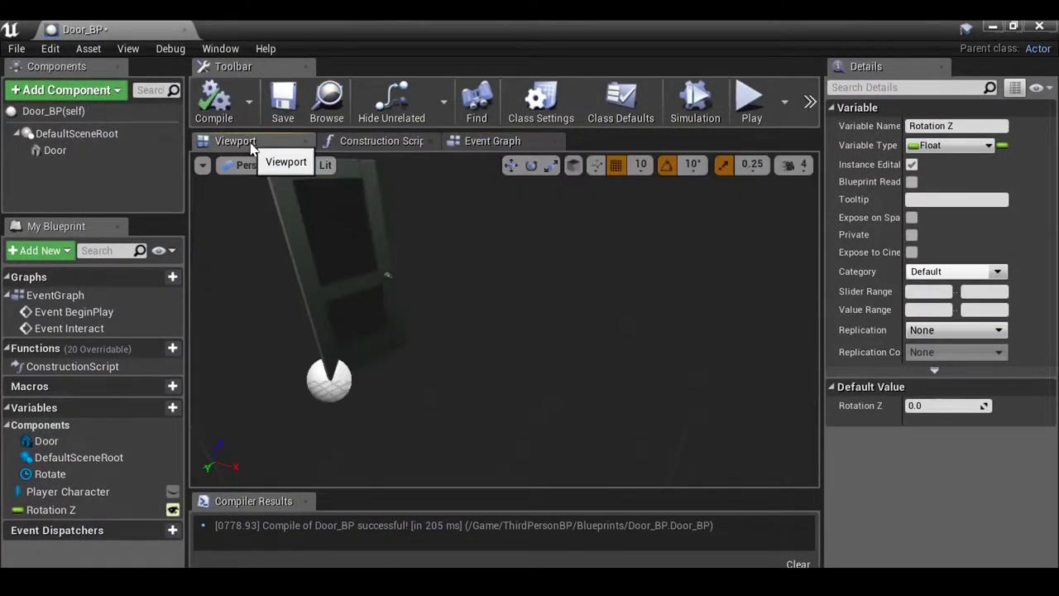
{"action": "left_click", "coordinate": [371, 248]}
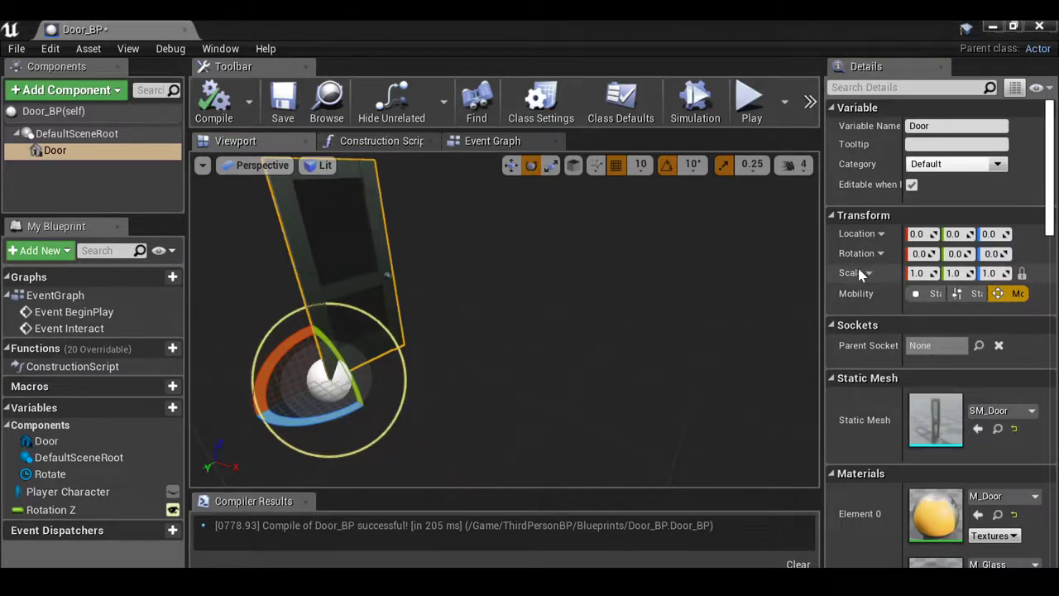
{"action": "left_click", "coordinate": [992, 27]}
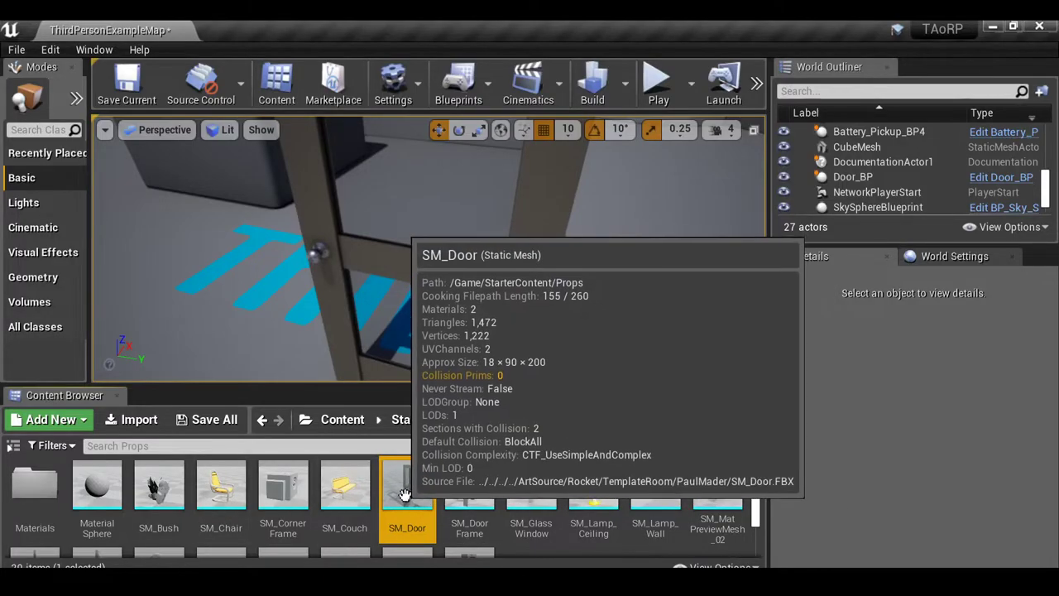
Add a box simplified collision to SM_Door and save the mesh
{"action": "double_click", "coordinate": [412, 497]}
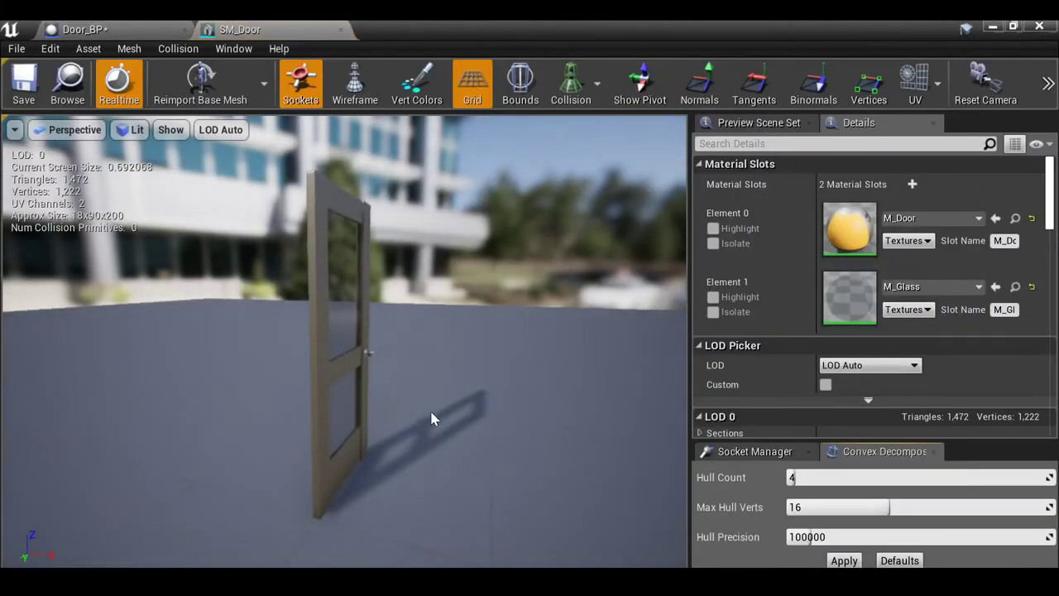
{"action": "left_click_drag", "start_coordinate": [430, 415], "coordinate": [311, 228]}
{"action": "left_click", "coordinate": [178, 49]}
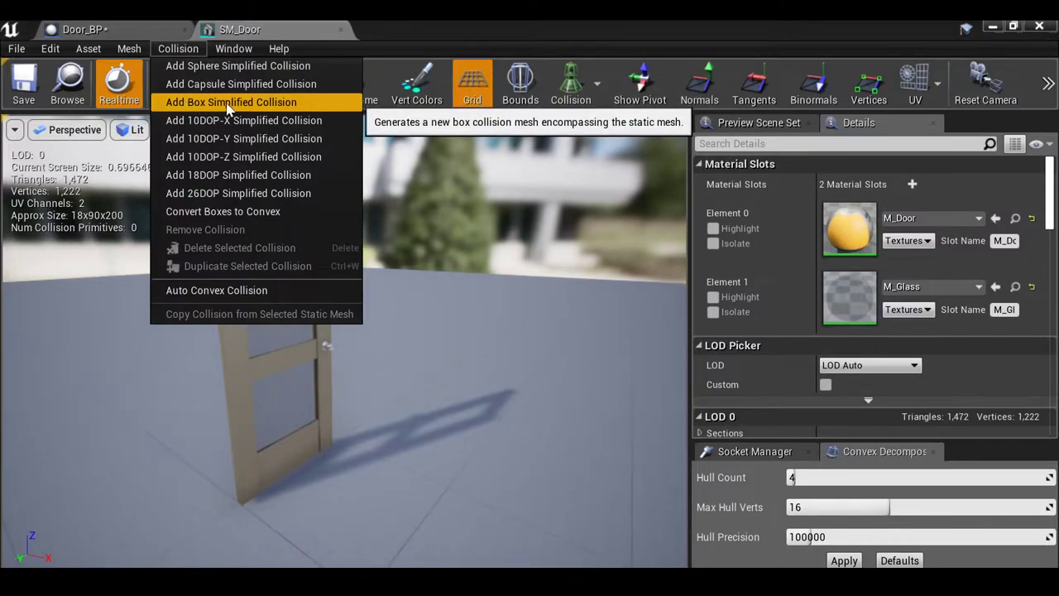
{"action": "left_click", "coordinate": [281, 102]}
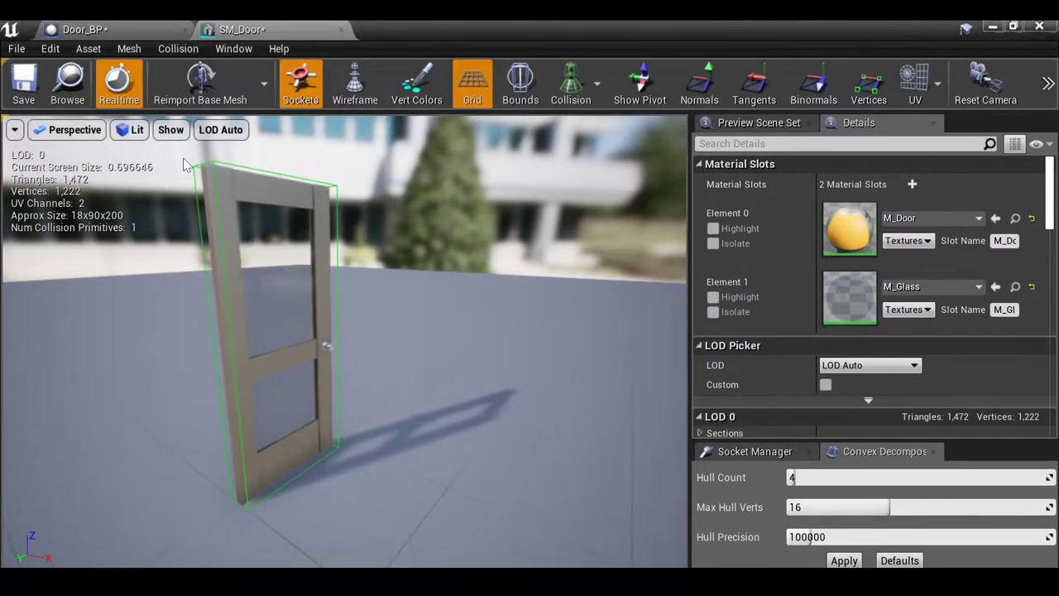
{"action": "left_click", "coordinate": [23, 83]}
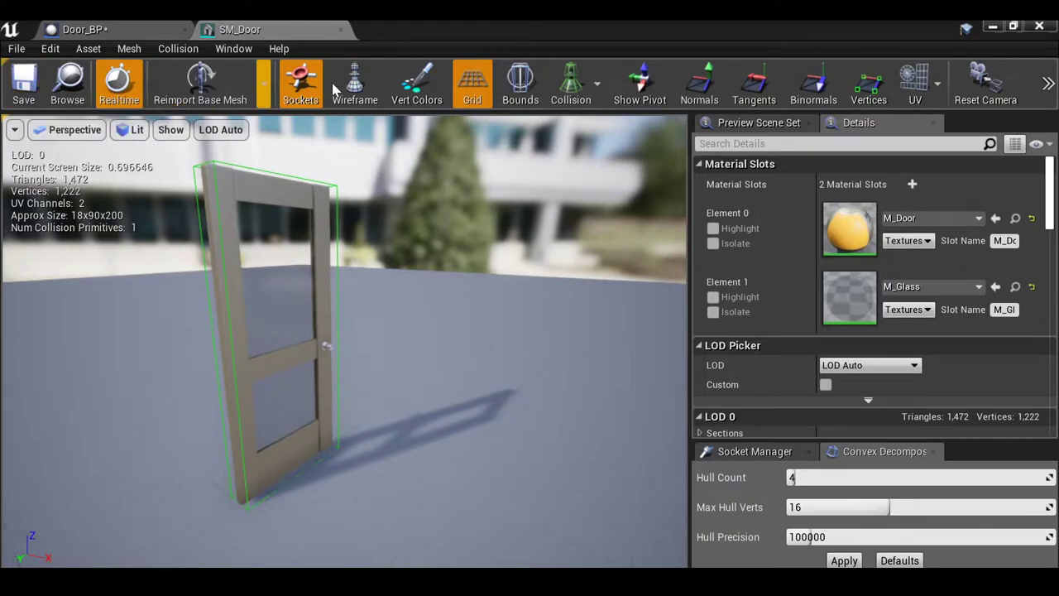
{"action": "left_click", "coordinate": [342, 29]}
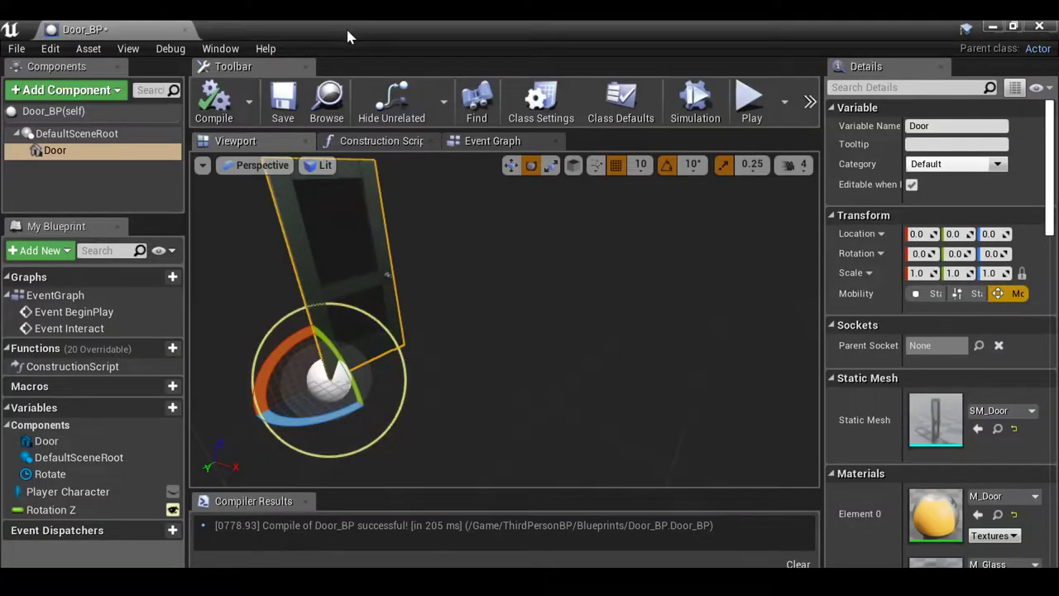
{"action": "left_click", "coordinate": [993, 27]}
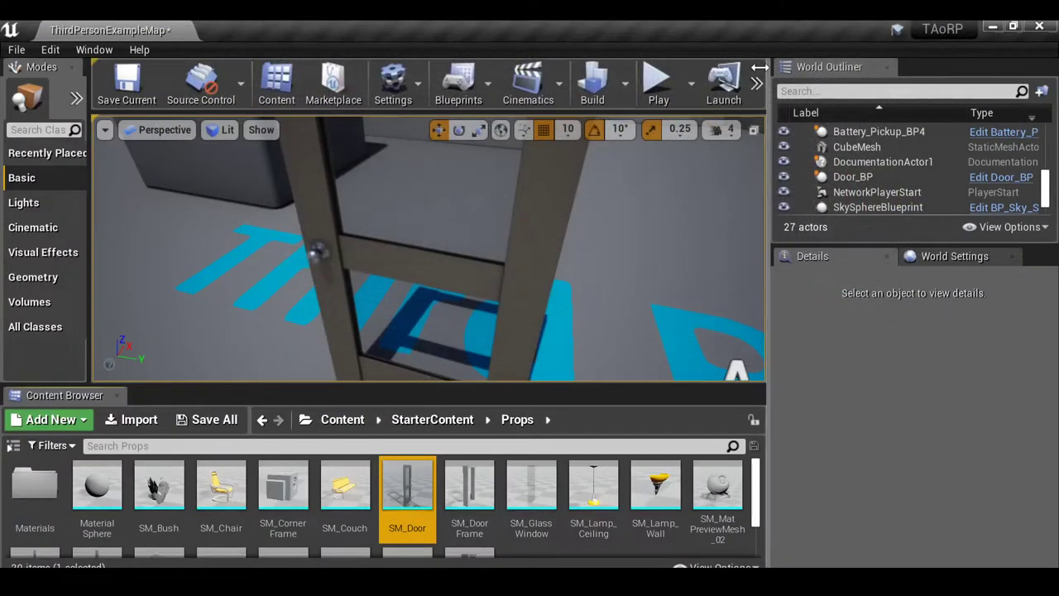
Playtest walking to the door, then select the placed Door_BP actor showing Rotation Z 90.0
{"action": "left_click", "coordinate": [658, 83]}
{"action": "key", "text": "w"}
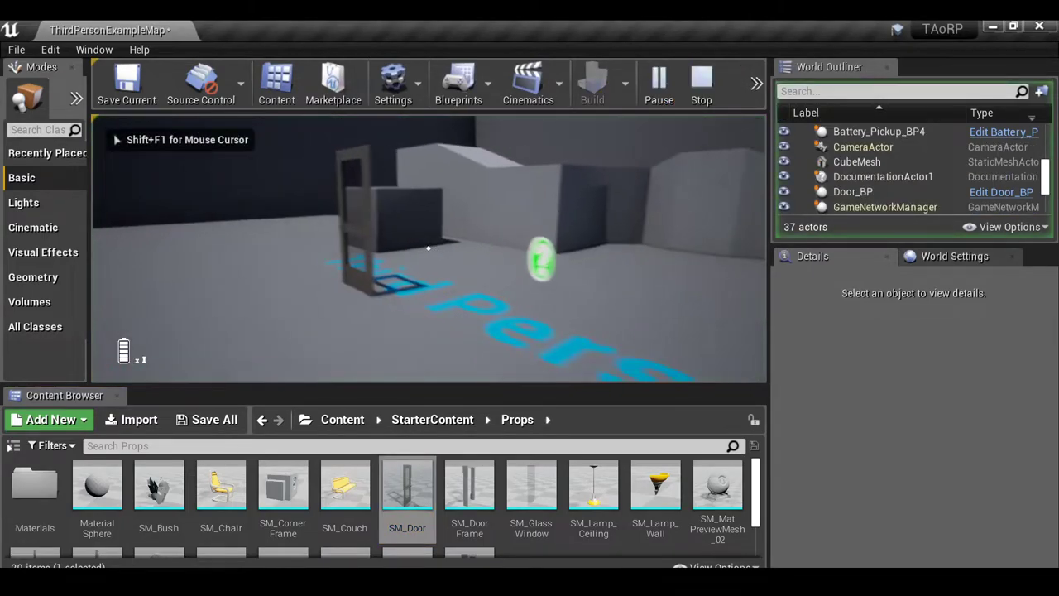
{"action": "key", "text": "w"}
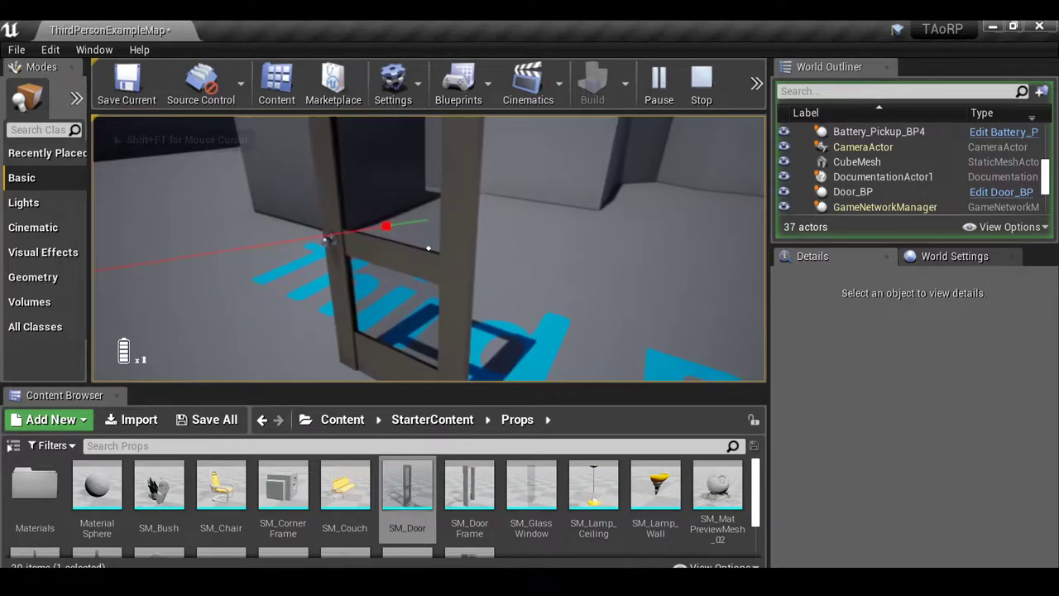
{"action": "key", "text": "Escape"}
{"action": "left_click", "coordinate": [382, 252]}
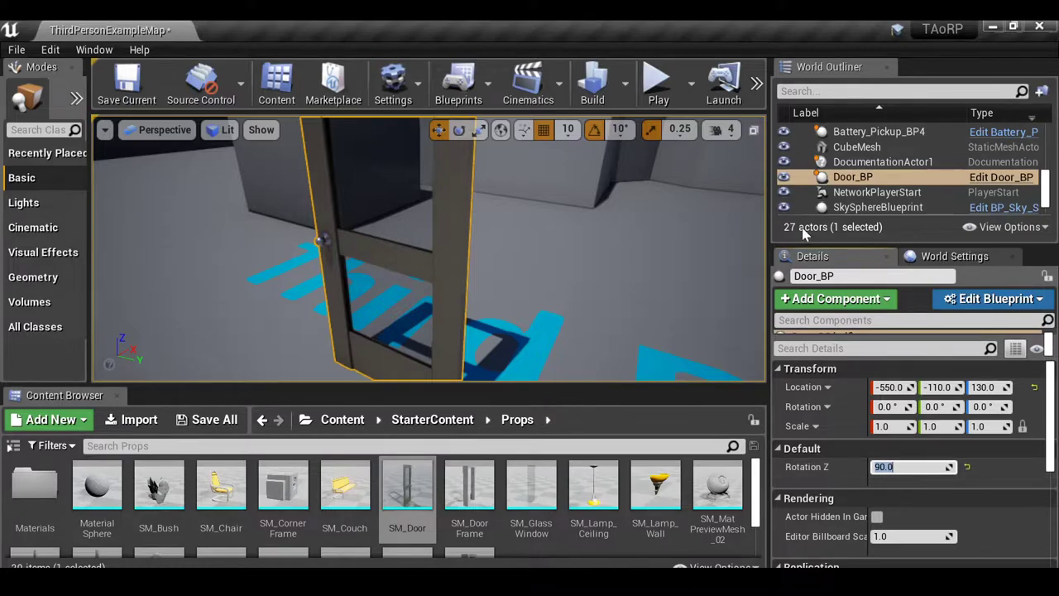
Playtest walking through the doorway, then switch to Door_BP's Event Graph
{"action": "left_click", "coordinate": [659, 90]}
{"action": "key", "text": "w"}
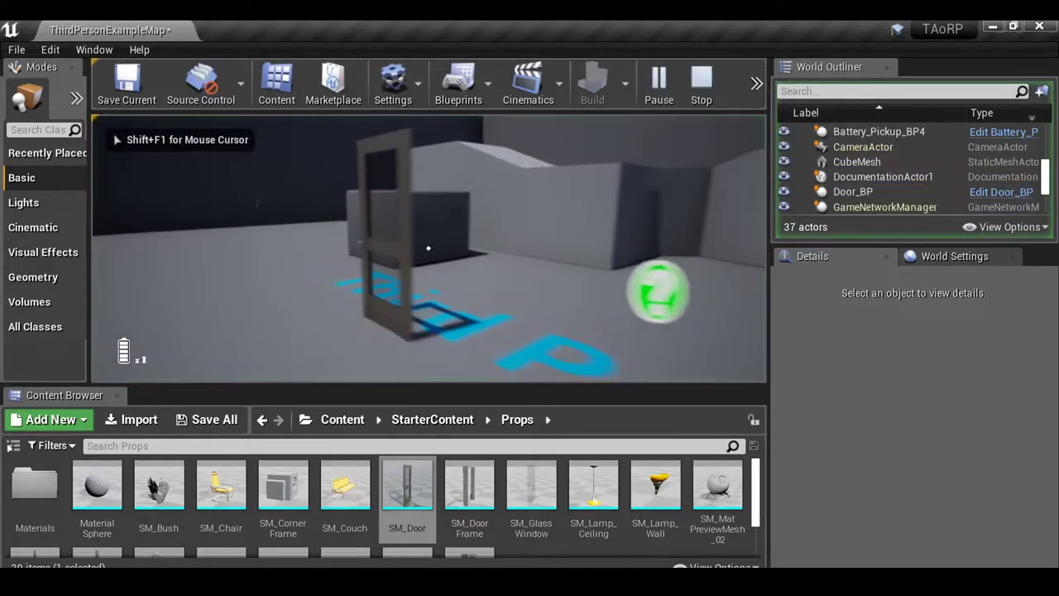
{"action": "key", "text": "w"}
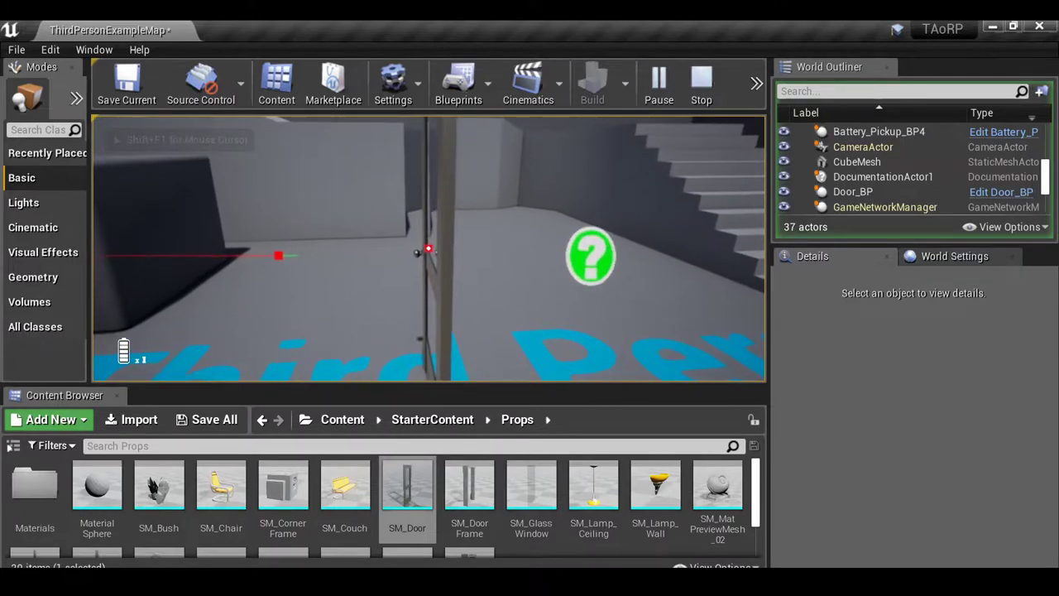
{"action": "key", "text": "w"}
{"action": "key", "text": "w"}
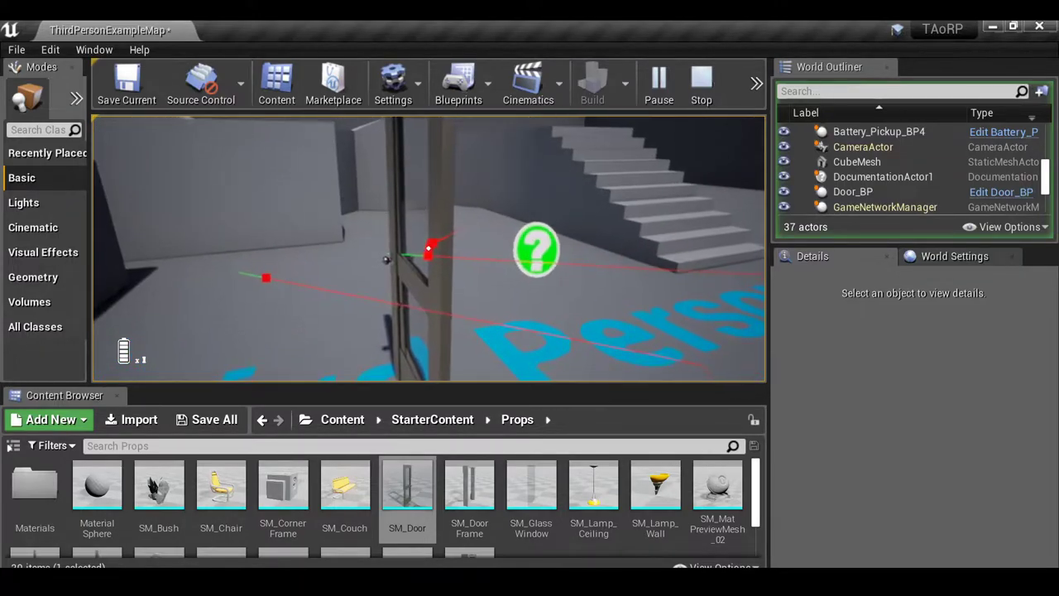
{"action": "key", "text": "Escape"}
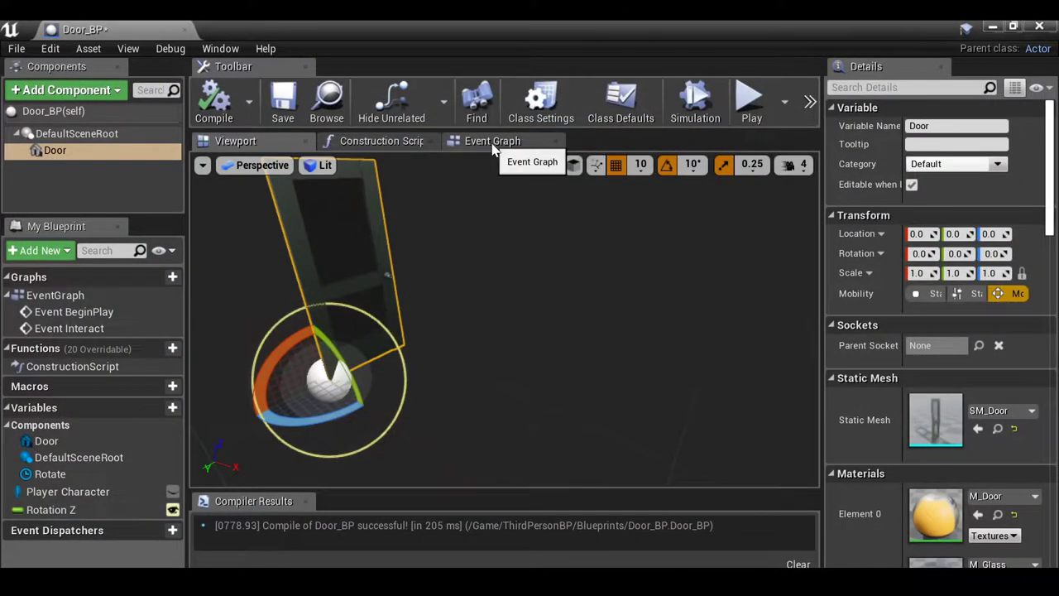
{"action": "left_click", "coordinate": [494, 143]}
Move the Event Interact wire from the Rotate timeline's Play pin to Play from Start
{"action": "scroll", "coordinate": [508, 313], "scroll_direction": "down", "scroll_amount": 1}
{"action": "scroll", "coordinate": [474, 266], "scroll_direction": "up", "scroll_amount": 2}
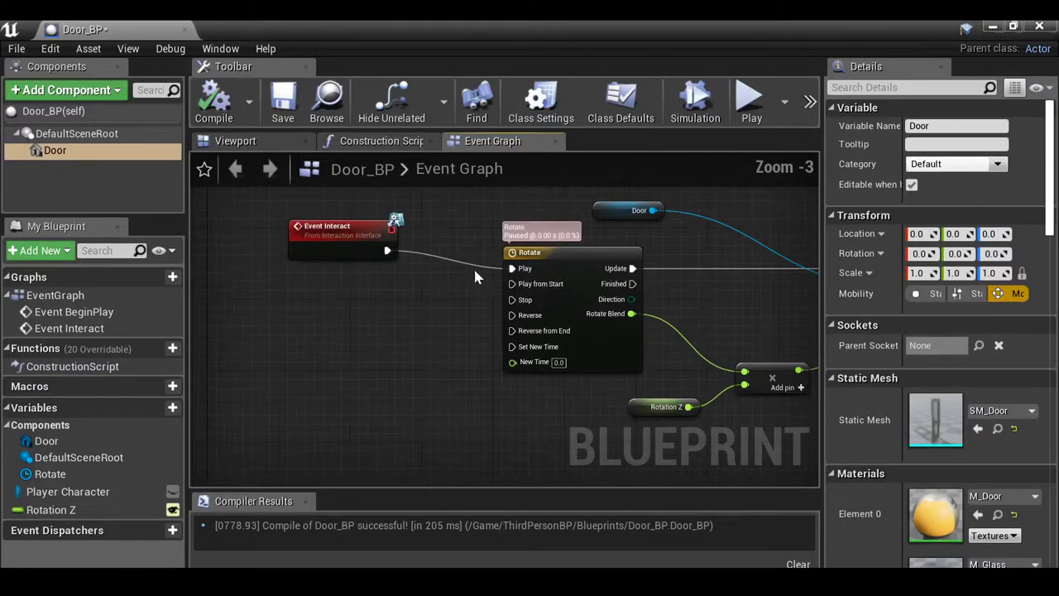
{"action": "scroll", "coordinate": [509, 274], "scroll_direction": "up", "scroll_amount": 1}
{"action": "scroll", "coordinate": [528, 272], "scroll_direction": "up", "scroll_amount": 1}
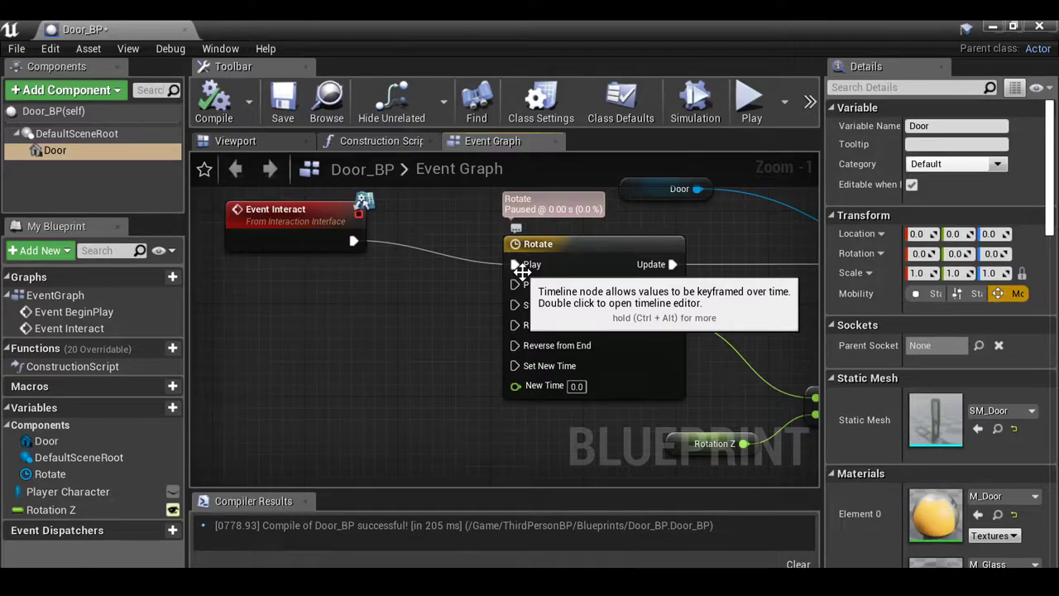
{"action": "mouse_move", "coordinate": [514, 265]}
{"action": "left_mouse_down", "text": "ctrl"}
{"action": "mouse_move", "coordinate": [469, 289]}
{"action": "mouse_move", "coordinate": [515, 285]}
{"action": "left_mouse_up", "text": "ctrl"}
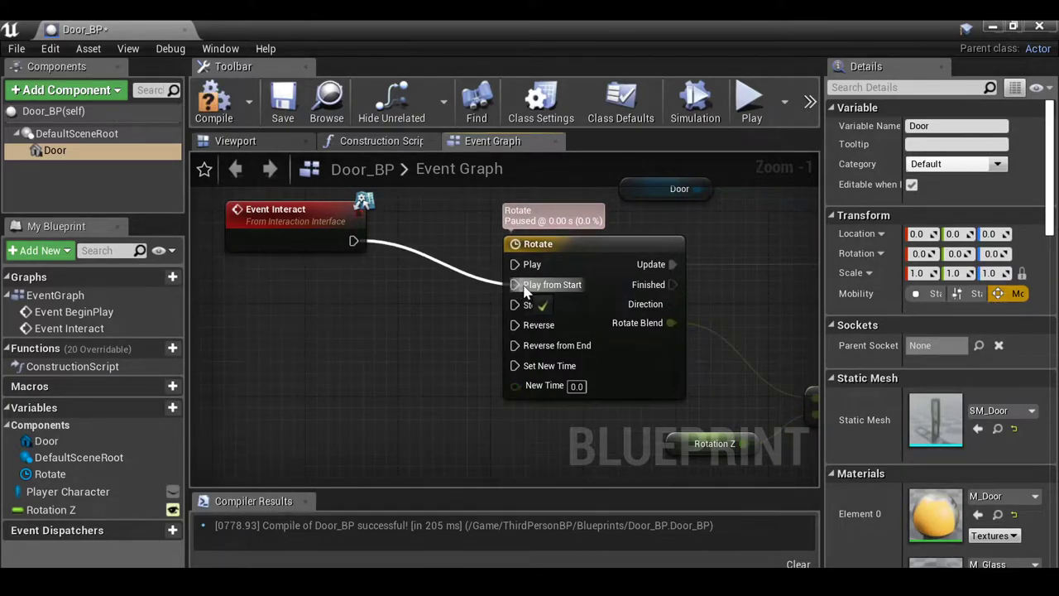
{"action": "scroll", "coordinate": [555, 291], "scroll_direction": "down", "scroll_amount": 2}
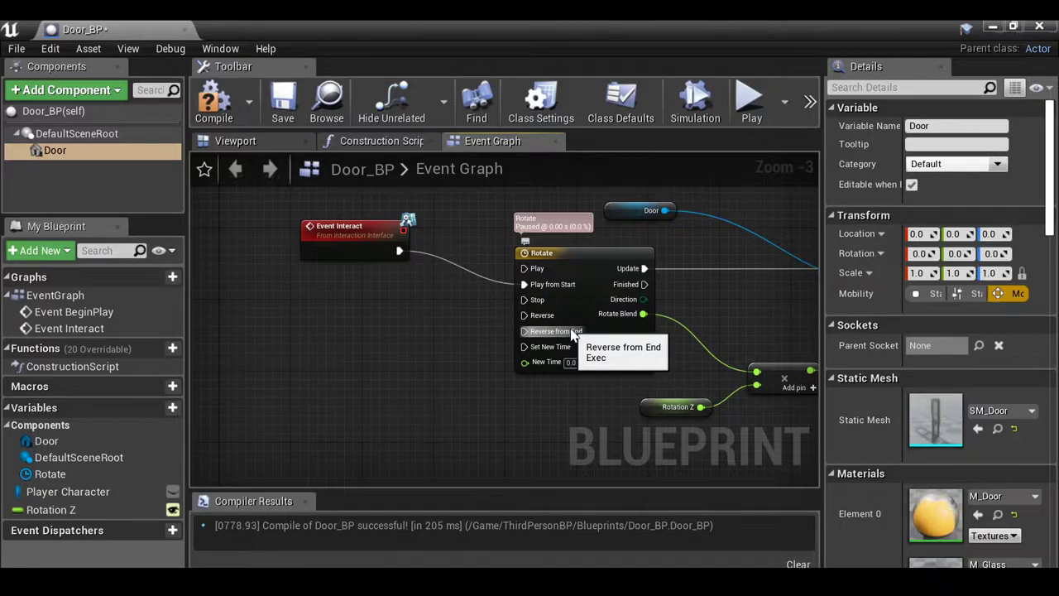
{"action": "scroll", "coordinate": [395, 279], "scroll_direction": "up", "scroll_amount": 2}
{"action": "left_click_drag", "start_coordinate": [357, 232], "coordinate": [278, 256]}
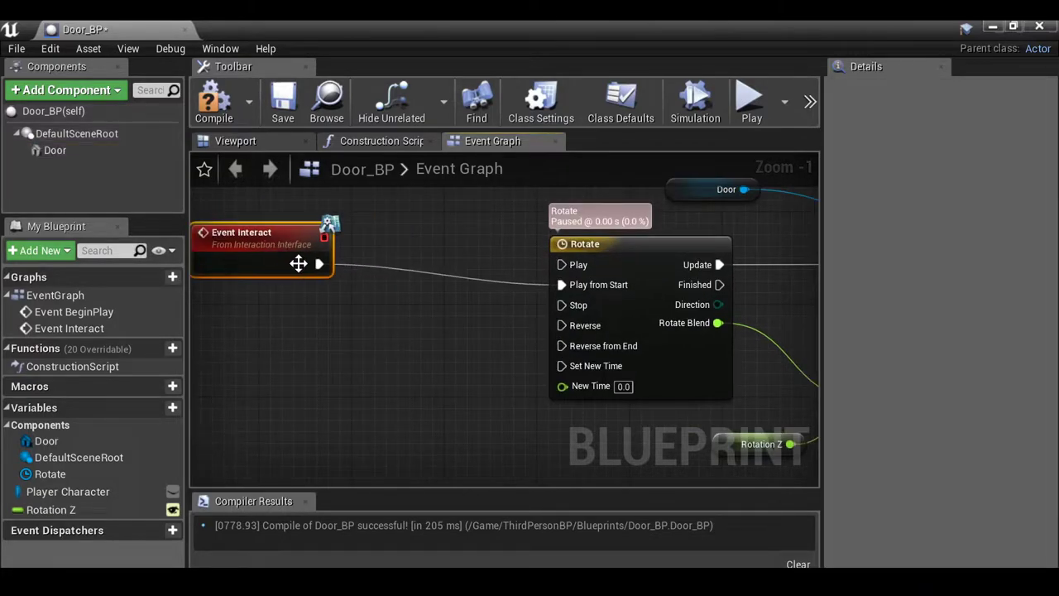
Insert a Flip Flop after Event Interact, wire B to Reverse from End, and compile
{"action": "right_click_drag", "start_coordinate": [322, 257], "coordinate": [407, 283]}
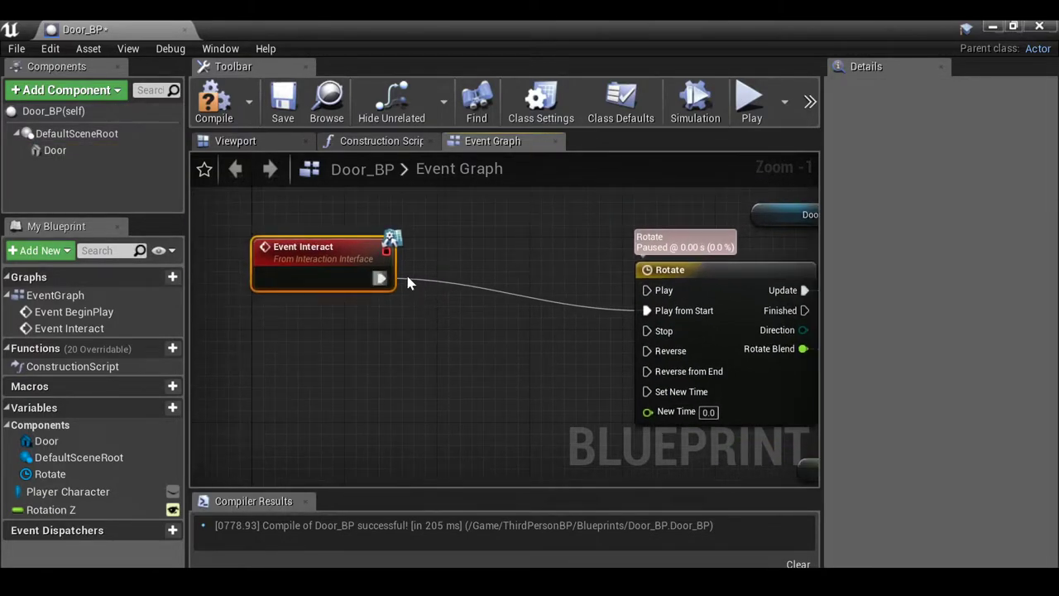
{"action": "left_click_drag", "start_coordinate": [384, 281], "coordinate": [474, 293]}
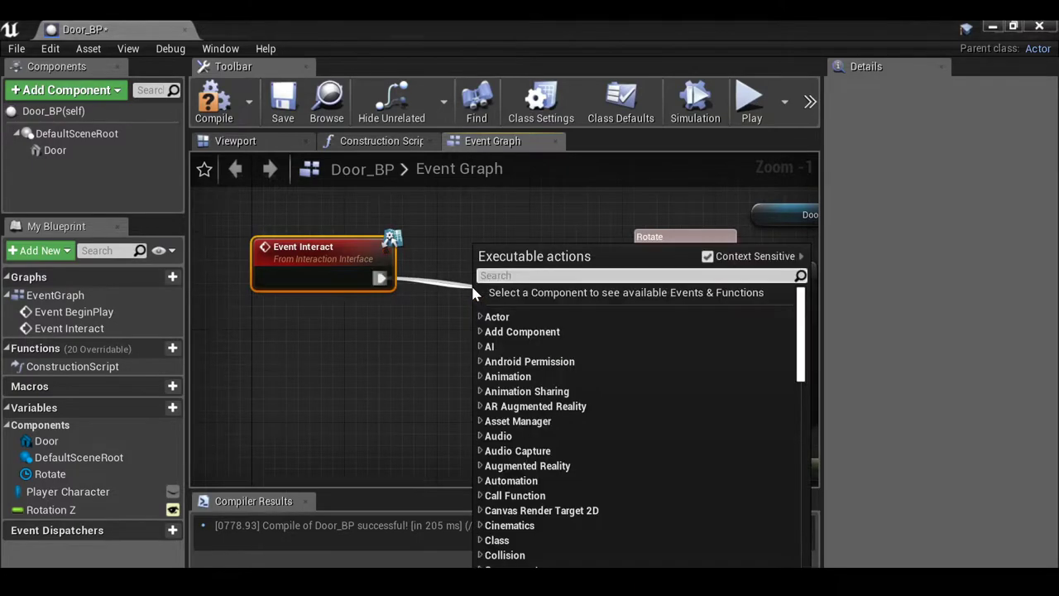
{"action": "type", "text": "flipflo"}
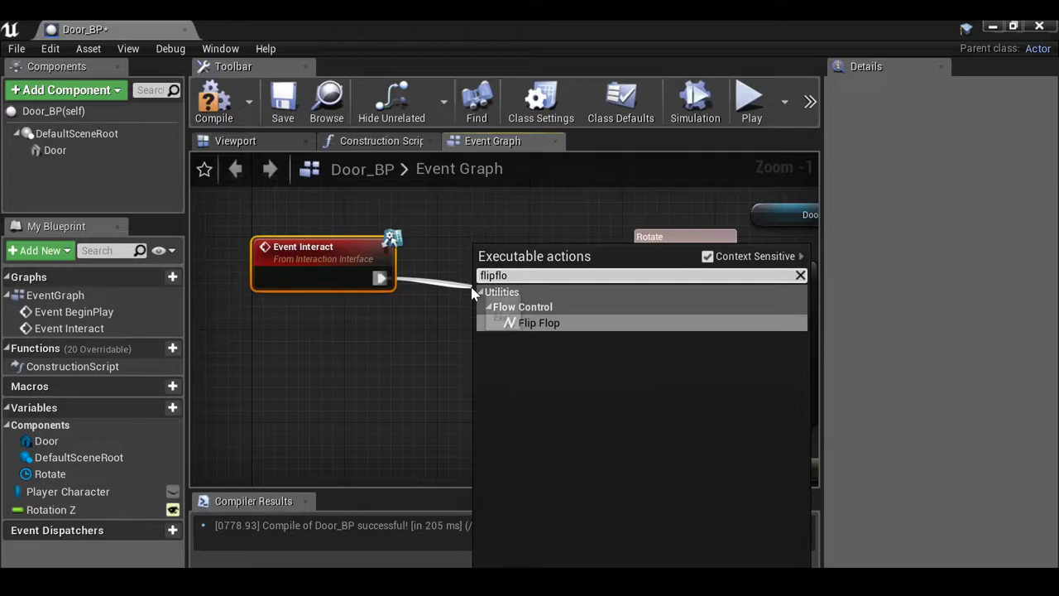
{"action": "left_click", "coordinate": [546, 324]}
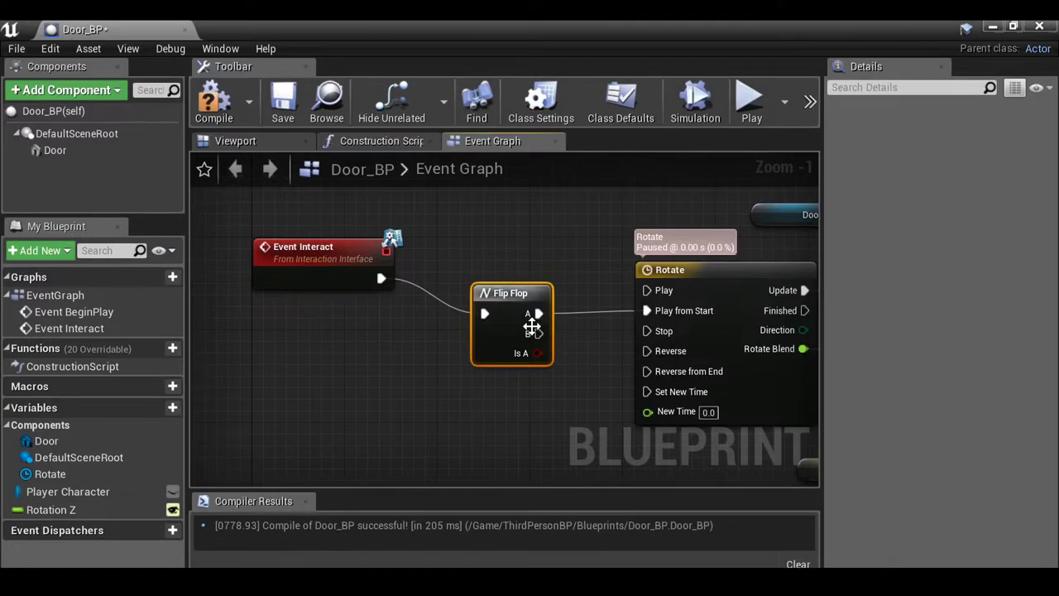
{"action": "right_click_drag", "start_coordinate": [534, 328], "coordinate": [499, 298]}
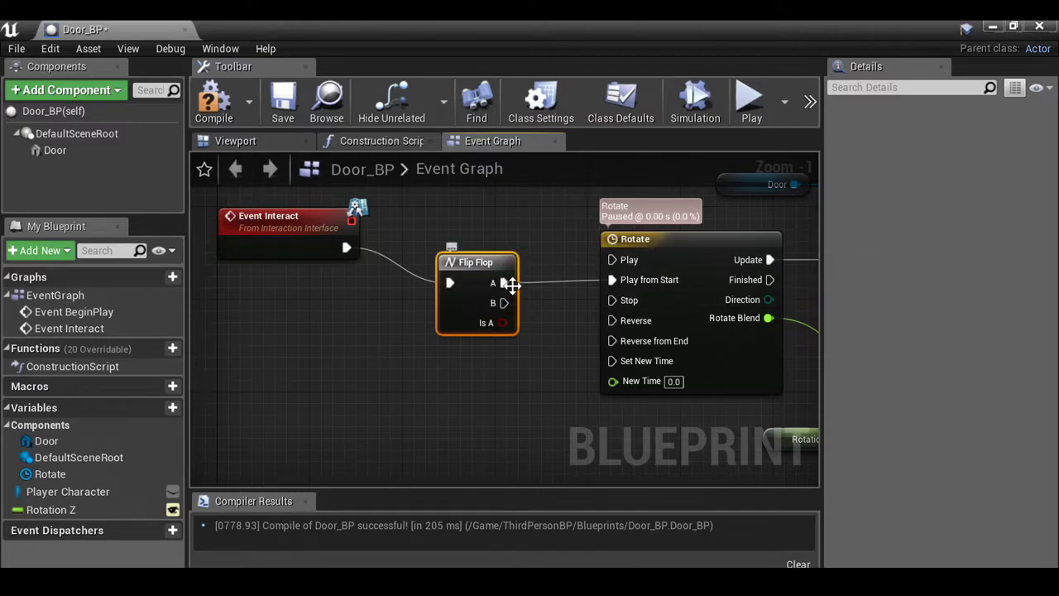
{"action": "left_click_drag", "start_coordinate": [499, 303], "coordinate": [648, 347]}
{"action": "left_click", "coordinate": [214, 101]}
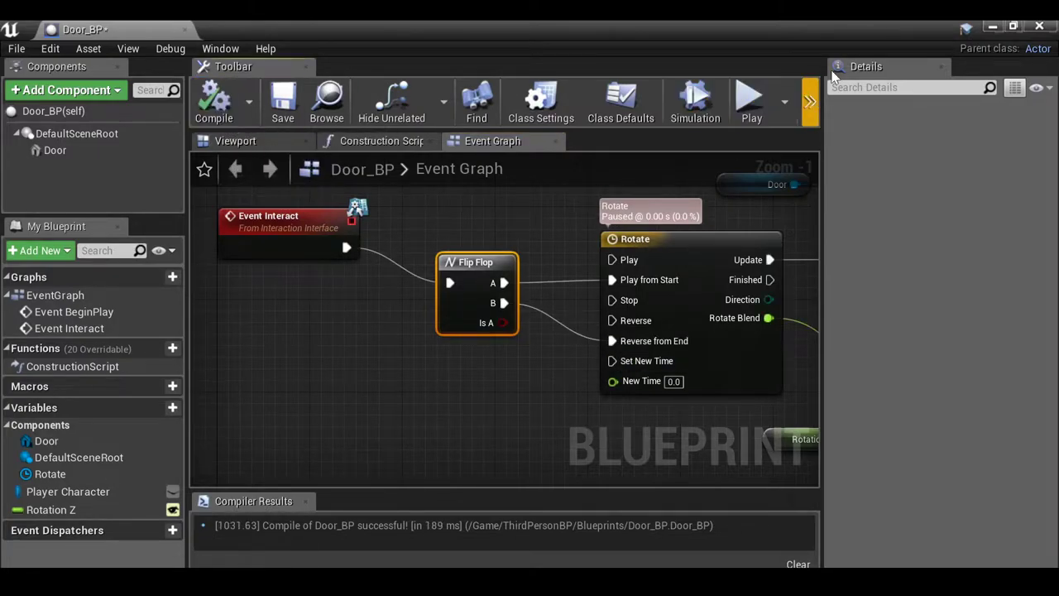
{"action": "left_click", "coordinate": [992, 26]}
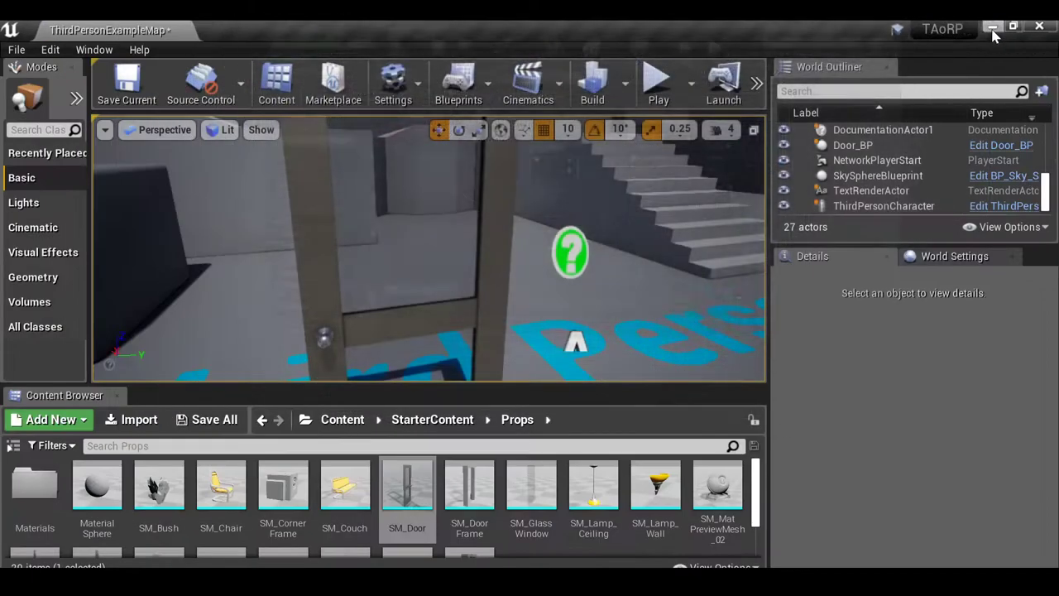
Playtest walking through the door with the Flip Flop logic, then stop and reframe the view
{"action": "left_click", "coordinate": [656, 79]}
{"action": "key", "text": "w"}
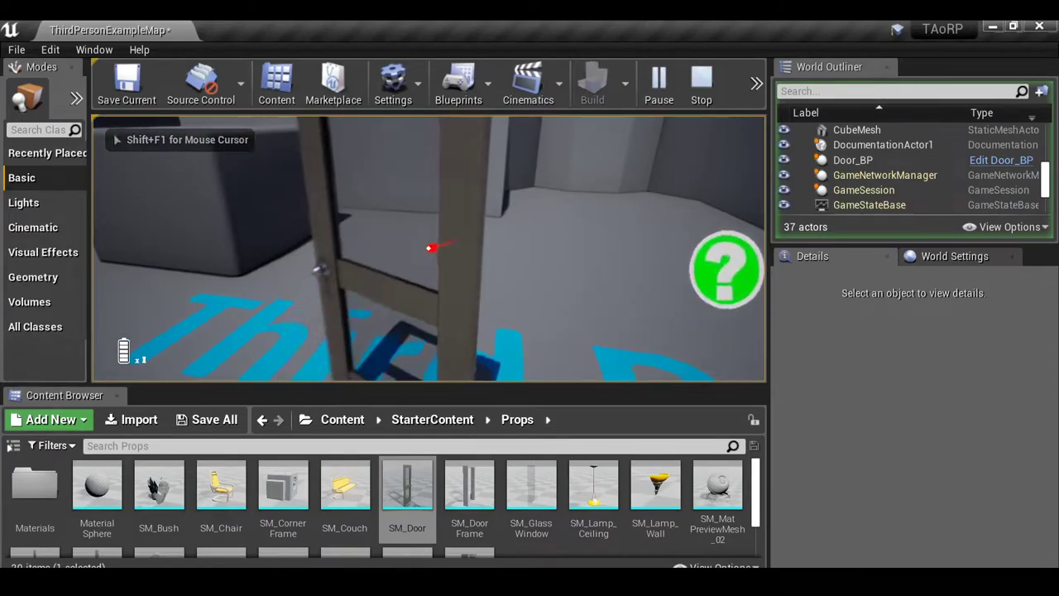
{"action": "key", "text": "w"}
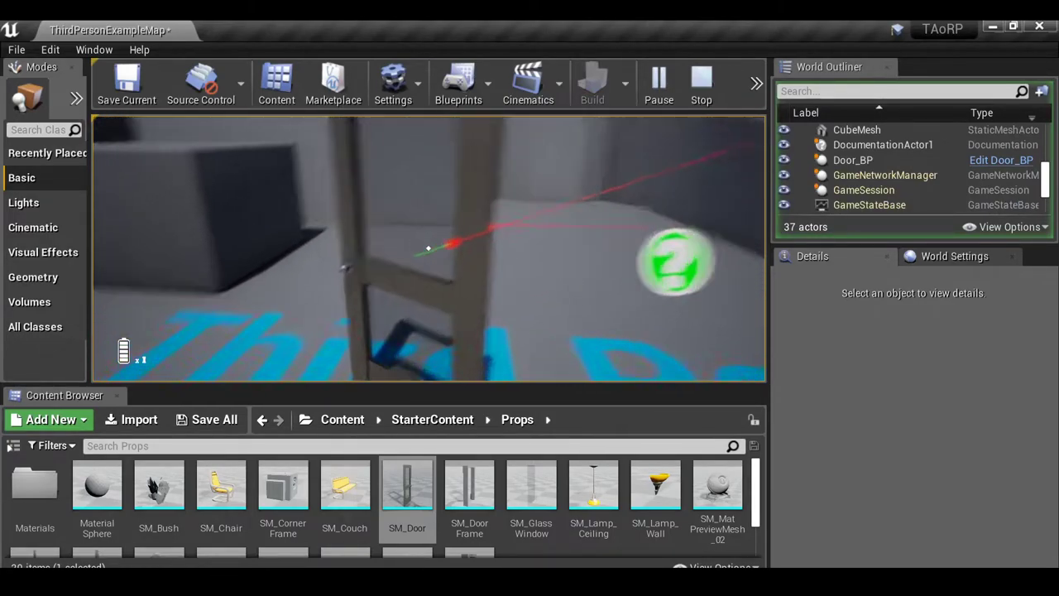
{"action": "key", "text": "w"}
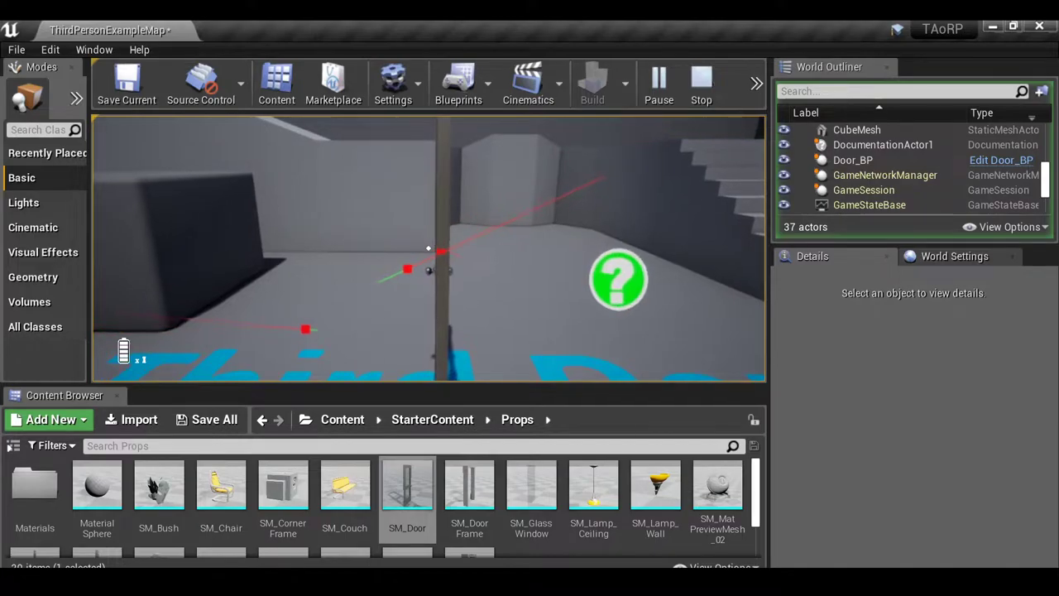
{"action": "key", "text": "Escape"}
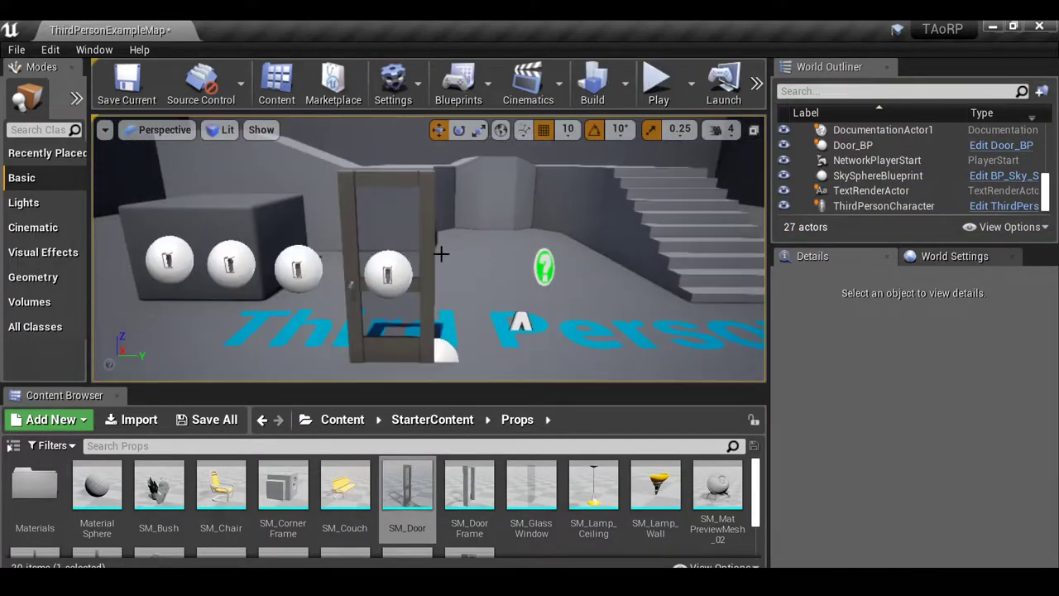
{"action": "right_click_drag", "start_coordinate": [415, 245], "coordinate": [451, 248]}
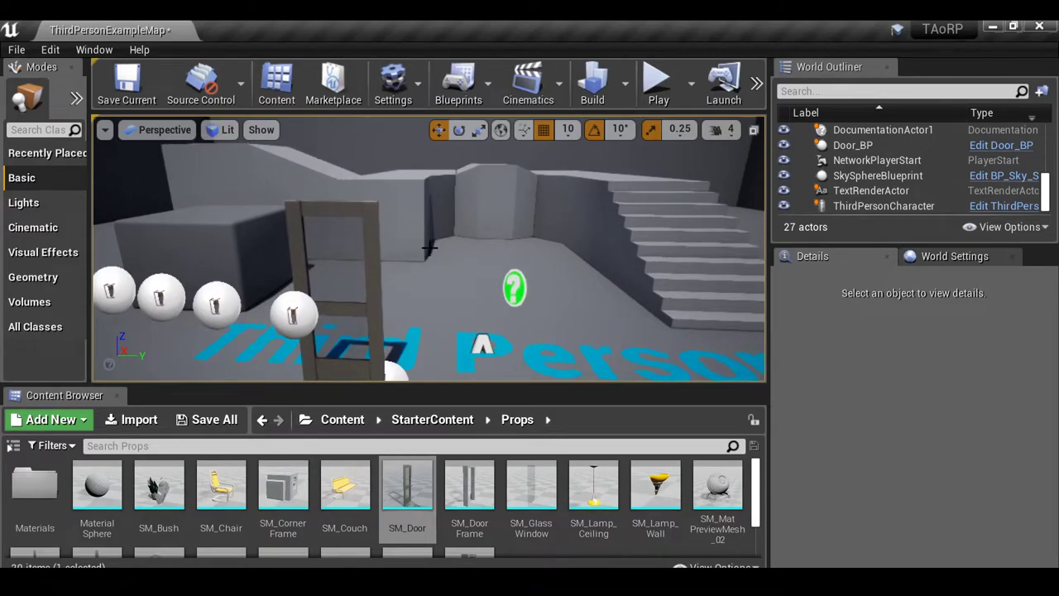
{"action": "scroll", "coordinate": [429, 247], "scroll_direction": "down", "scroll_amount": 5}
Select the four battery spheres and move them up behind the far wall
{"action": "left_click", "coordinate": [374, 278]}
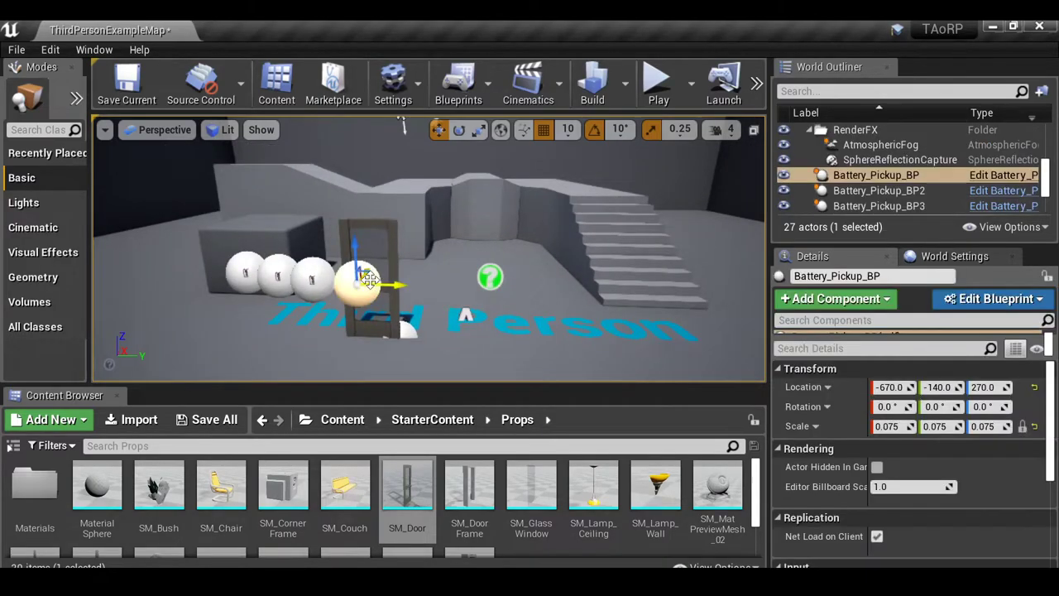
{"action": "left_click", "coordinate": [320, 281], "text": "ctrl"}
{"action": "left_click", "coordinate": [281, 277], "text": "ctrl"}
{"action": "left_click", "coordinate": [249, 271], "text": "ctrl"}
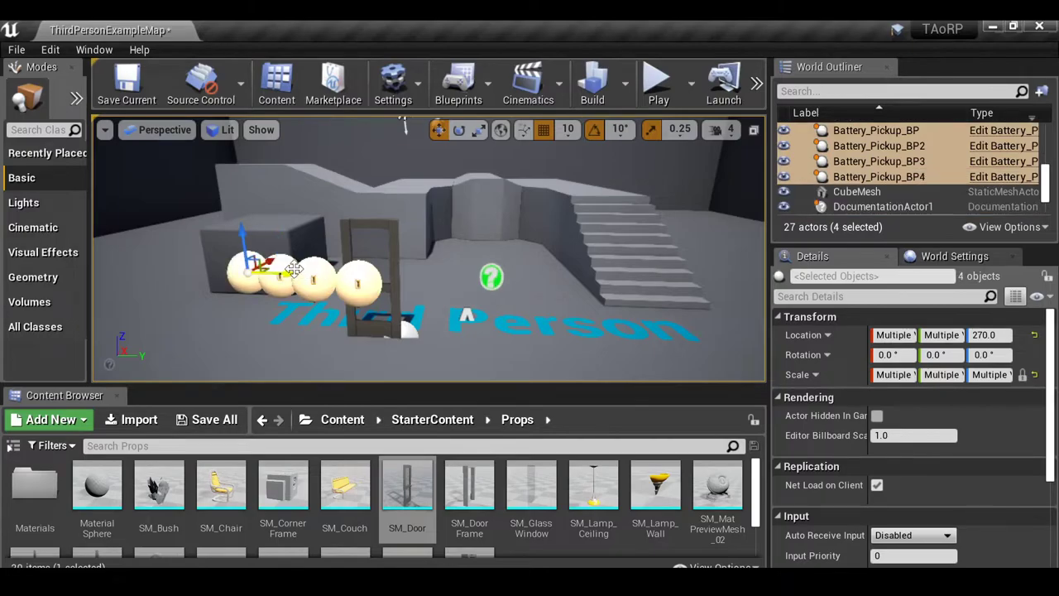
{"action": "left_click_drag", "start_coordinate": [278, 263], "coordinate": [397, 176]}
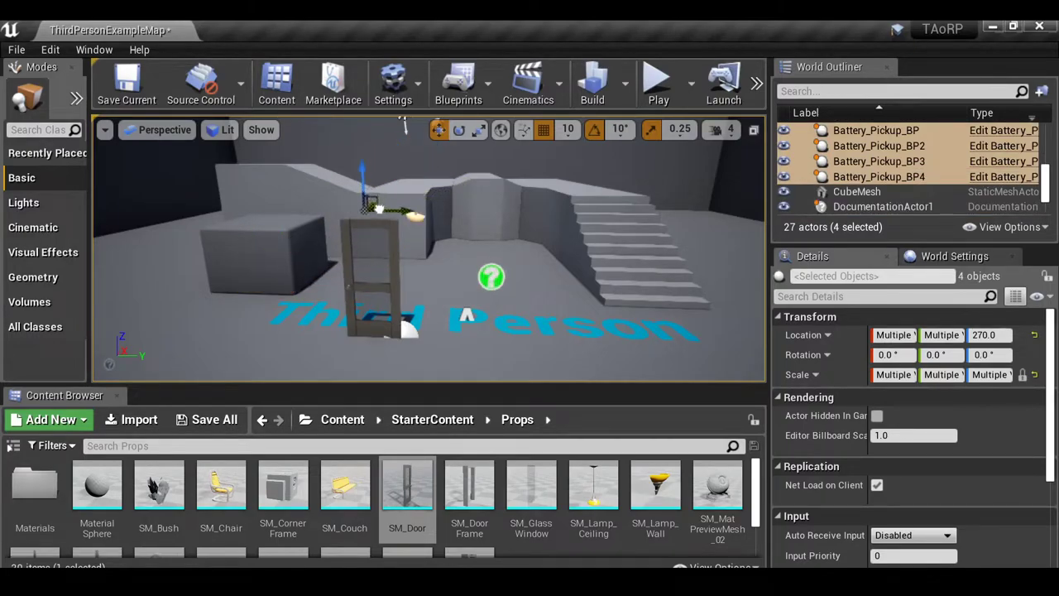
Select the door and browse the Content Browser to ThirdPersonBP/Blueprints
{"action": "left_click", "coordinate": [389, 325]}
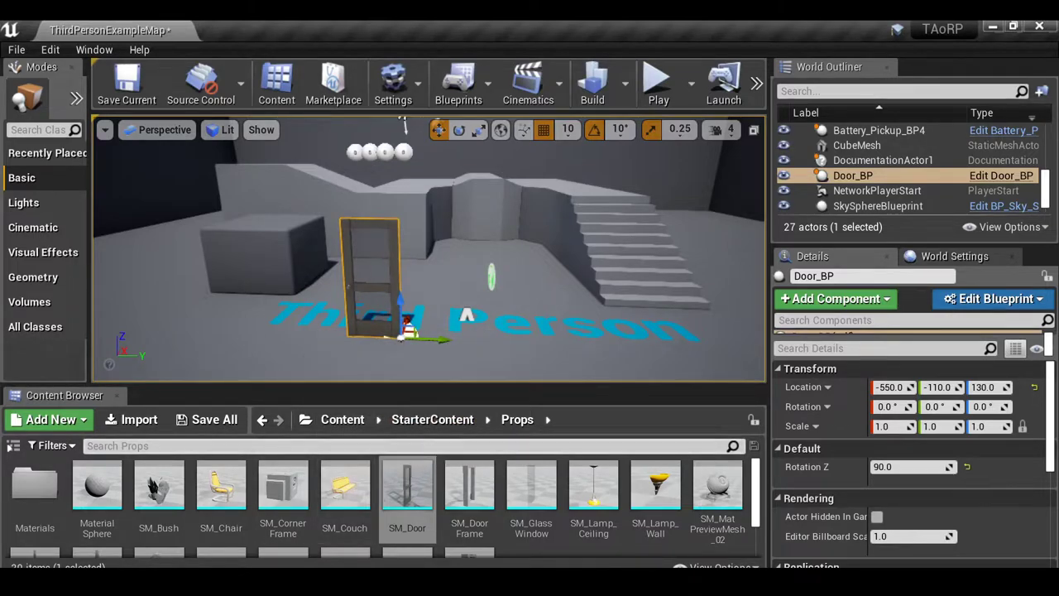
{"action": "left_click", "coordinate": [341, 419]}
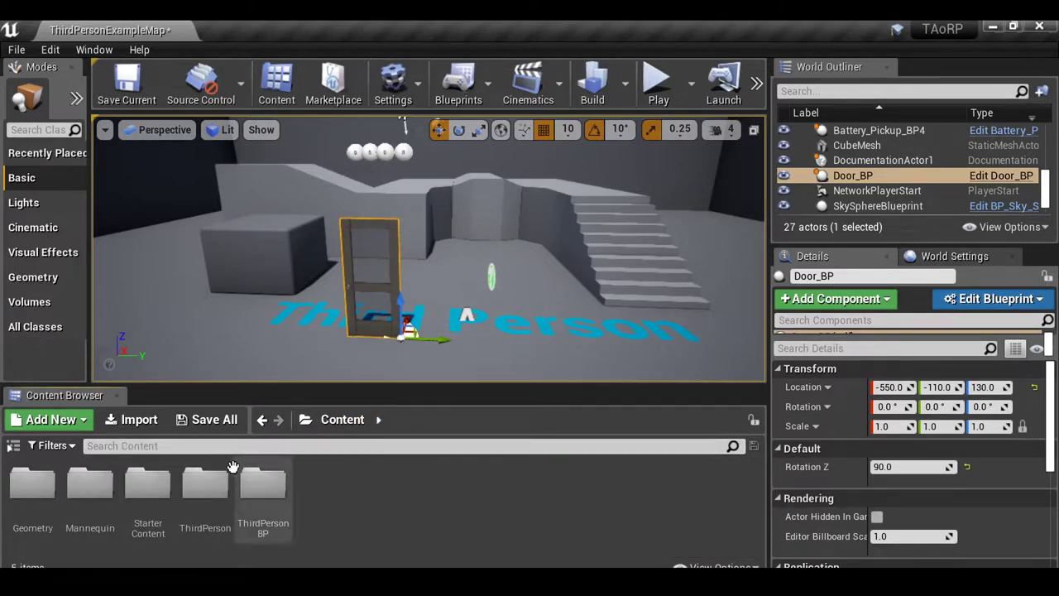
{"action": "double_click", "coordinate": [263, 484]}
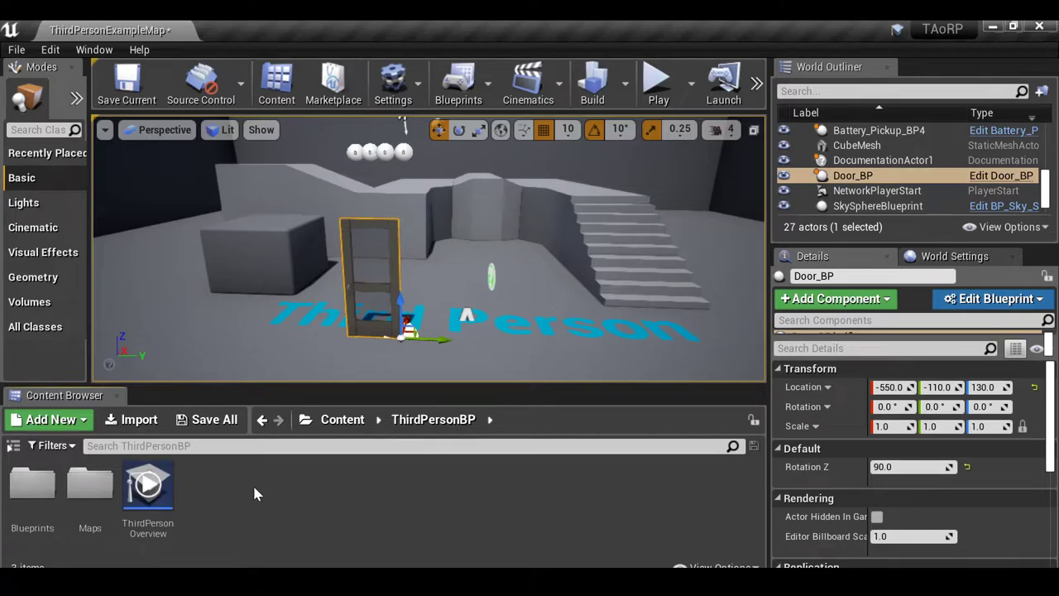
{"action": "double_click", "coordinate": [27, 490]}
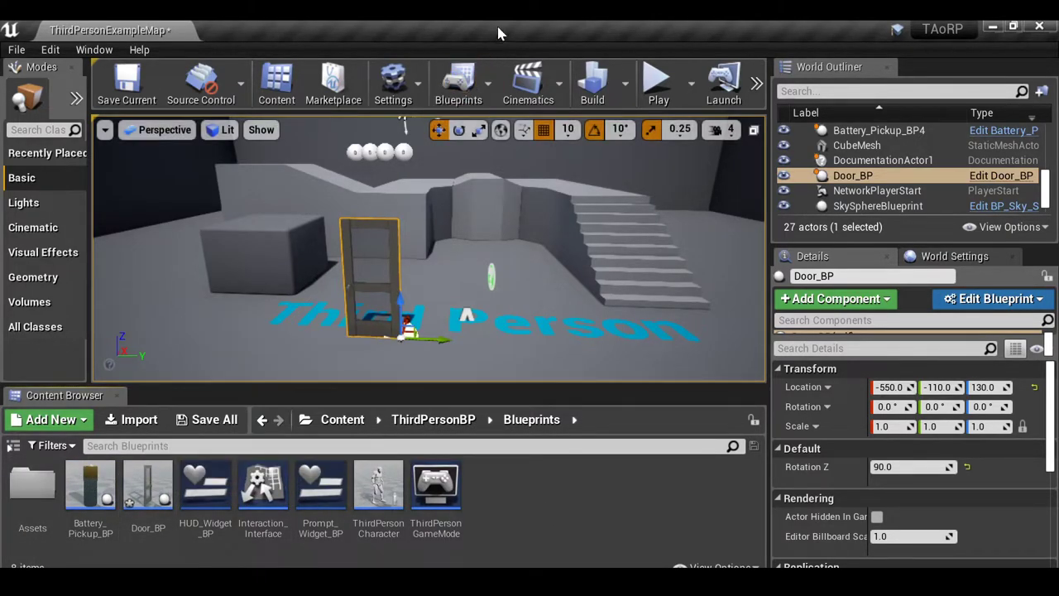
Open Door_BP's Event Graph for editing
{"action": "double_click", "coordinate": [148, 486]}
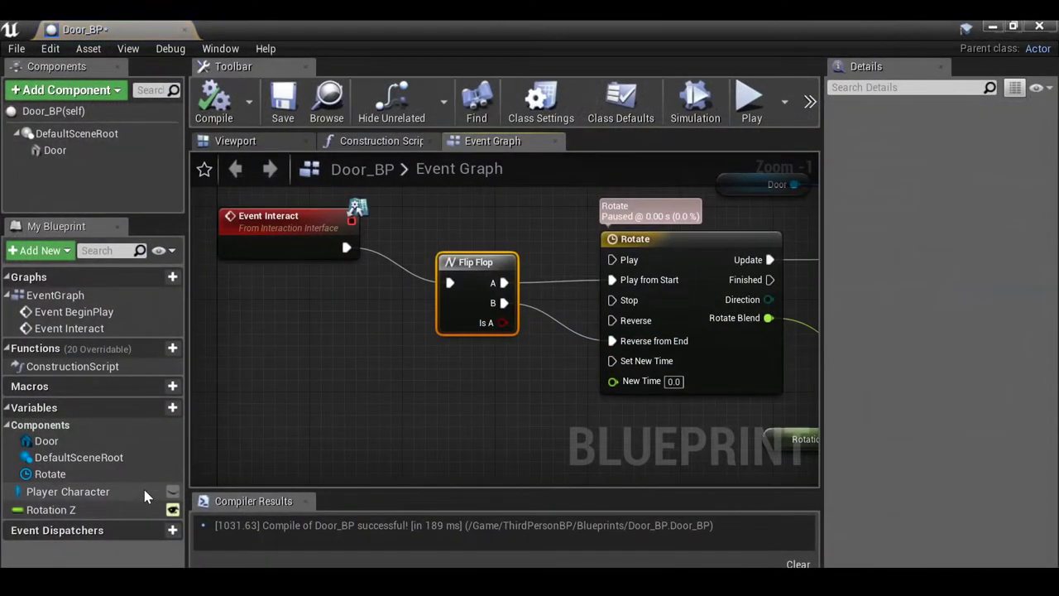
{"action": "scroll", "coordinate": [414, 348], "scroll_direction": "down", "scroll_amount": 6}
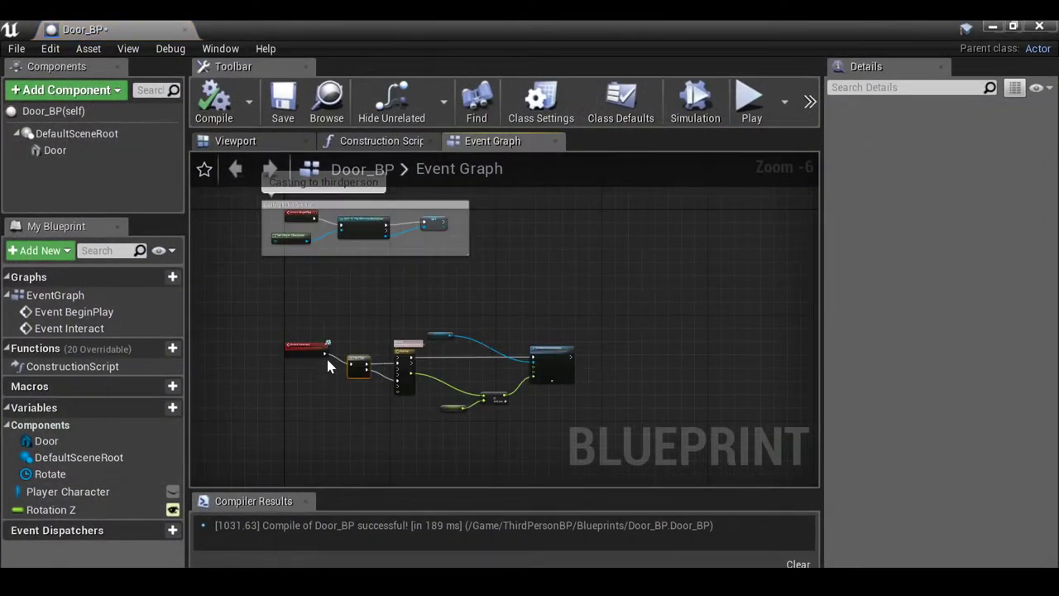
{"action": "scroll", "coordinate": [327, 365], "scroll_direction": "up", "scroll_amount": 2}
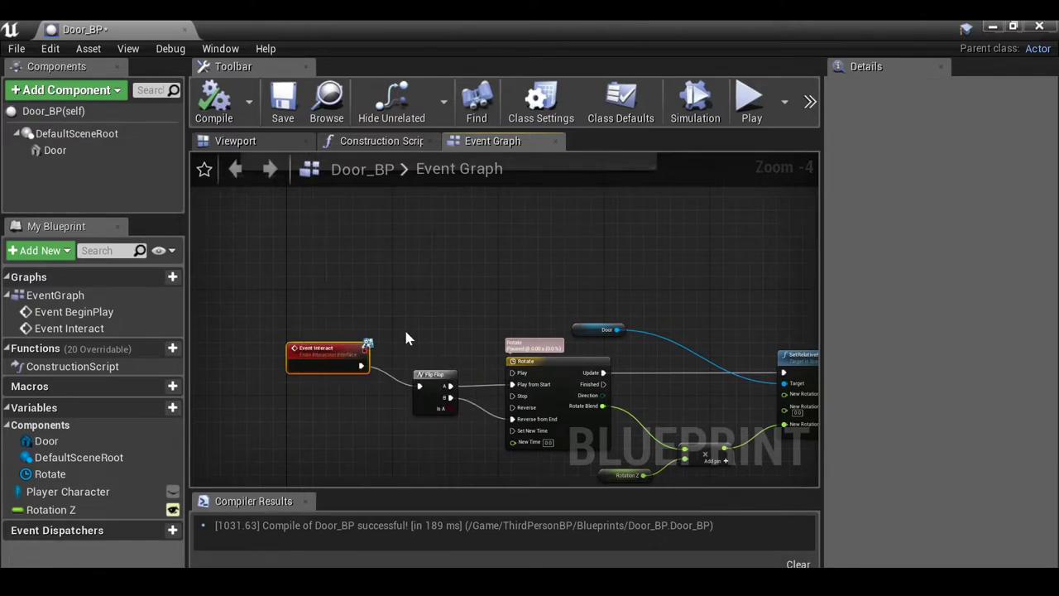
{"action": "scroll", "coordinate": [406, 338], "scroll_direction": "down", "scroll_amount": 1}
Shift the Flip Flop and timeline nodes right, leaving room after Event Interact
{"action": "right_click_drag", "start_coordinate": [414, 366], "coordinate": [421, 307]}
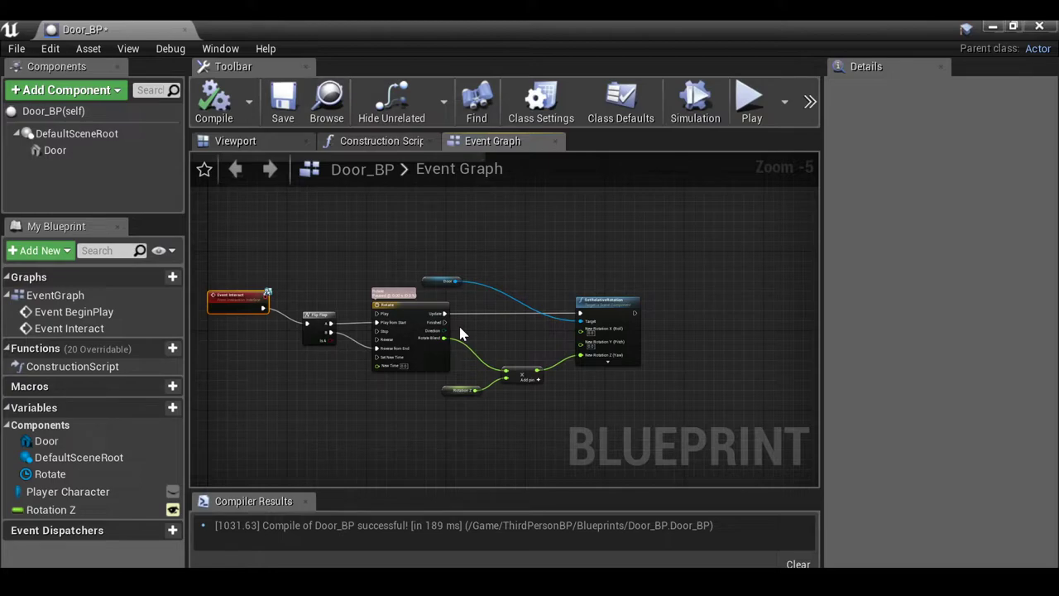
{"action": "left_click_drag", "start_coordinate": [681, 439], "coordinate": [518, 317]}
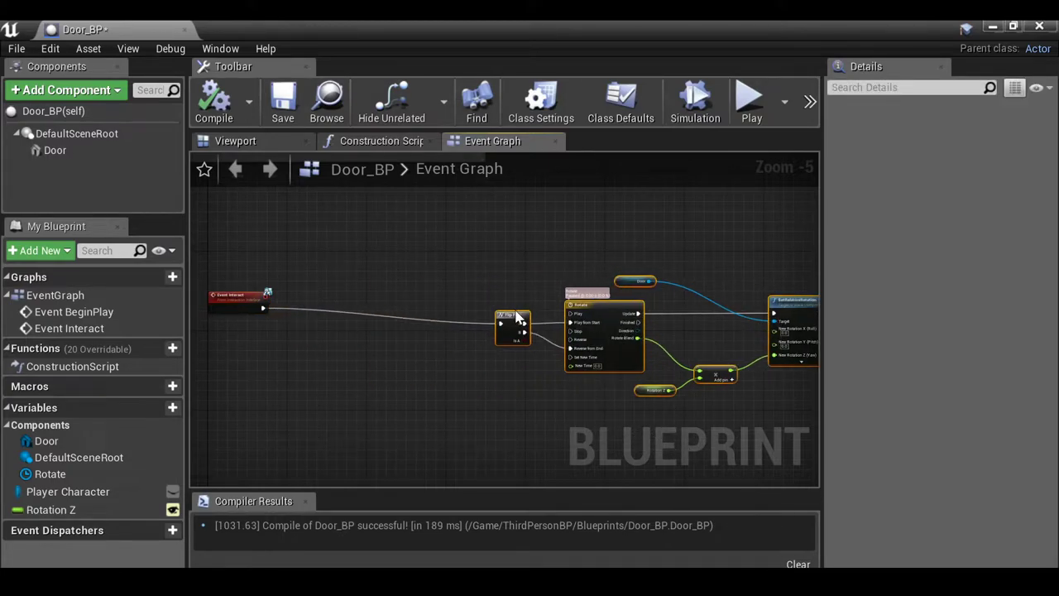
{"action": "scroll", "coordinate": [354, 360], "scroll_direction": "up", "scroll_amount": 1}
Insert a Branch after Event Interact feeding the Flip Flop, and add a new variable
{"action": "left_click_drag", "start_coordinate": [220, 295], "coordinate": [355, 306]}
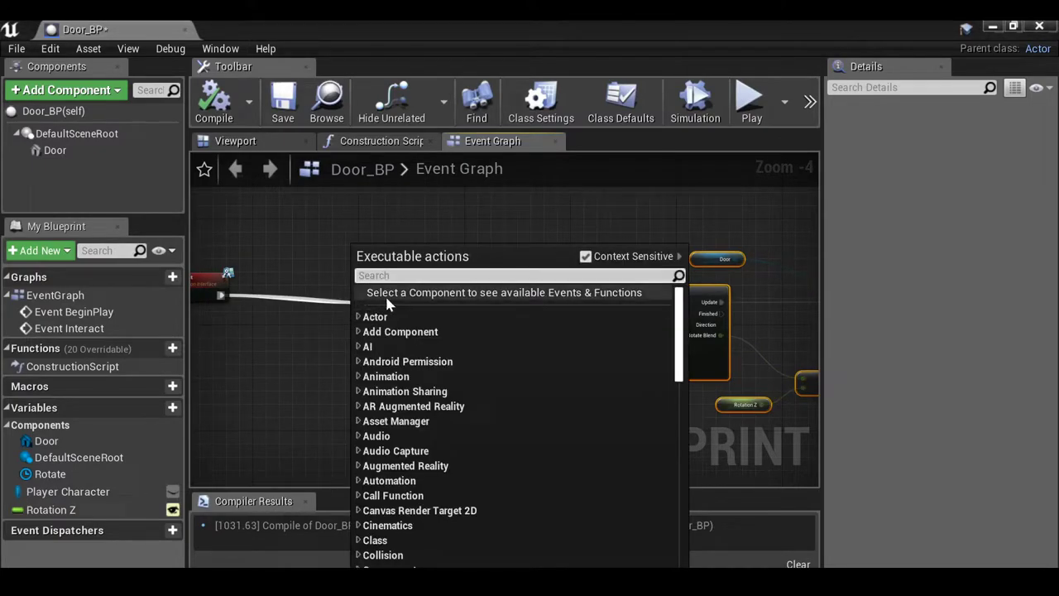
{"action": "type", "text": "branch"}
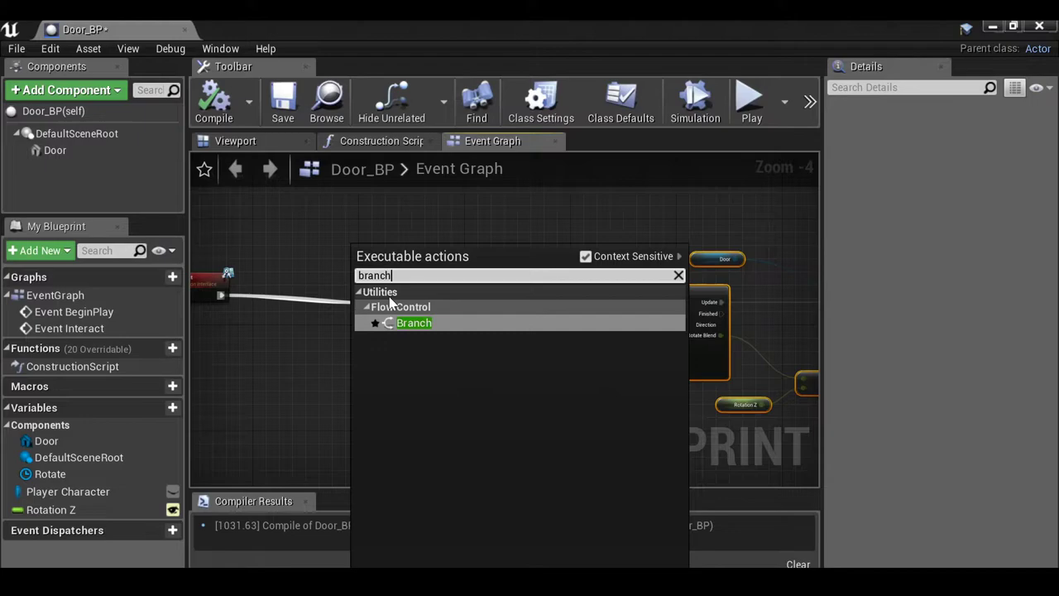
{"action": "key", "text": "Return"}
{"action": "scroll", "coordinate": [377, 265], "scroll_direction": "up", "scroll_amount": 1}
{"action": "scroll", "coordinate": [377, 265], "scroll_direction": "up", "scroll_amount": 1}
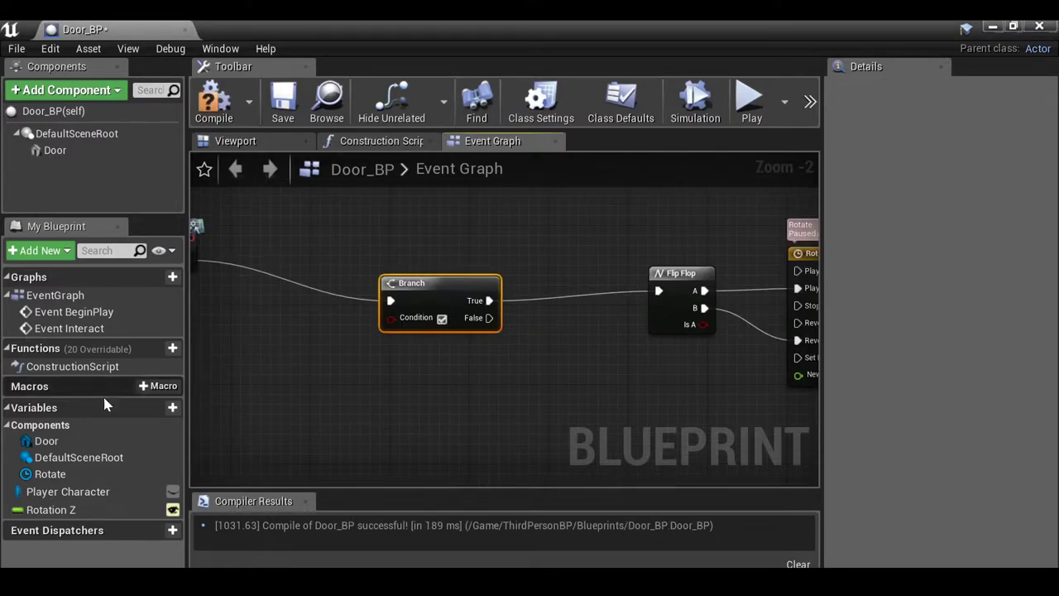
{"action": "left_click", "coordinate": [153, 408]}
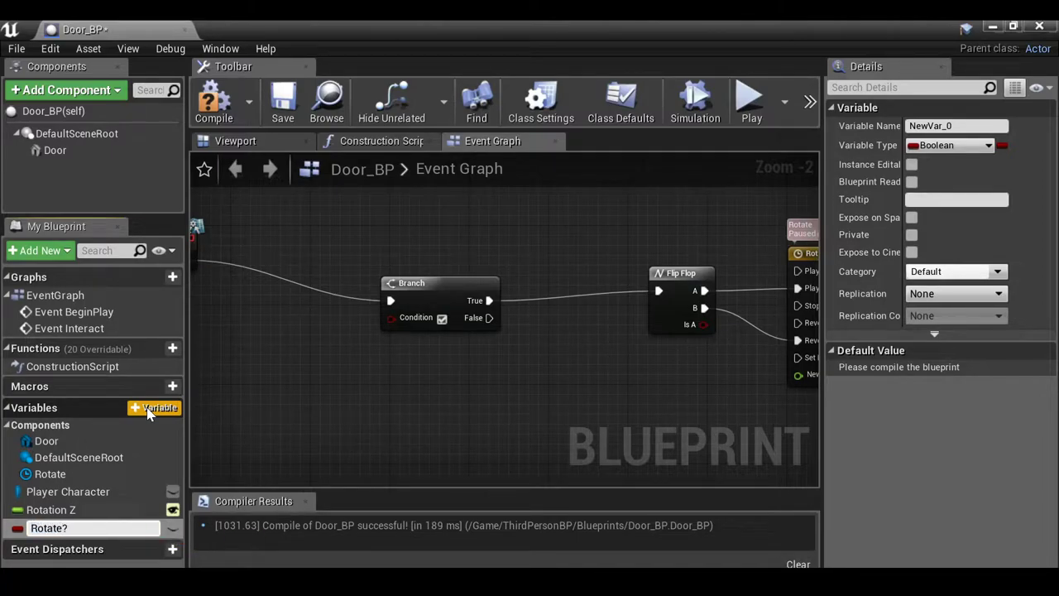
Name the Boolean 'Rotate?', compile, make it Instance Editable, and move it above Rotation Z
{"action": "key", "text": "Return"}
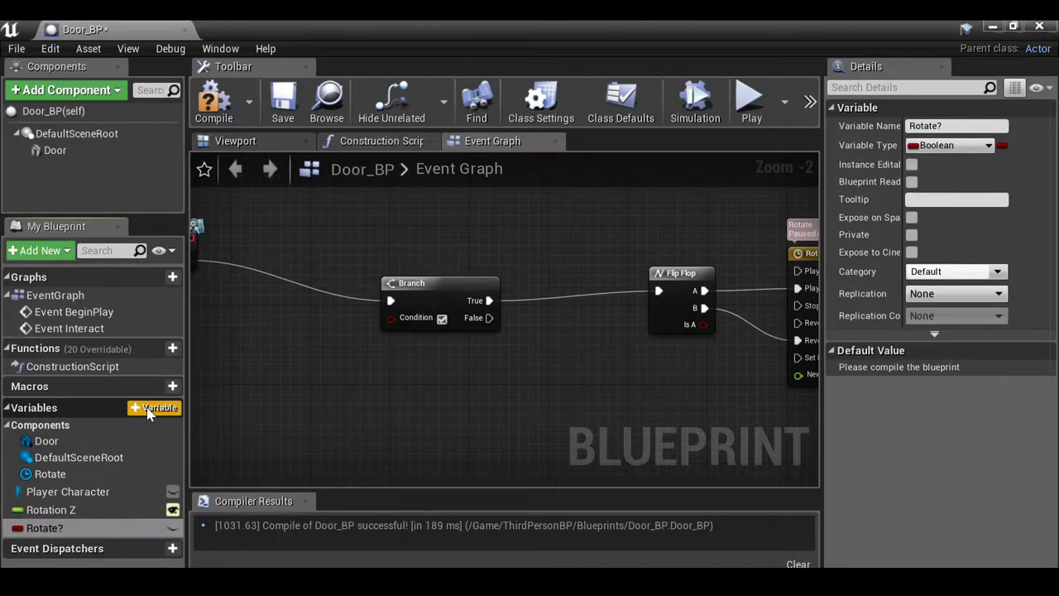
{"action": "left_click", "coordinate": [207, 116]}
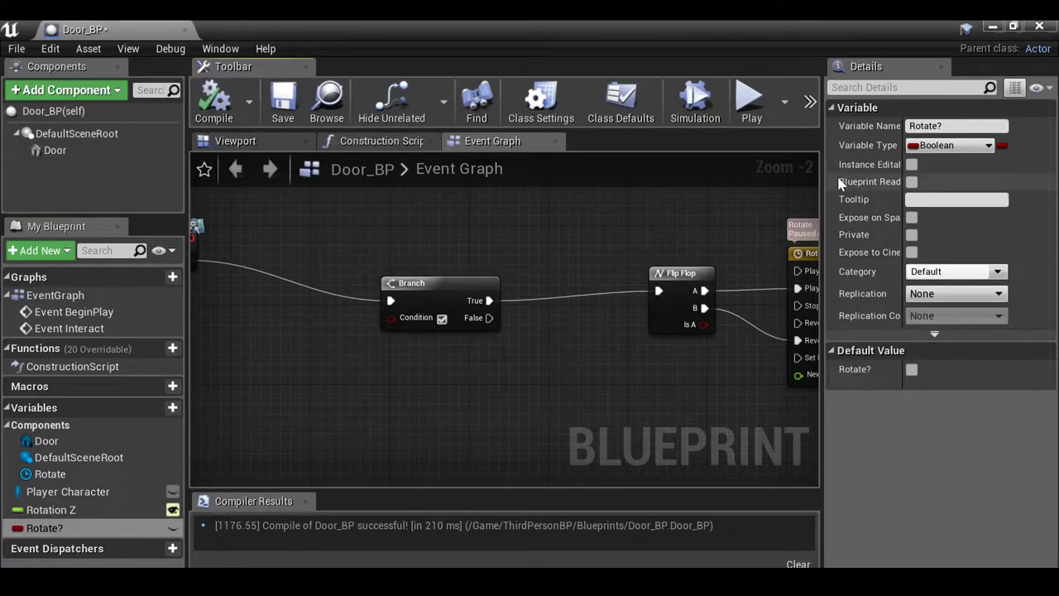
{"action": "left_click", "coordinate": [912, 164]}
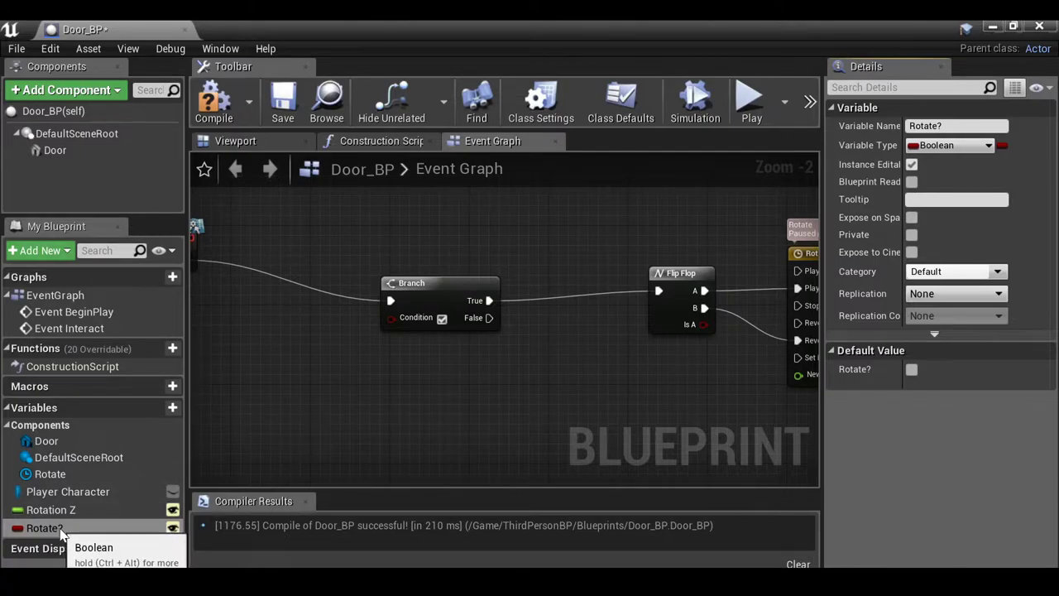
{"action": "left_click_drag", "start_coordinate": [37, 528], "coordinate": [52, 513]}
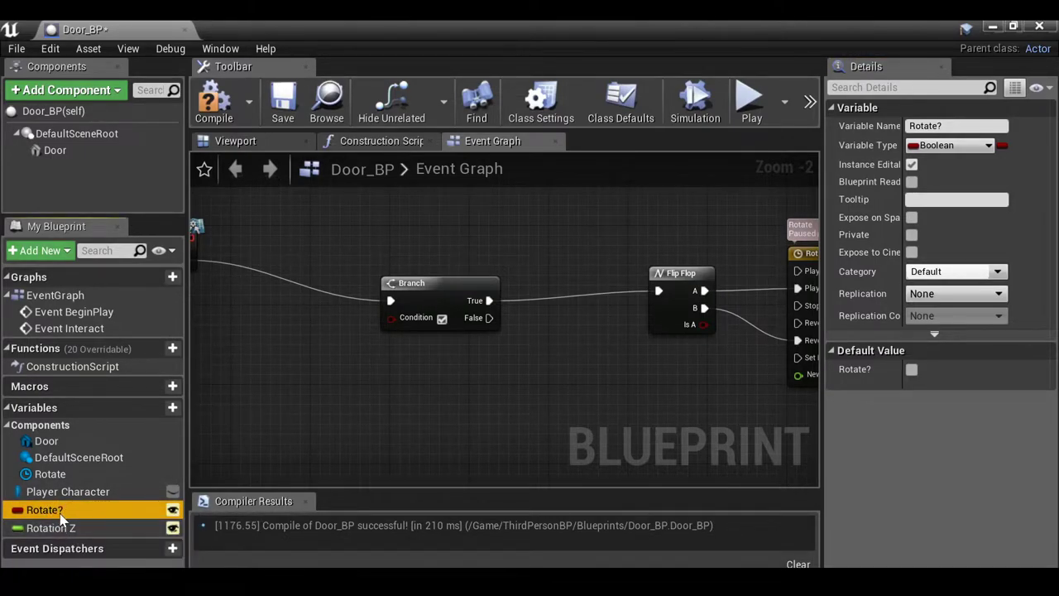